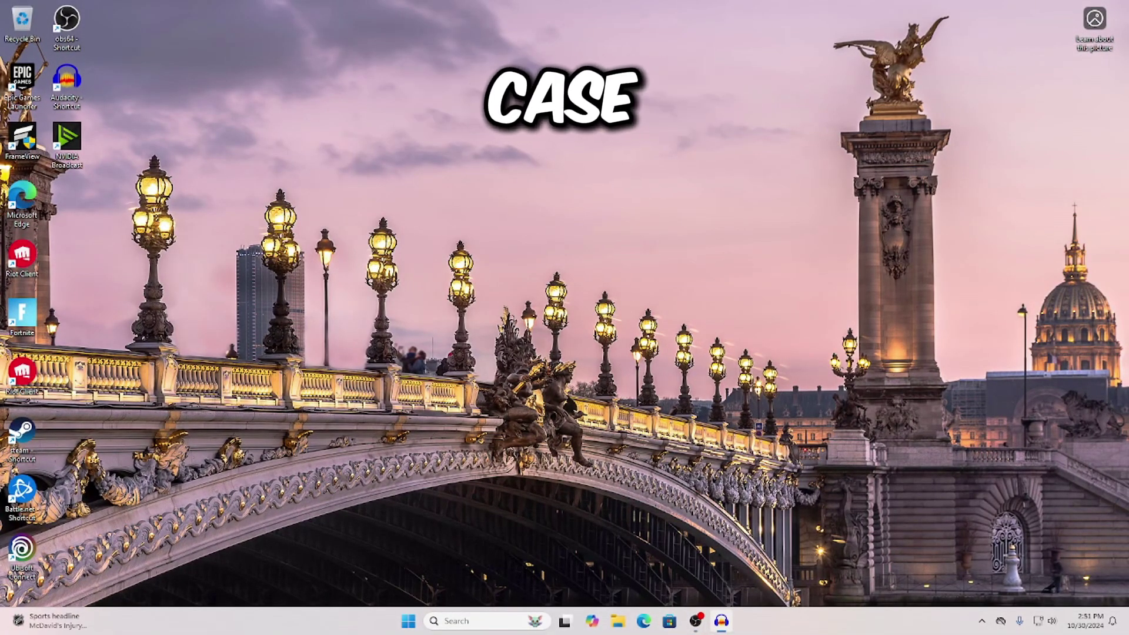
- Search Windows for "rest", open Create a restore point, and create a restore point named "before xlly video"
click(478, 621)
text(rest)
click(530, 274)
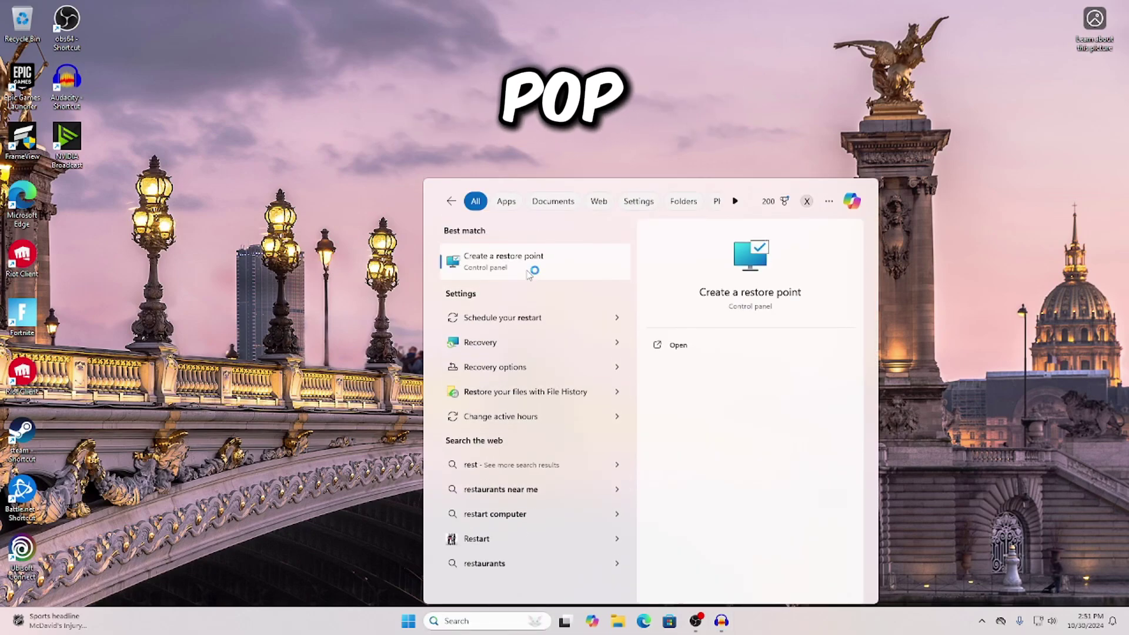
click(254, 293)
text(before xlly video)
key(Return)
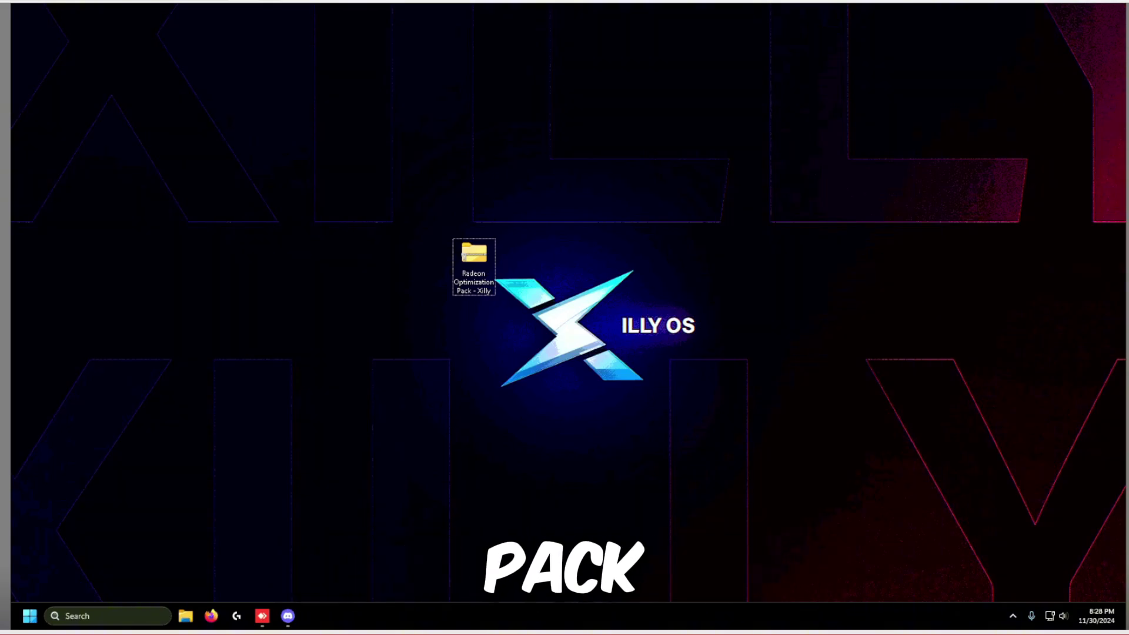
- Extract the zipped Radeon Optimization Pack - Xilly on the desktop to its default destination folder
right_click(470, 261)
click(518, 313)
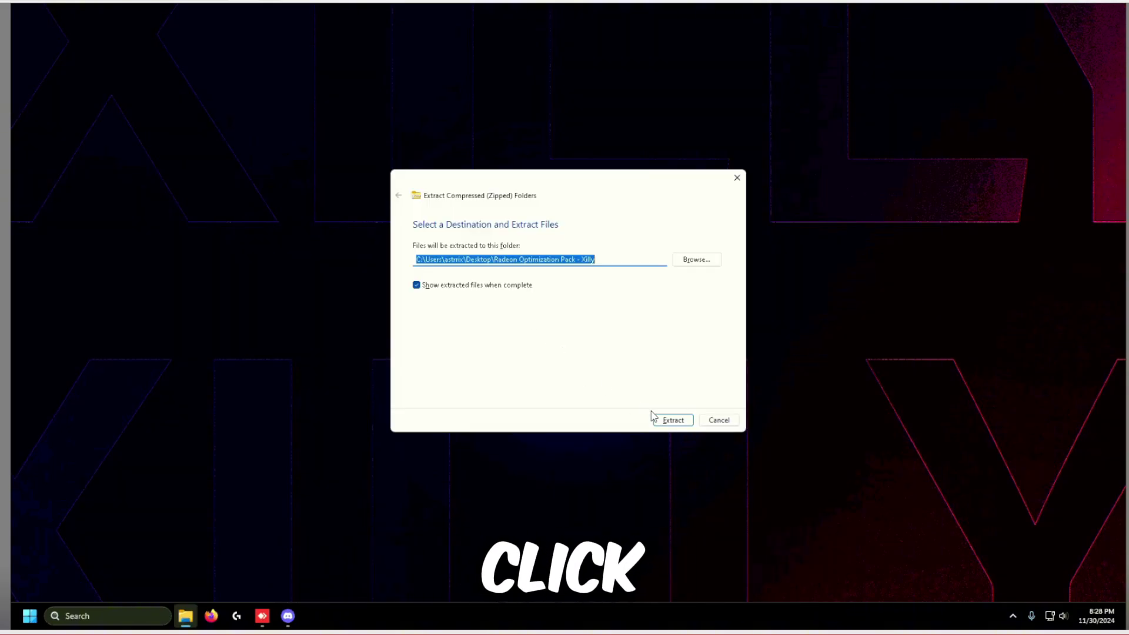
click(670, 421)
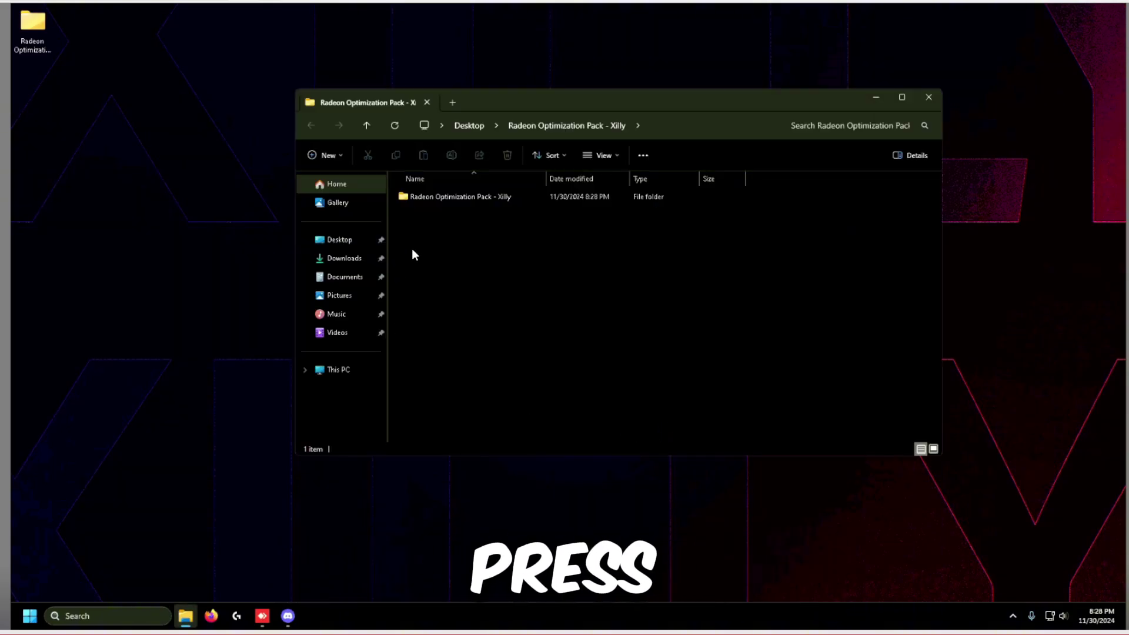
- Launch Display Driver Uninstaller from the DDU v18.0.8.7 folder inside "1. Uninstall current drivers" of the extracted pack
double_click(418, 196)
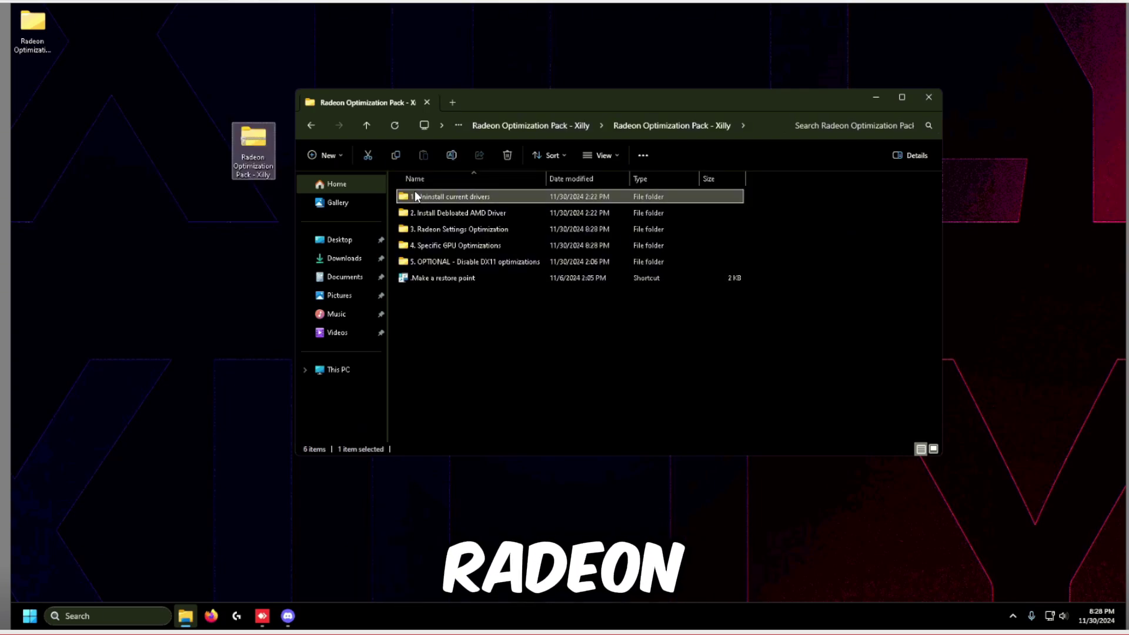
double_click(416, 195)
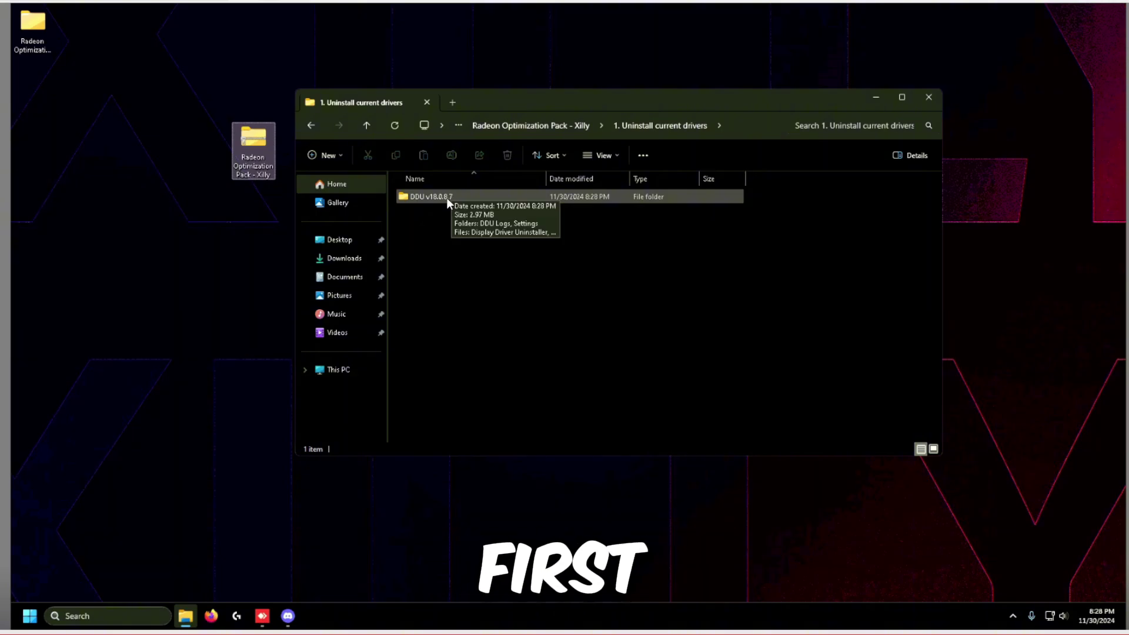
double_click(427, 196)
click(432, 231)
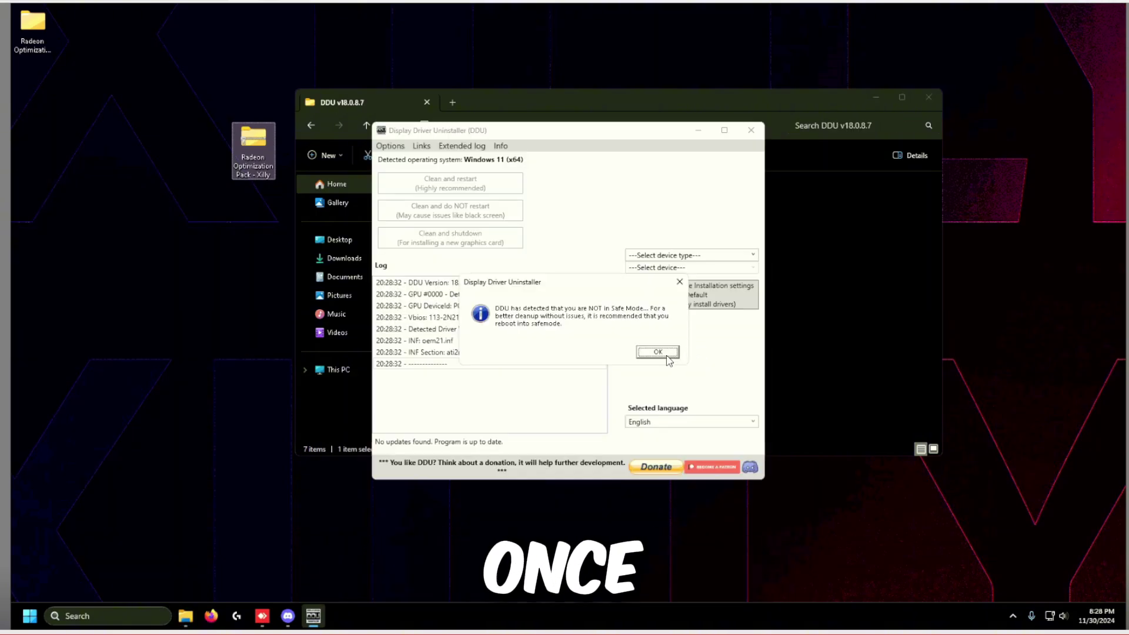
- Set the device type to GPU with AMD as the device, and clean the installed driver without restarting
click(664, 257)
click(637, 292)
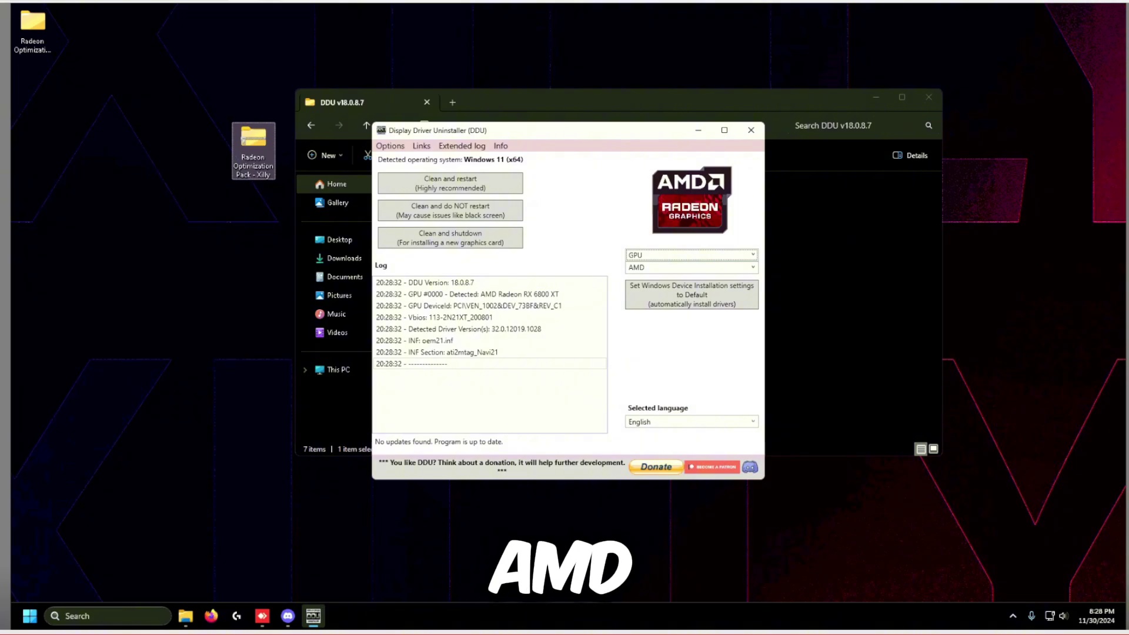
click(466, 221)
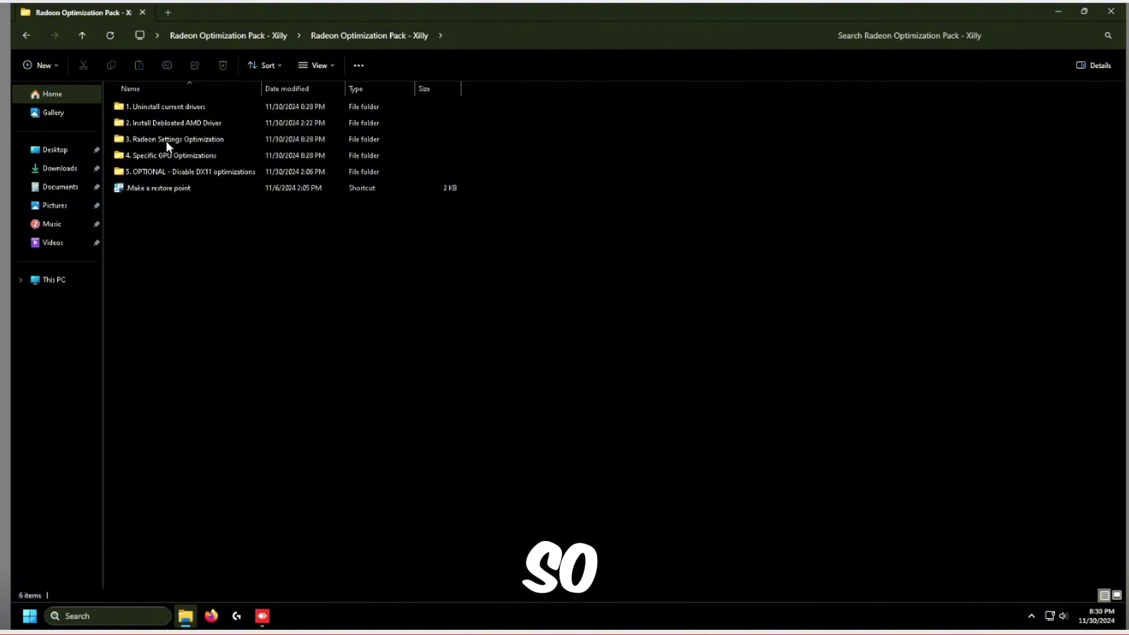
- Open the AMD Drivers page from the pack's "2. Install Debloated AMD Driver" folder and go to its product browsing section
double_click(164, 125)
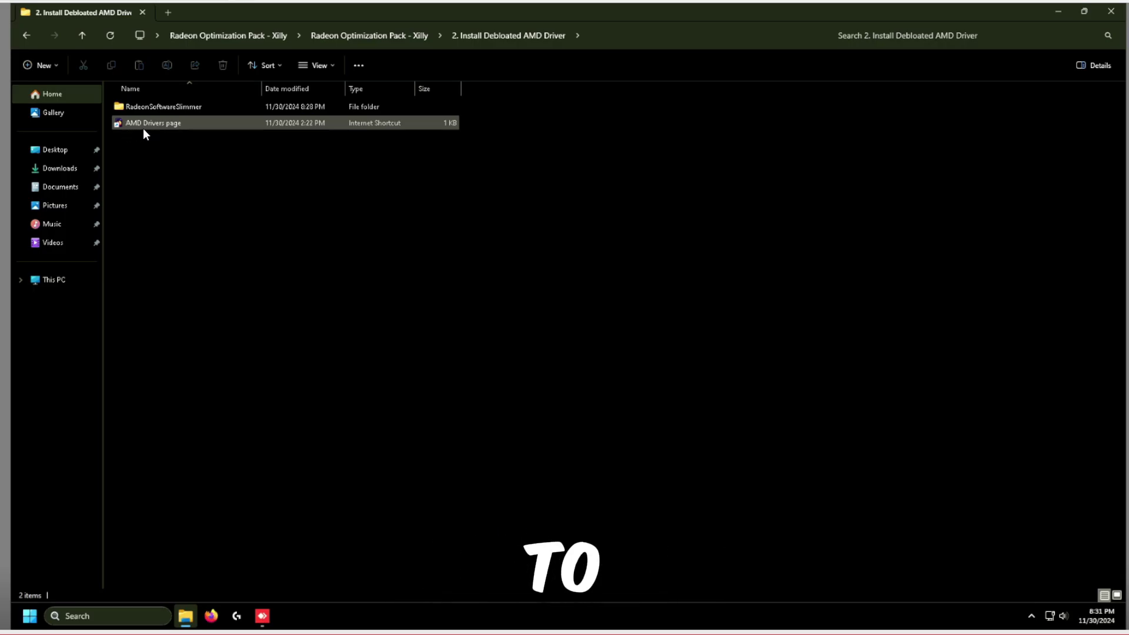
double_click(150, 123)
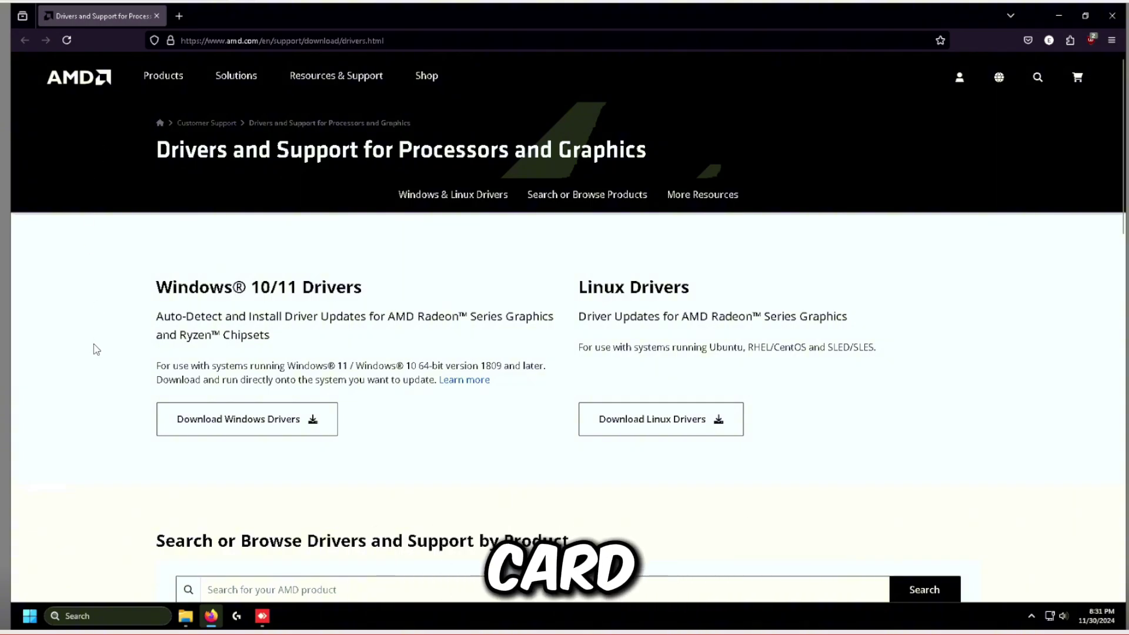
scroll(88, 347, down, 5)
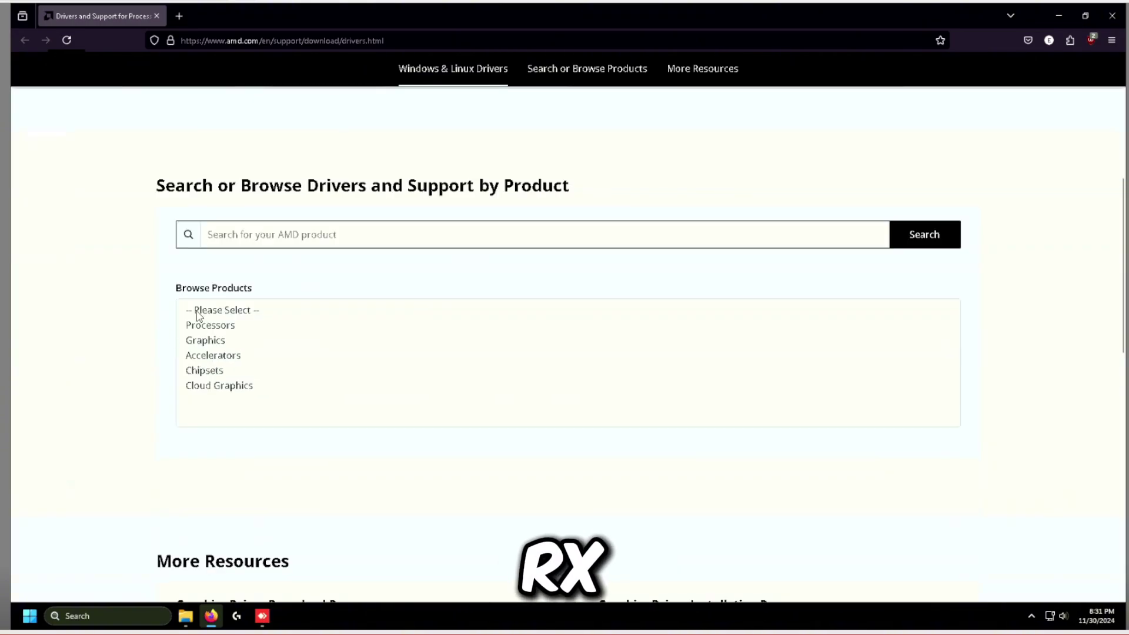
- Find the drivers for Graphics, Radeon RX, Radeon RX 6000 Series, AMD Radeon RX 6900 XT, and download Adrenalin Edition 24.10.1 for Windows 11
click(206, 341)
scroll(236, 286, down, 2)
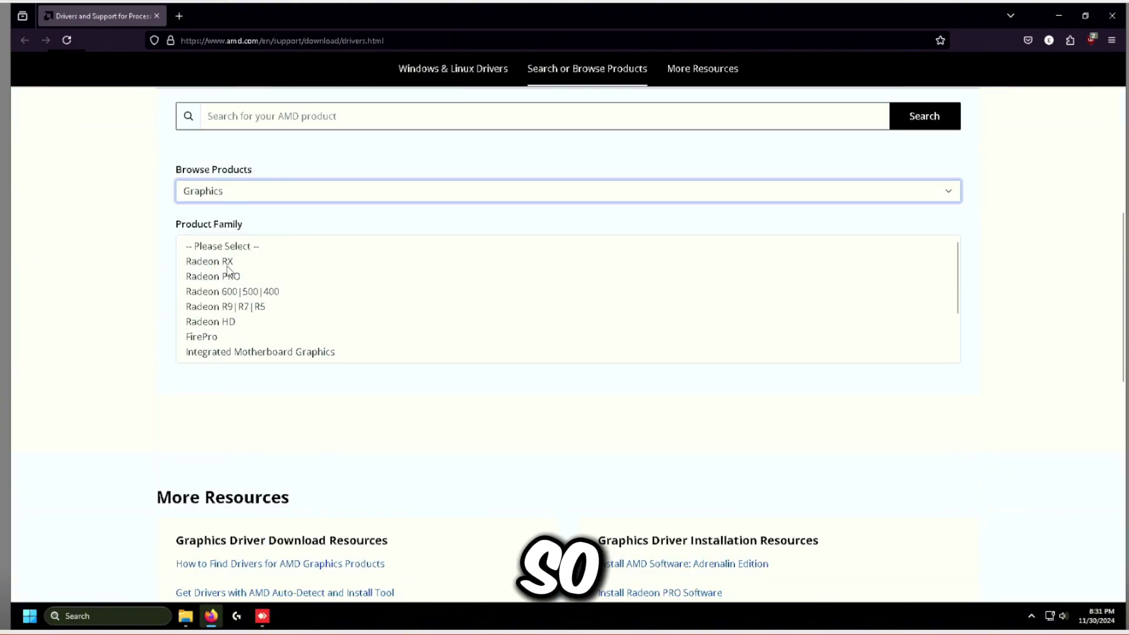
click(227, 265)
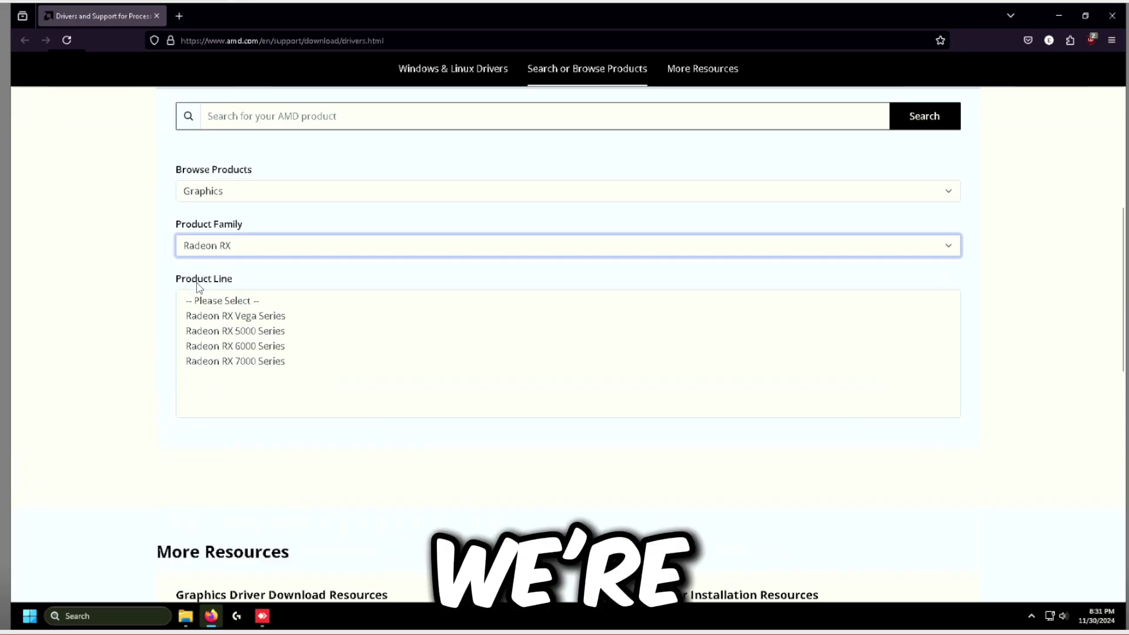
click(243, 350)
scroll(158, 356, down, 2)
click(292, 329)
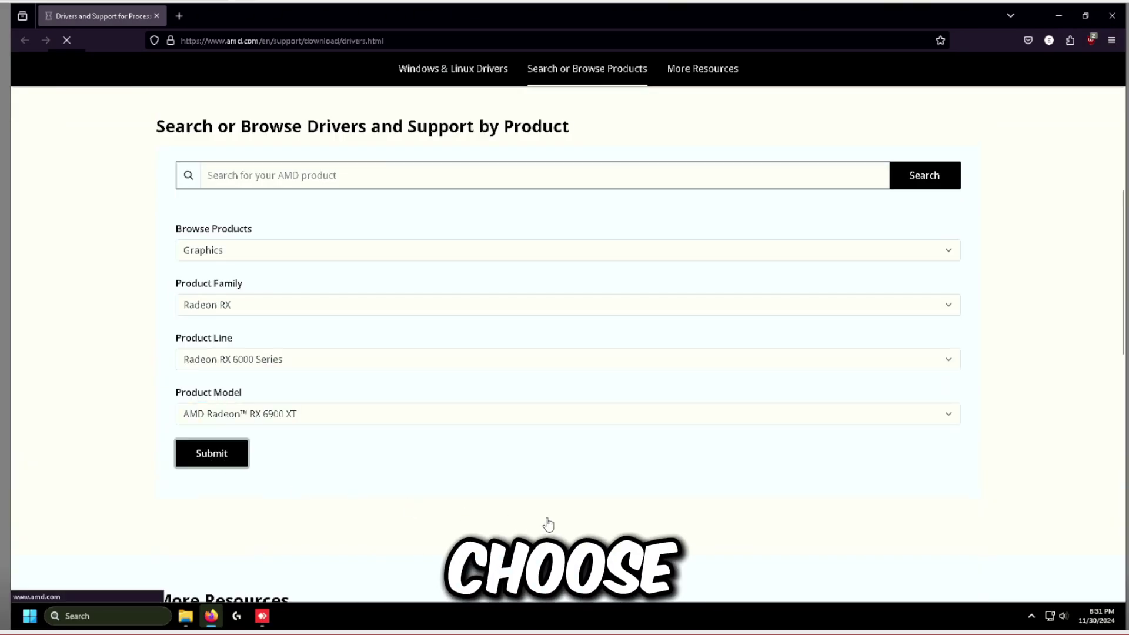
click(306, 314)
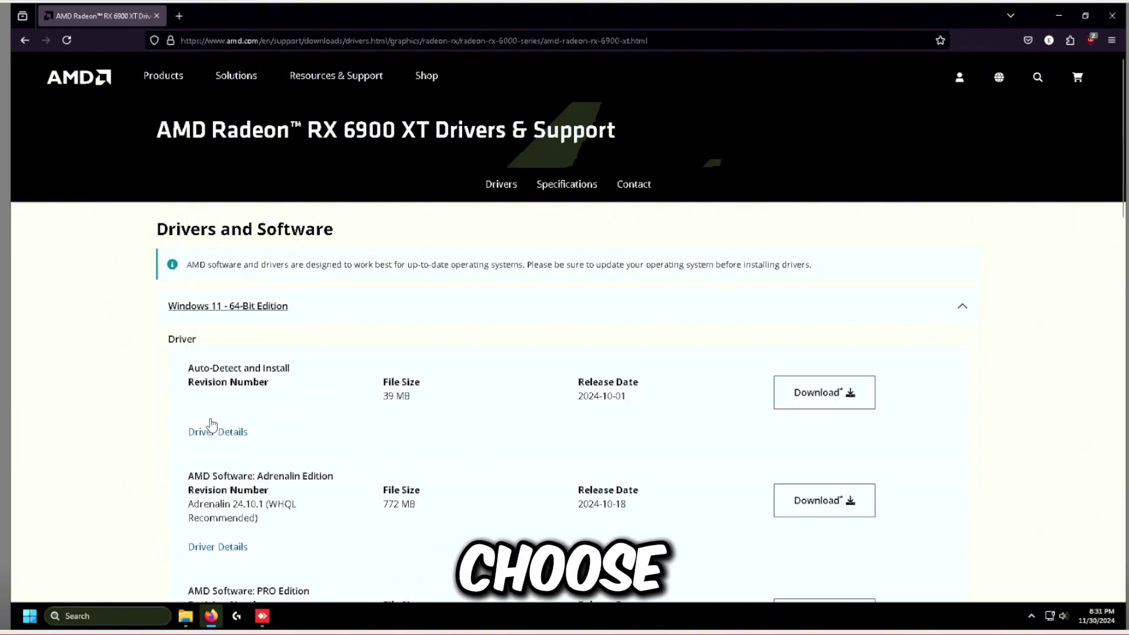
scroll(205, 396, down, 1)
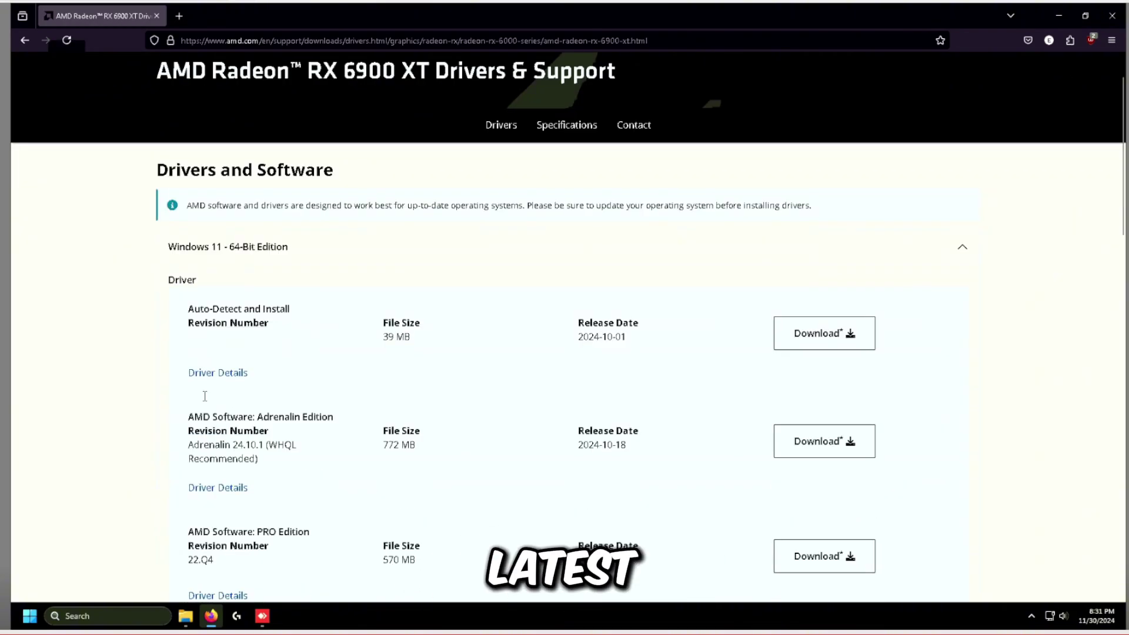
click(807, 447)
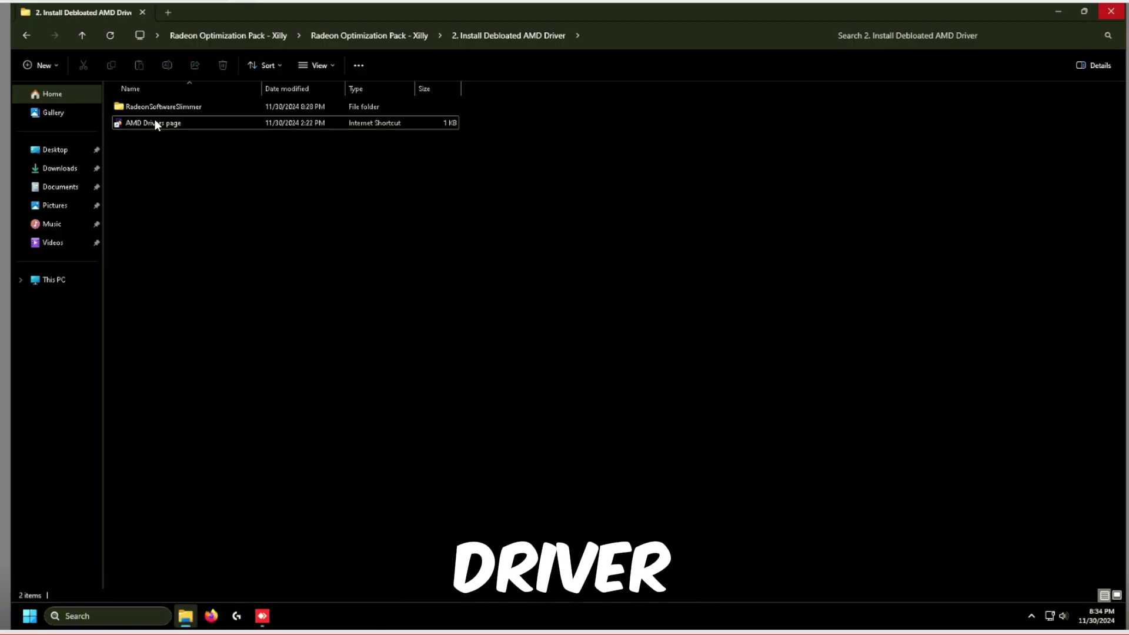
- Launch RadeonSoftwareSlimmer from its folder in the pack and go to the Pre Install stage
double_click(137, 107)
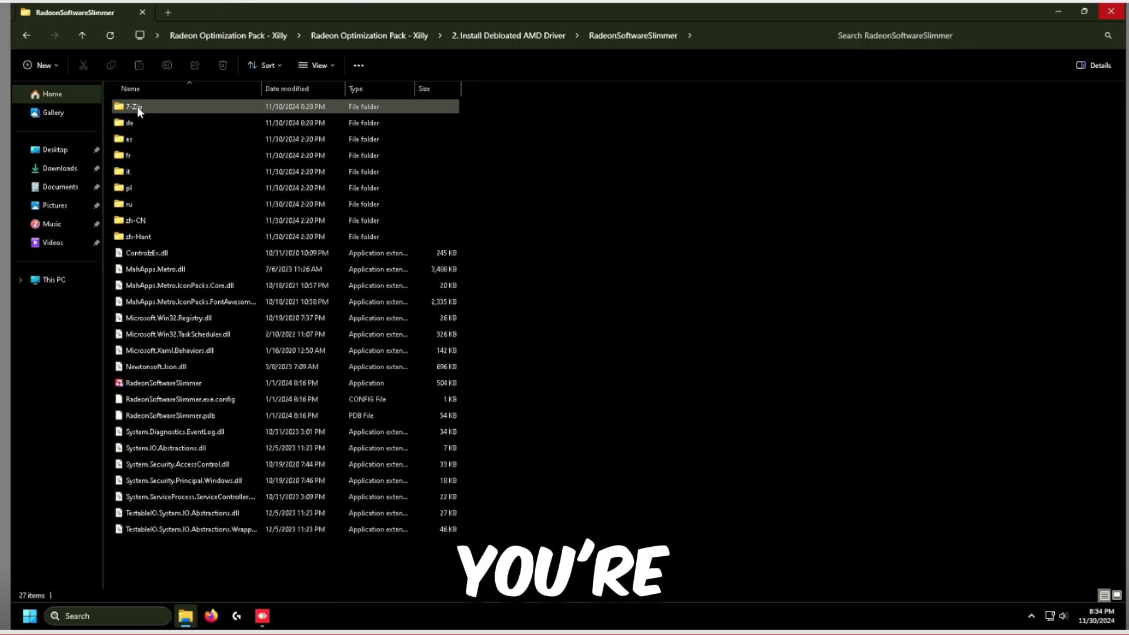
double_click(145, 388)
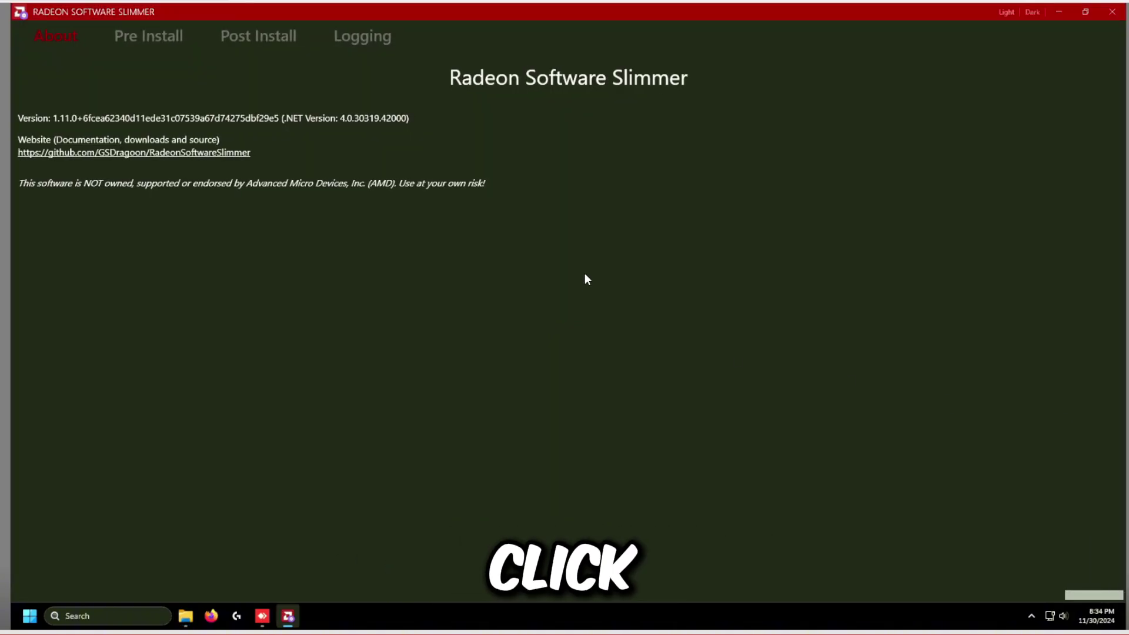
click(161, 39)
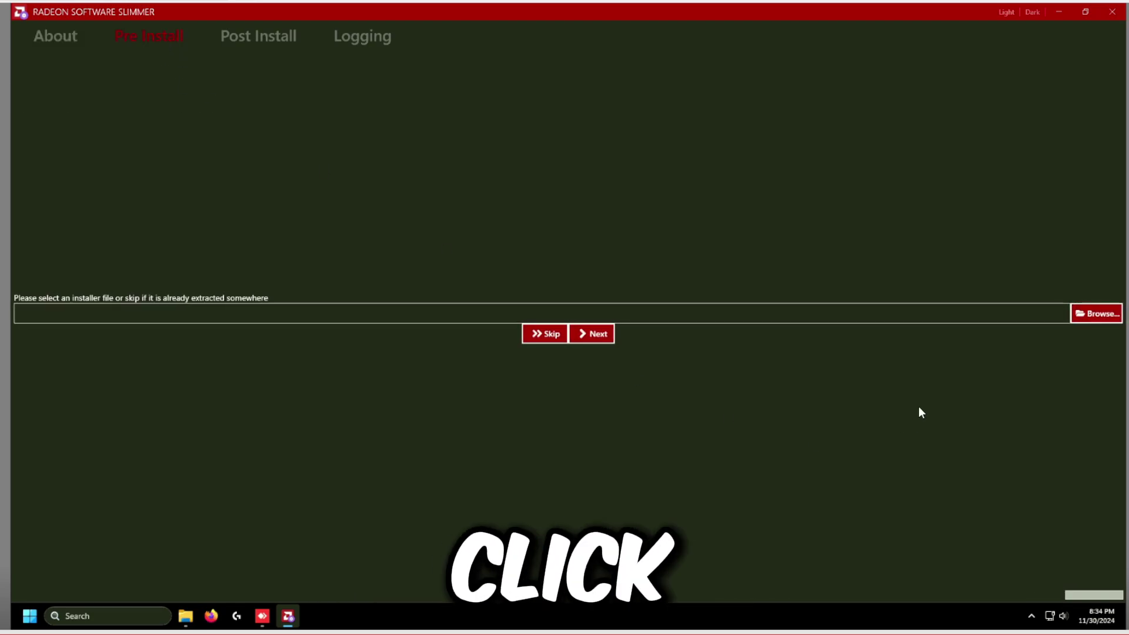
- Load the newest AMD Adrenalin installer from the Downloads folder and extract it to the suggested location
click(1096, 315)
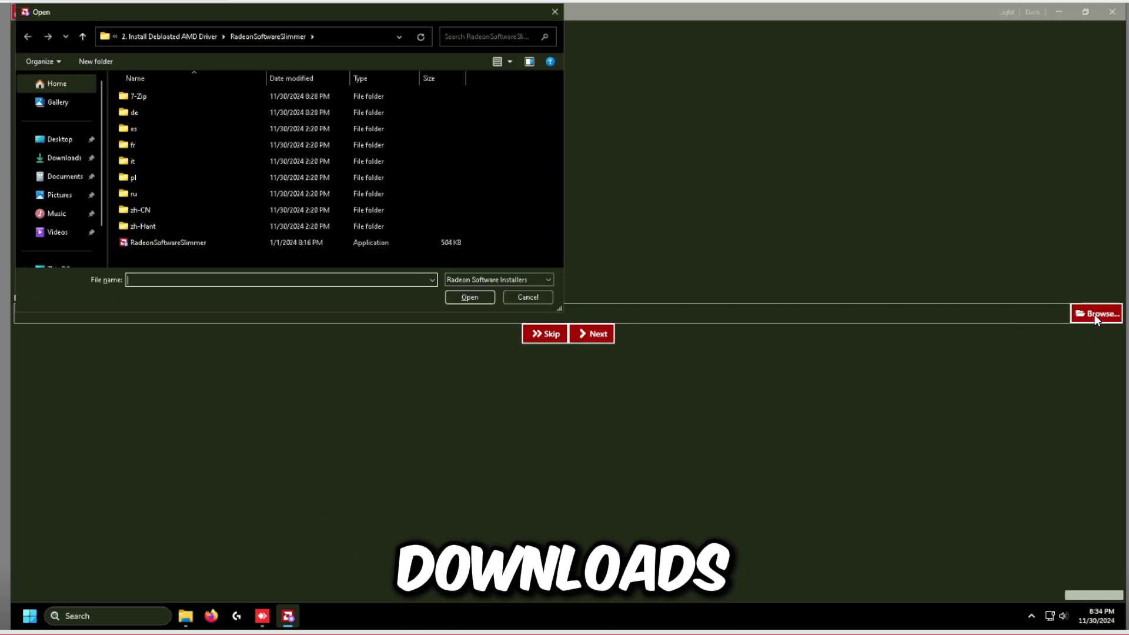
click(64, 158)
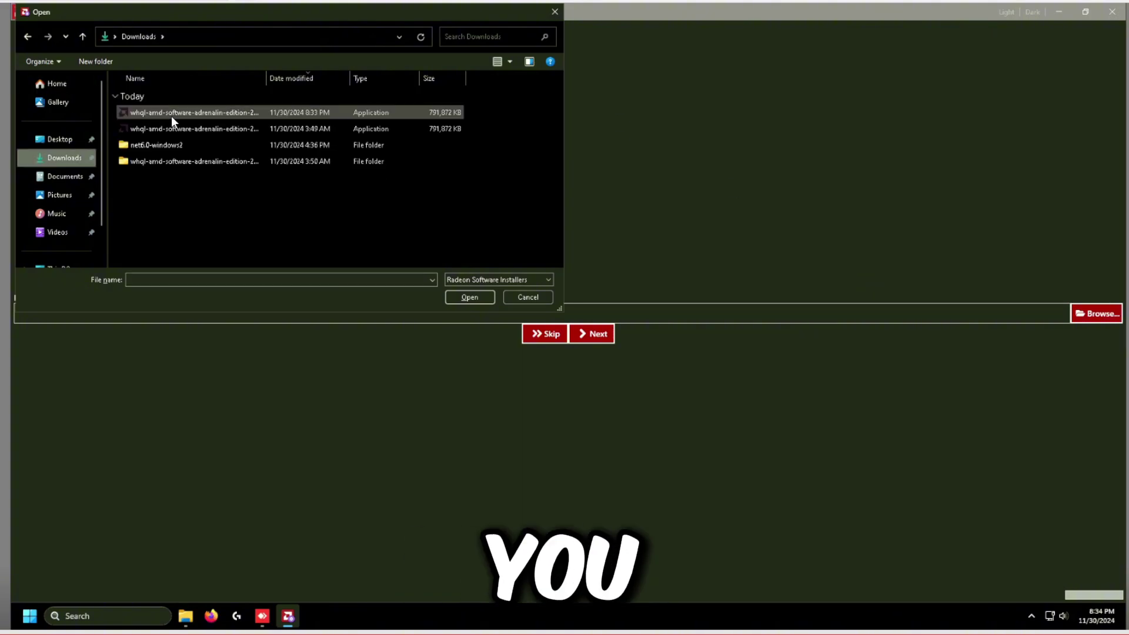
double_click(245, 113)
click(599, 343)
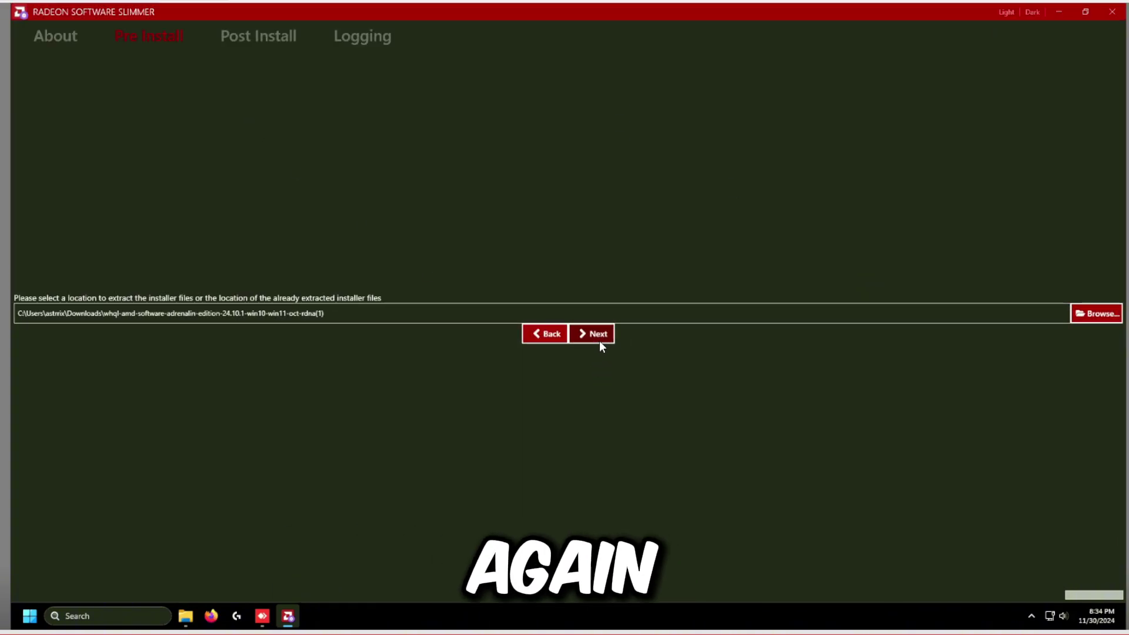
click(594, 341)
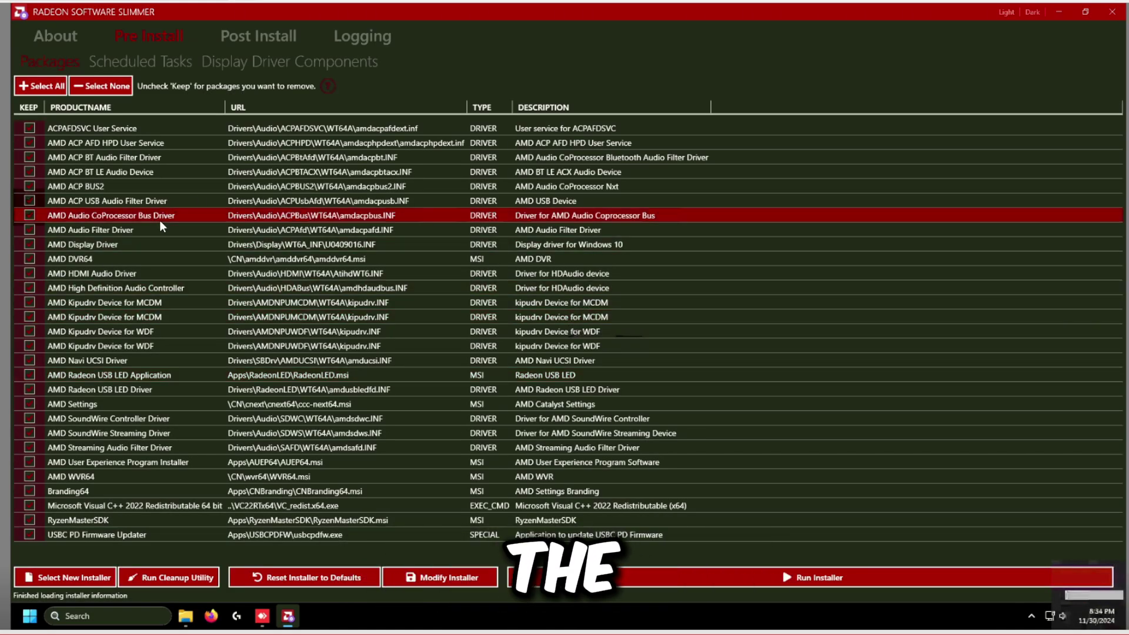
- In the package list, keep only AMD Settings, AMD High Definition Audio Controller, AMD HDMI Audio Driver and AMD Display Driver
click(47, 55)
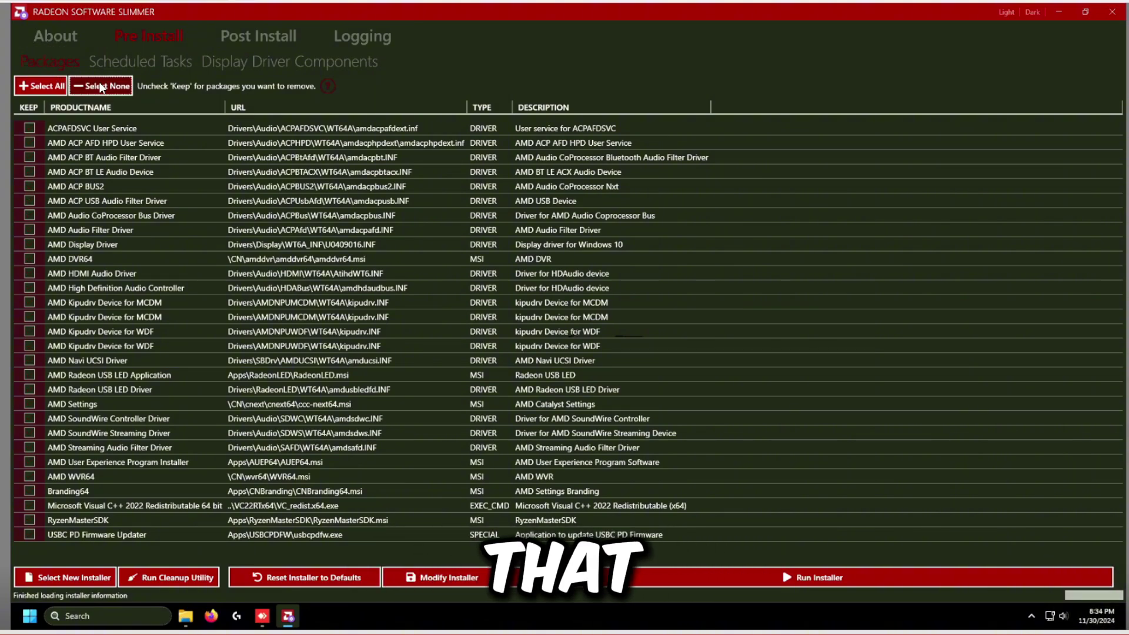
click(30, 405)
click(30, 331)
click(30, 317)
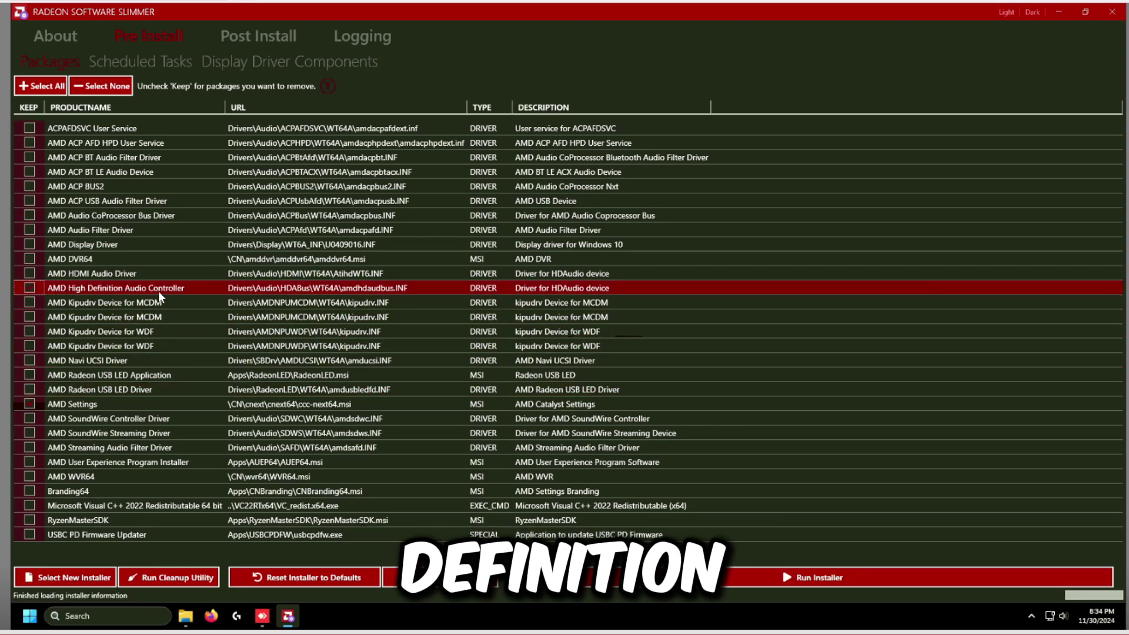
click(29, 286)
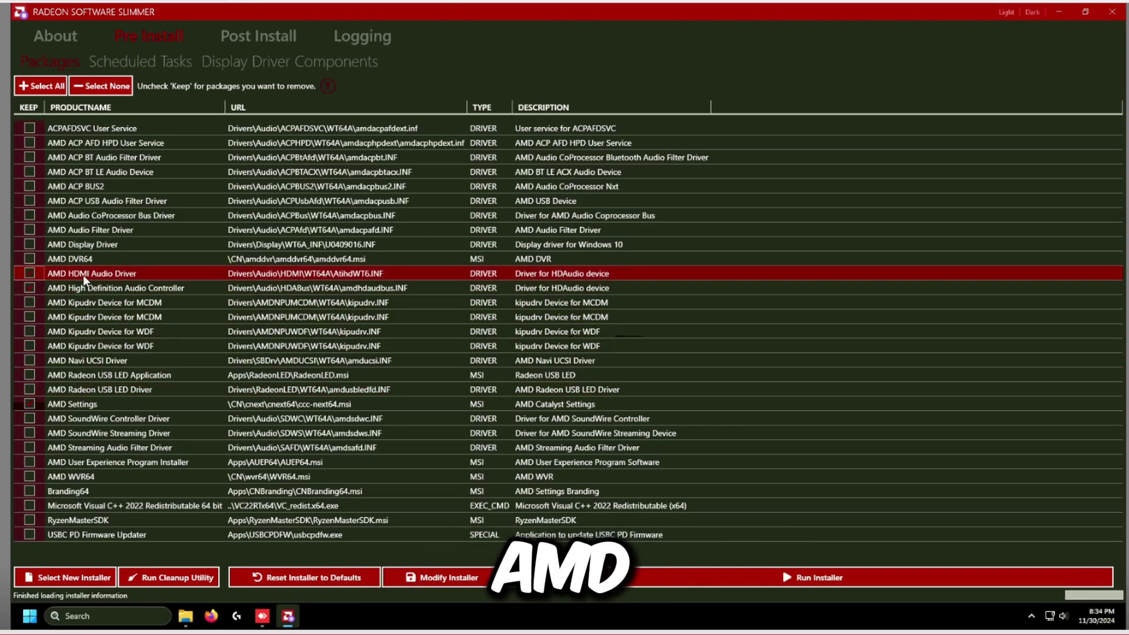
click(27, 243)
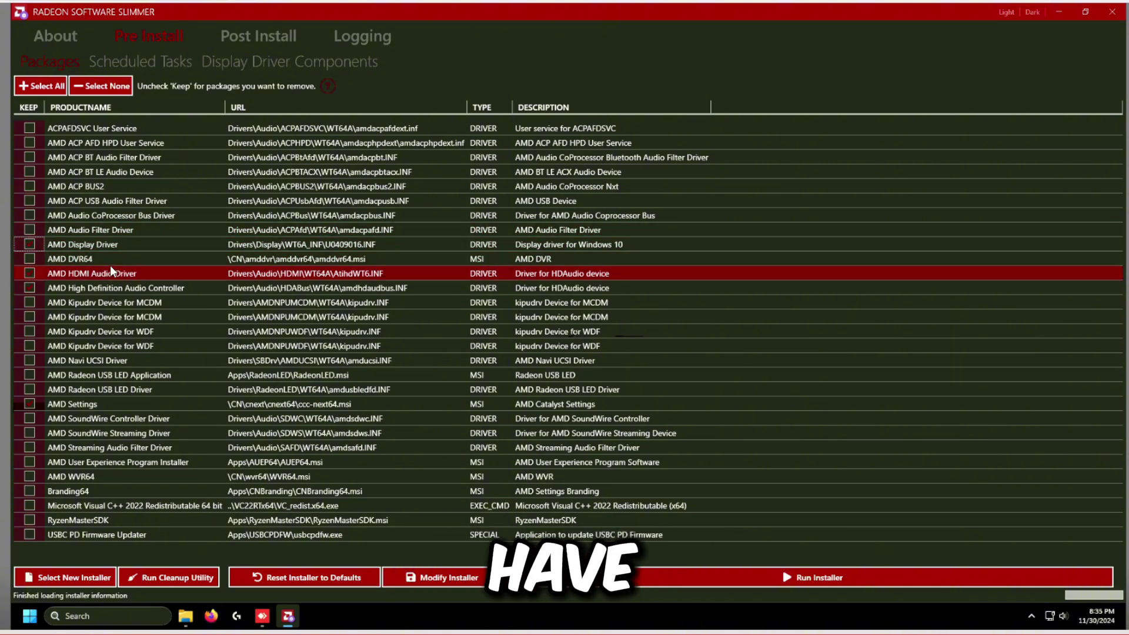
click(124, 302)
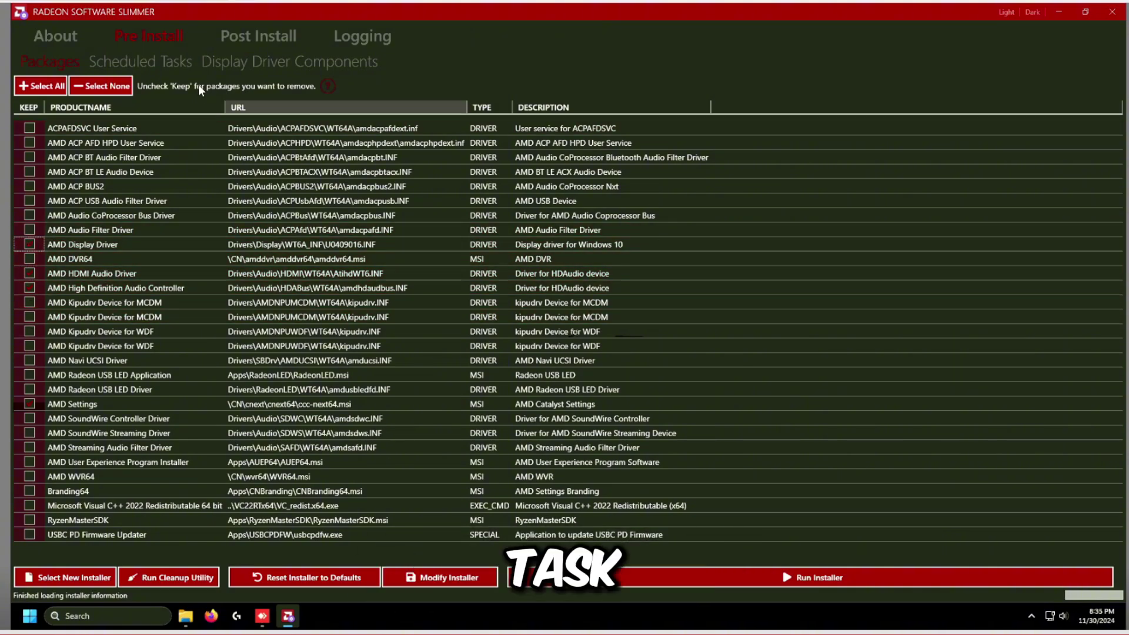
- Review the installer's scheduled tasks and display driver components, and modify the installer to contain only the chosen packages
click(144, 61)
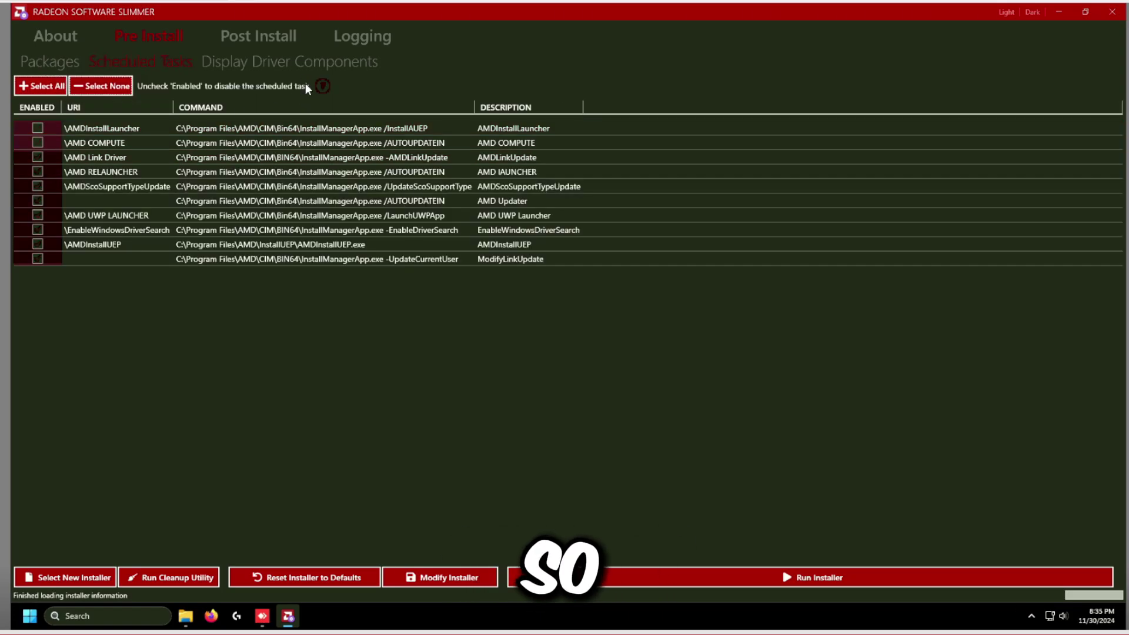
click(291, 72)
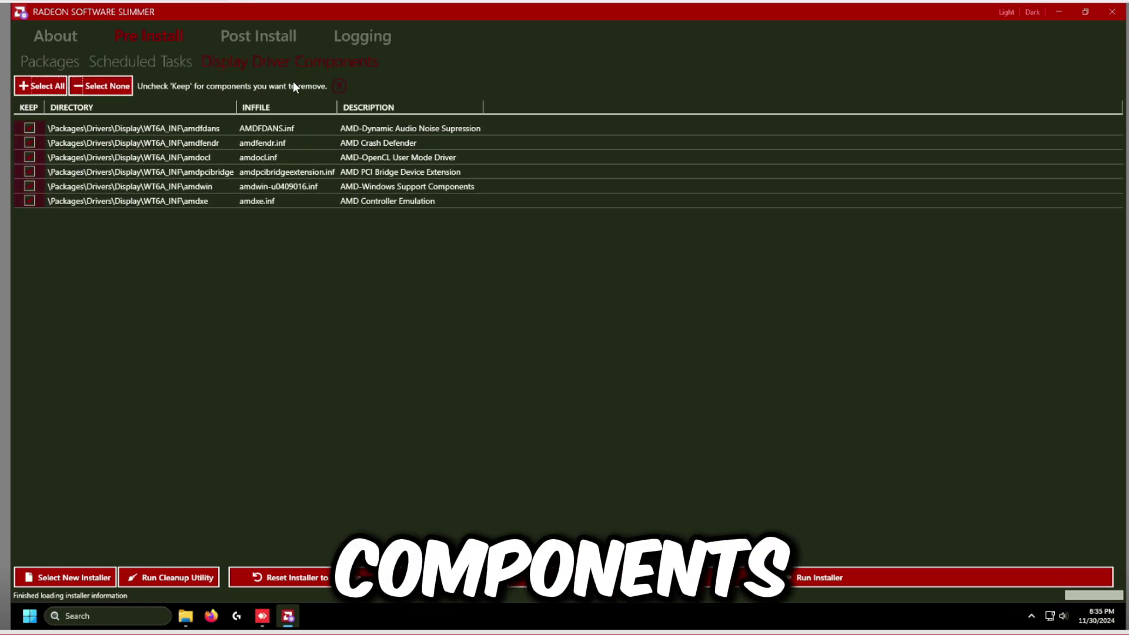
click(59, 62)
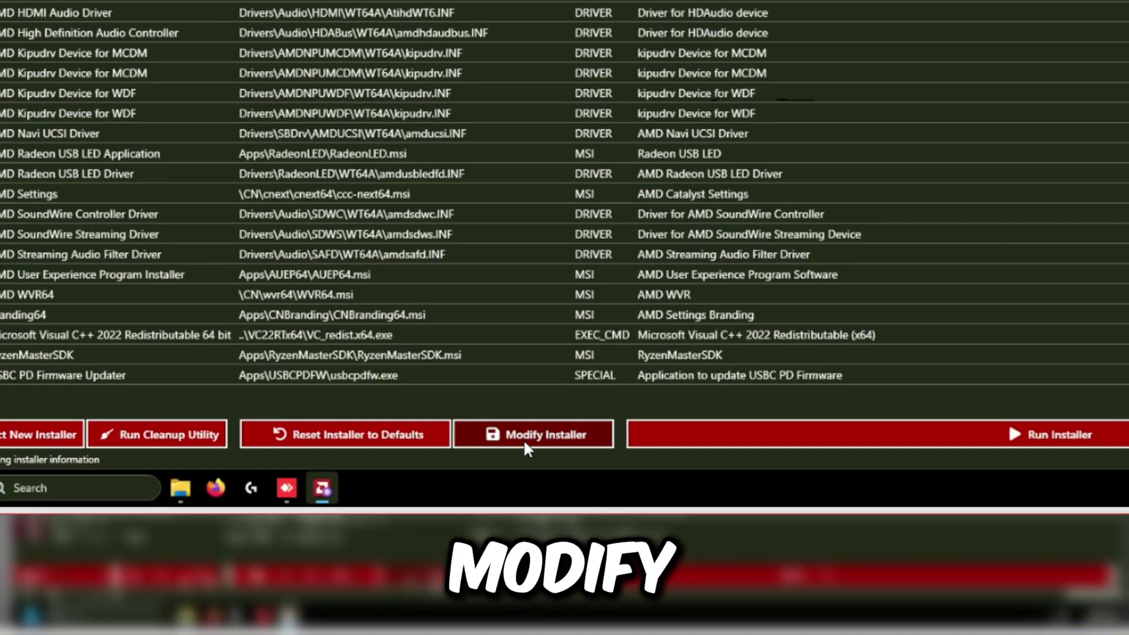
click(523, 439)
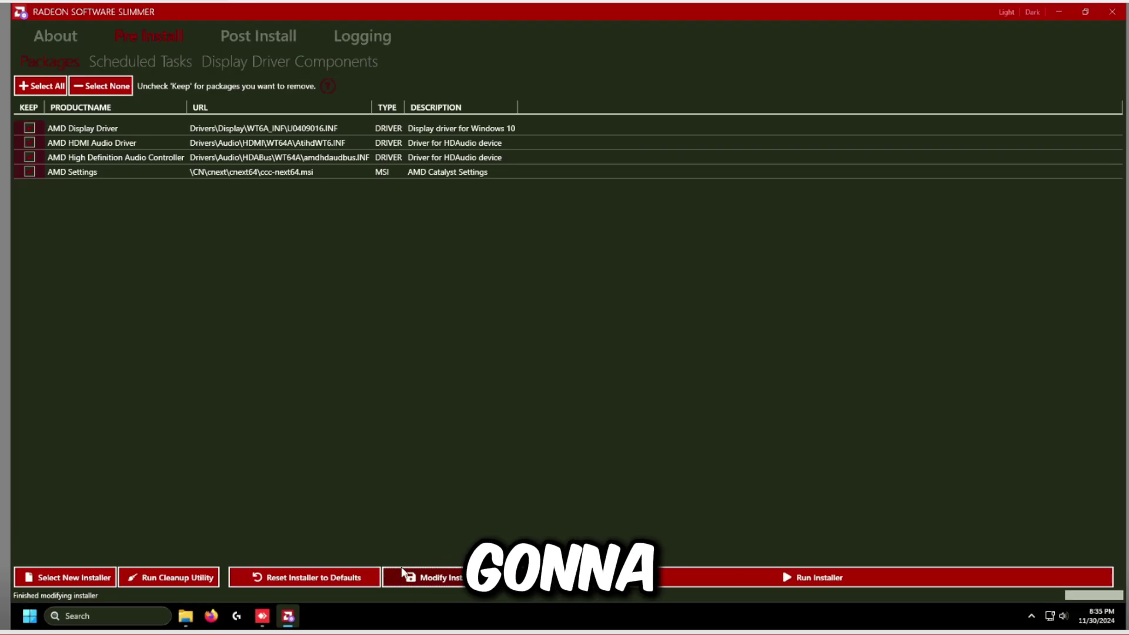
click(193, 68)
click(243, 61)
click(48, 62)
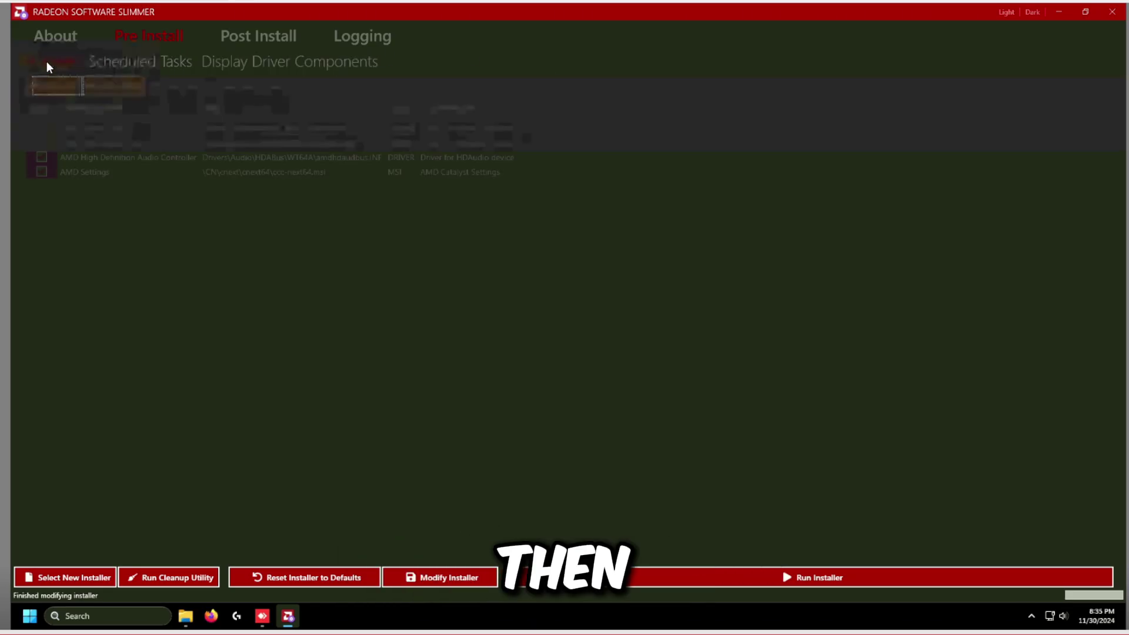
- Run the modified installer, opt out of sending system usage information, and install and launch AMD Software: Adrenalin Edition
click(755, 579)
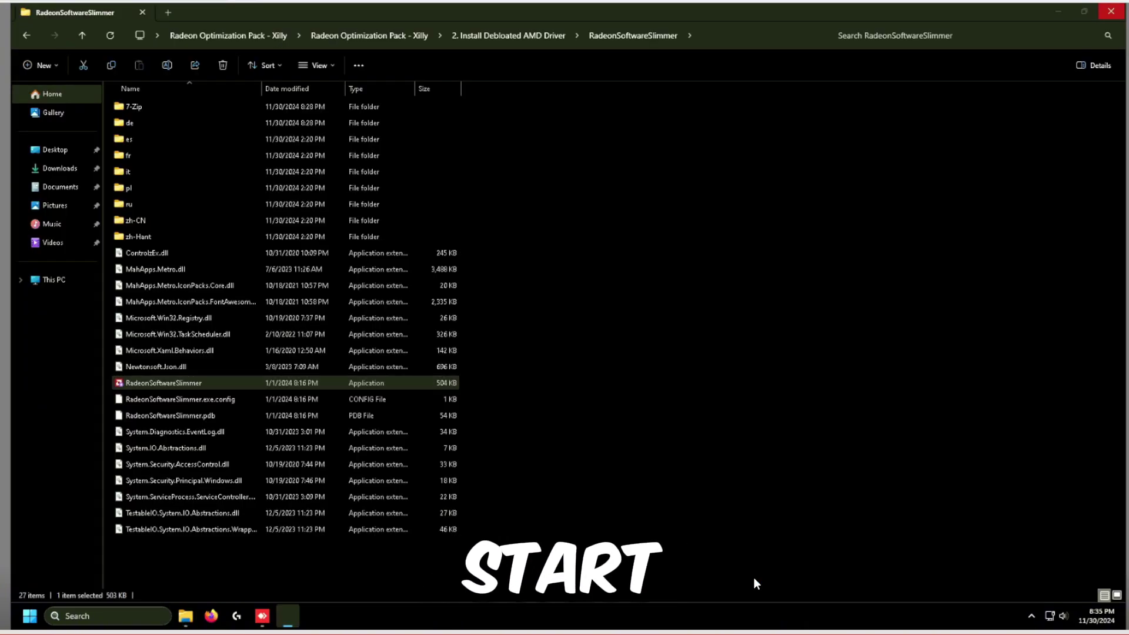
click(1124, 14)
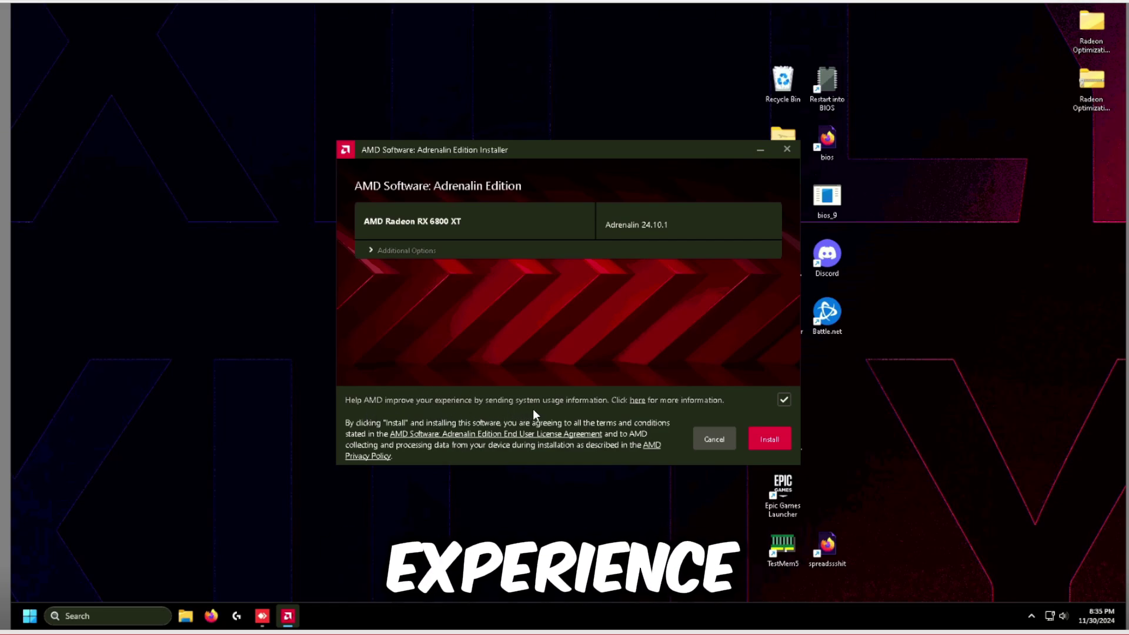
click(784, 401)
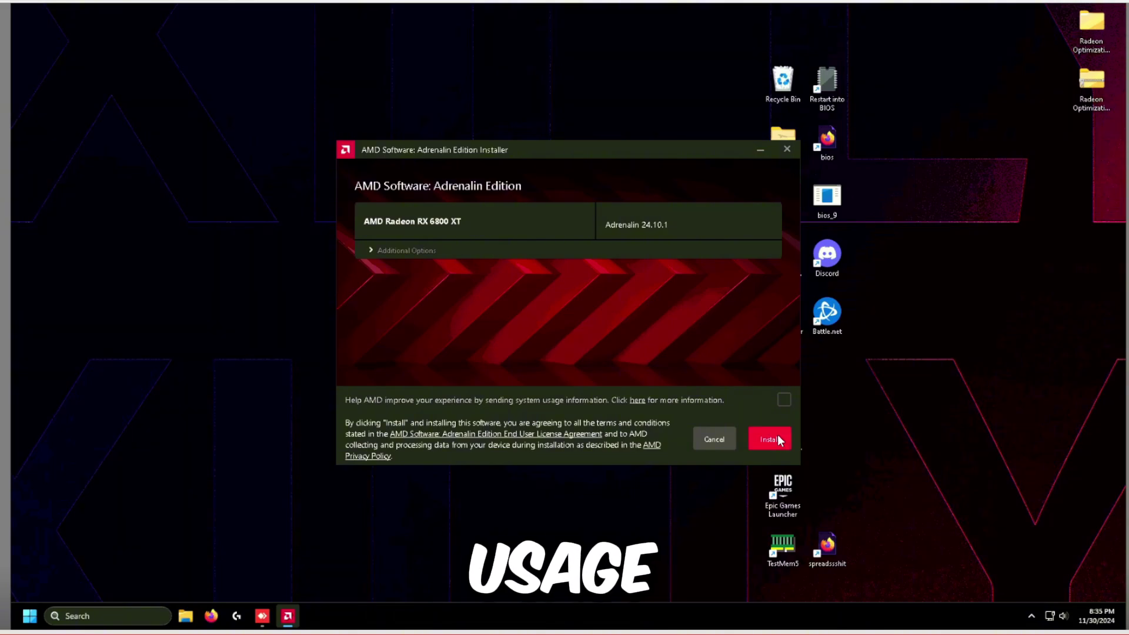
click(777, 440)
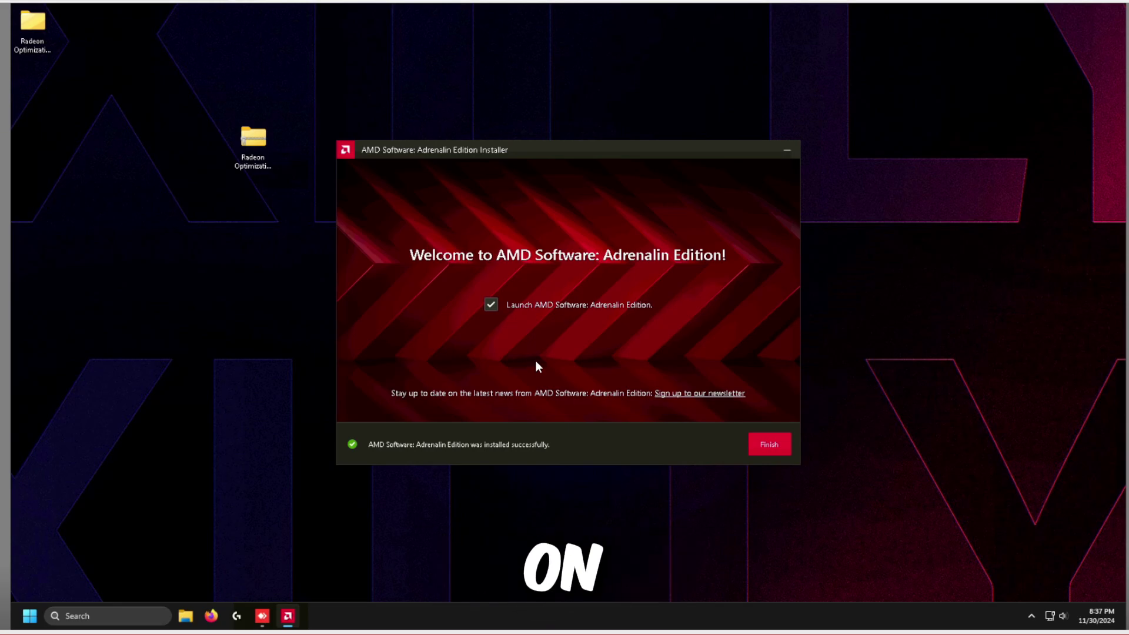
click(777, 444)
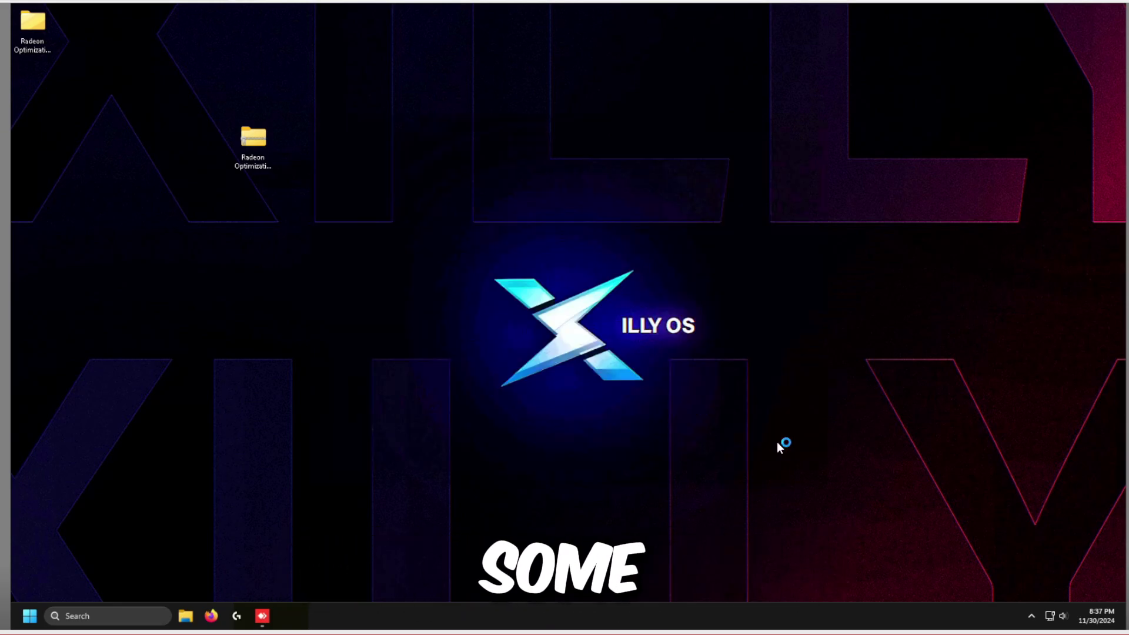
- Open the AMD folder under 3. Radeon Settings Optimization in the pack and show its reference images as thumbnails
double_click(41, 22)
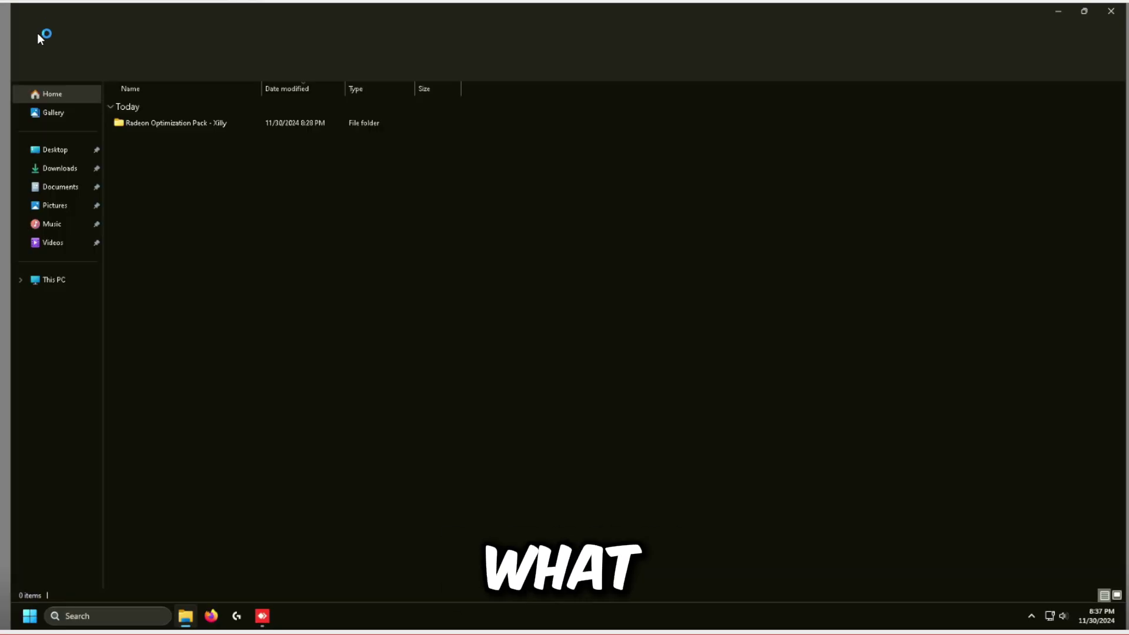
double_click(168, 125)
double_click(178, 141)
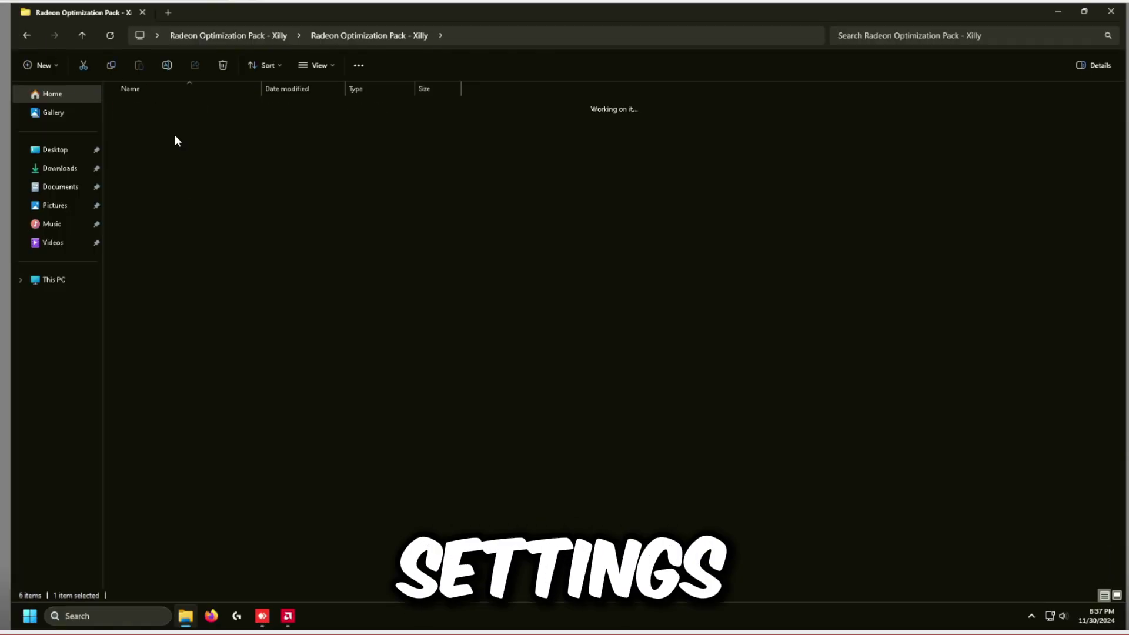
double_click(153, 108)
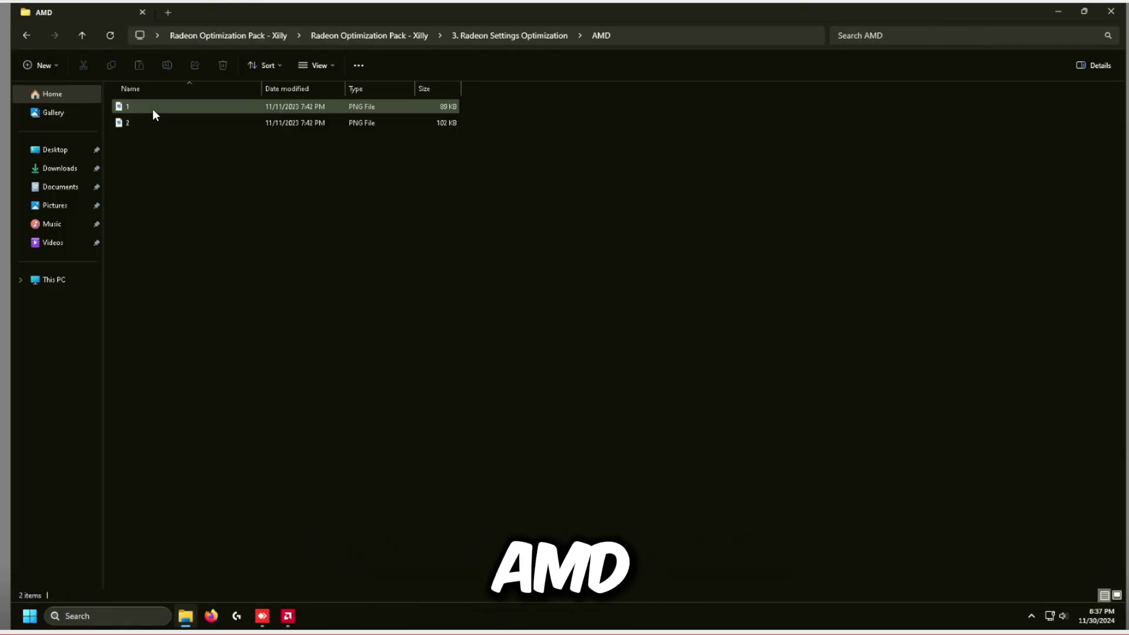
click(1118, 595)
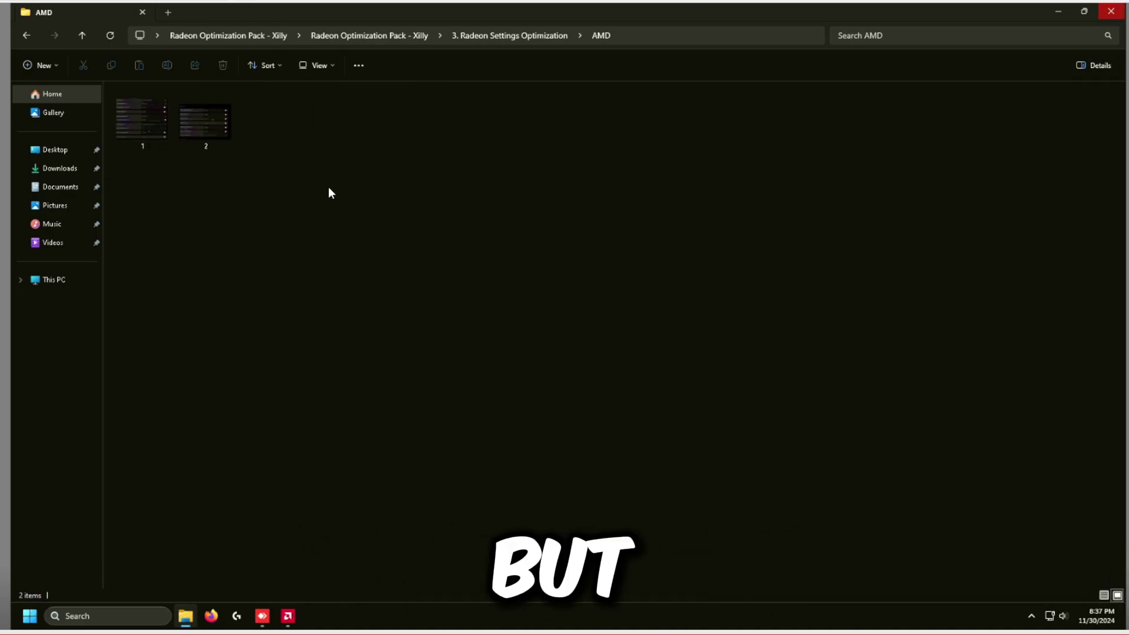
- Switch to AMD Software and, in the gaming graphics options, set Tessellation Mode to Override application settings and Maximum Tessellation Level to Off
click(294, 616)
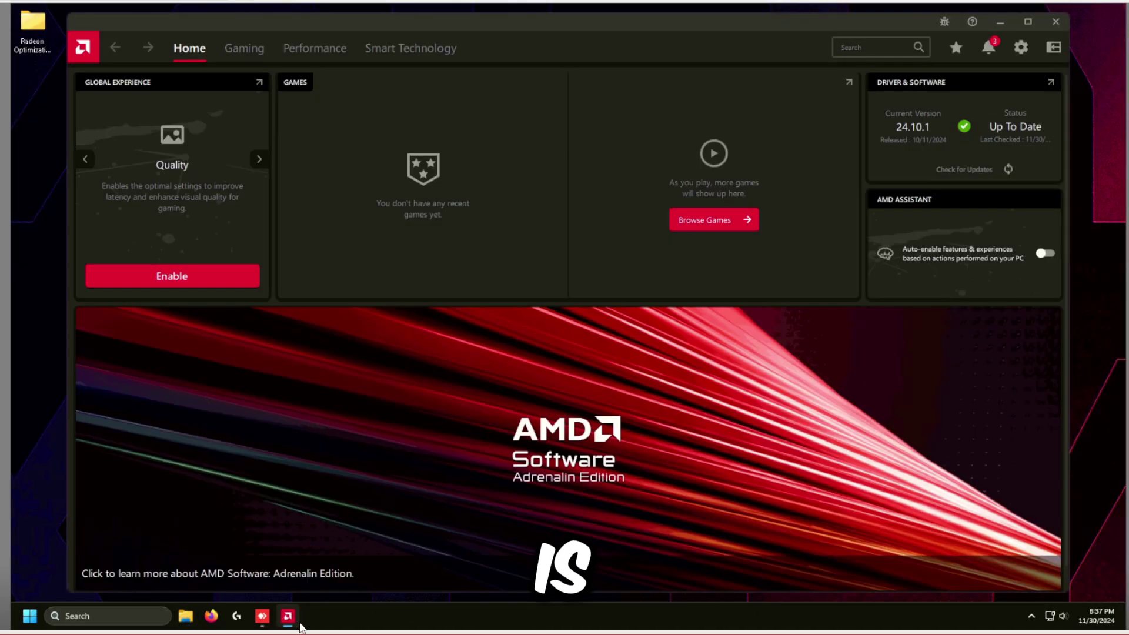
click(250, 47)
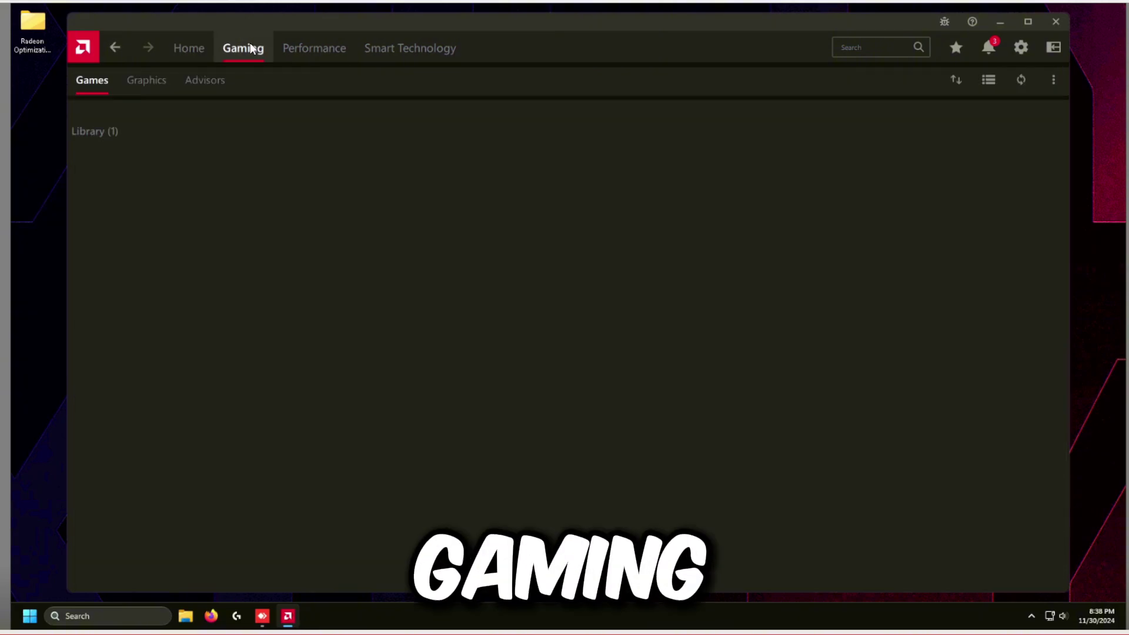
click(146, 78)
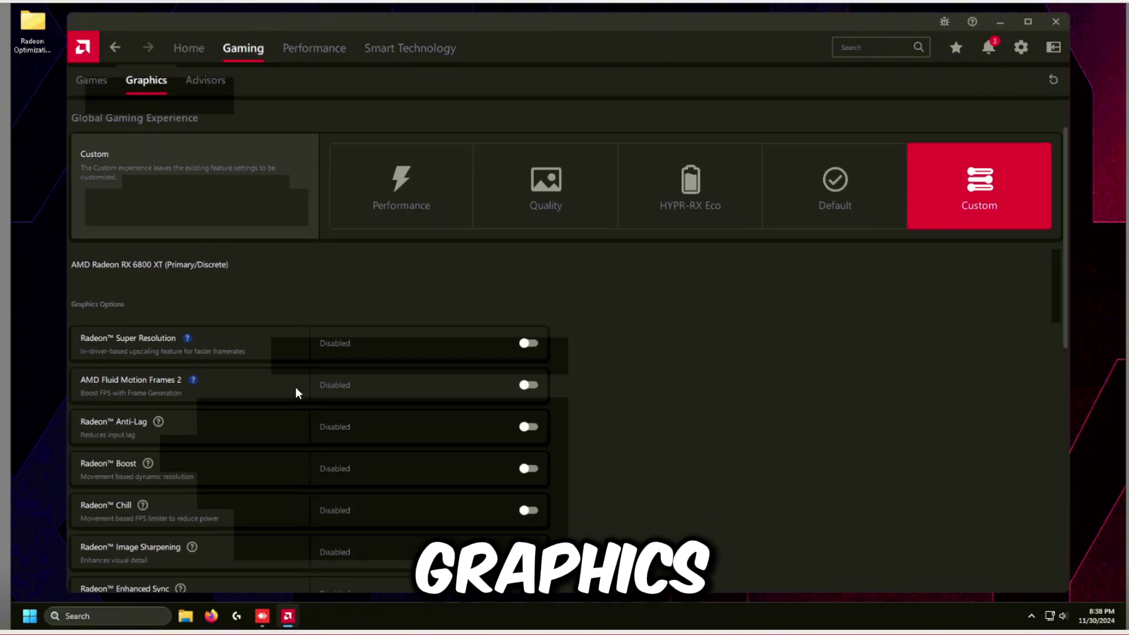
scroll(295, 386, down, 8)
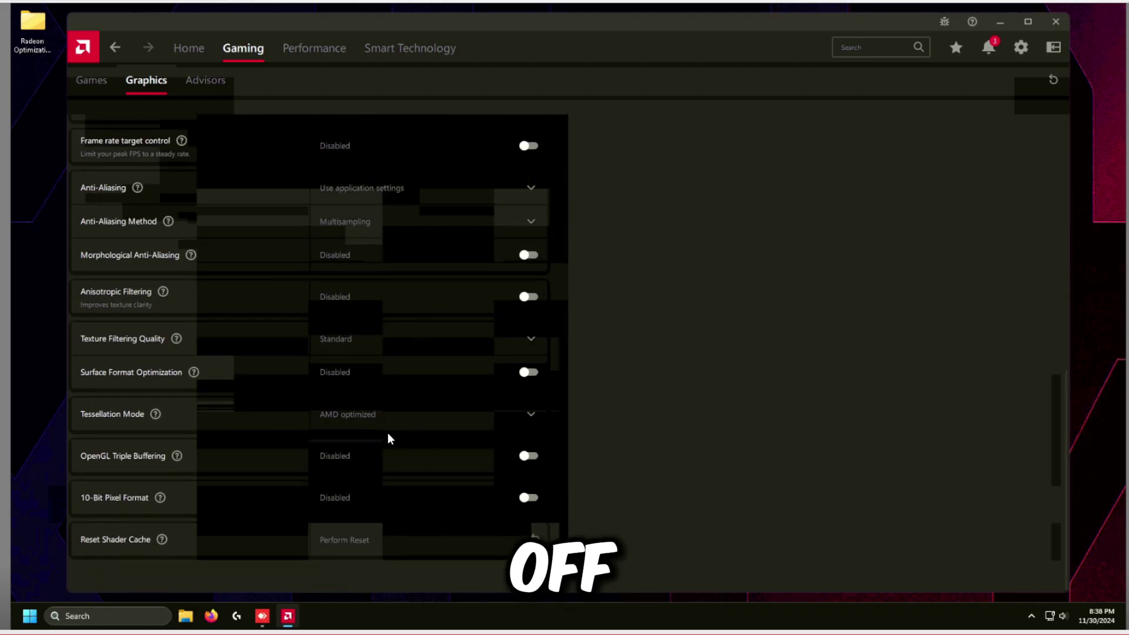
click(366, 421)
click(362, 506)
scroll(384, 461, down, 1)
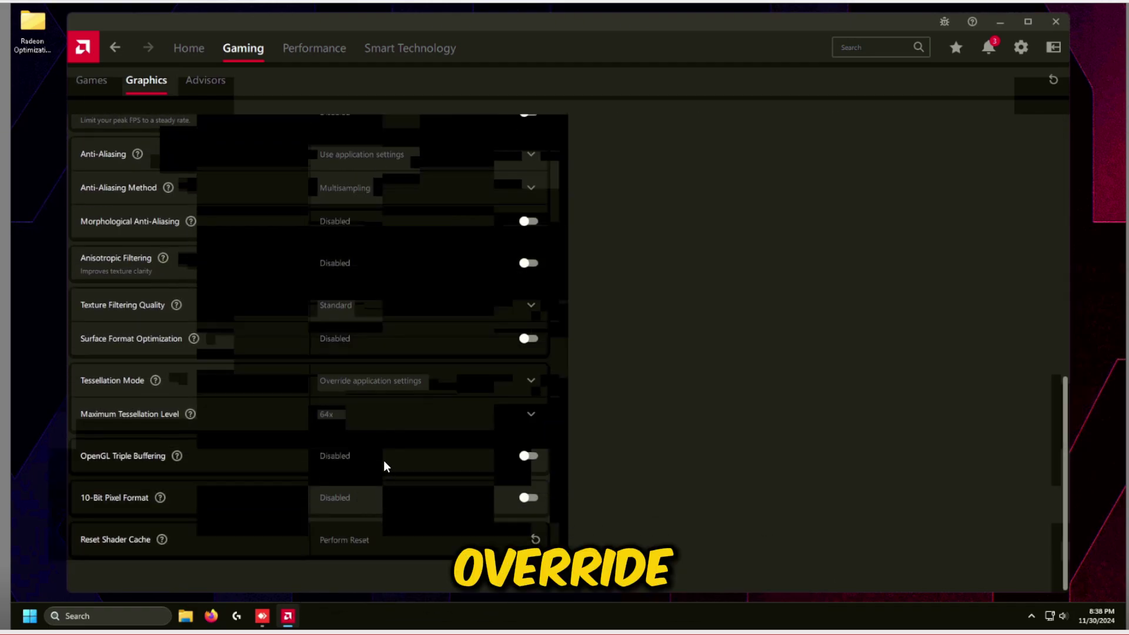
click(383, 425)
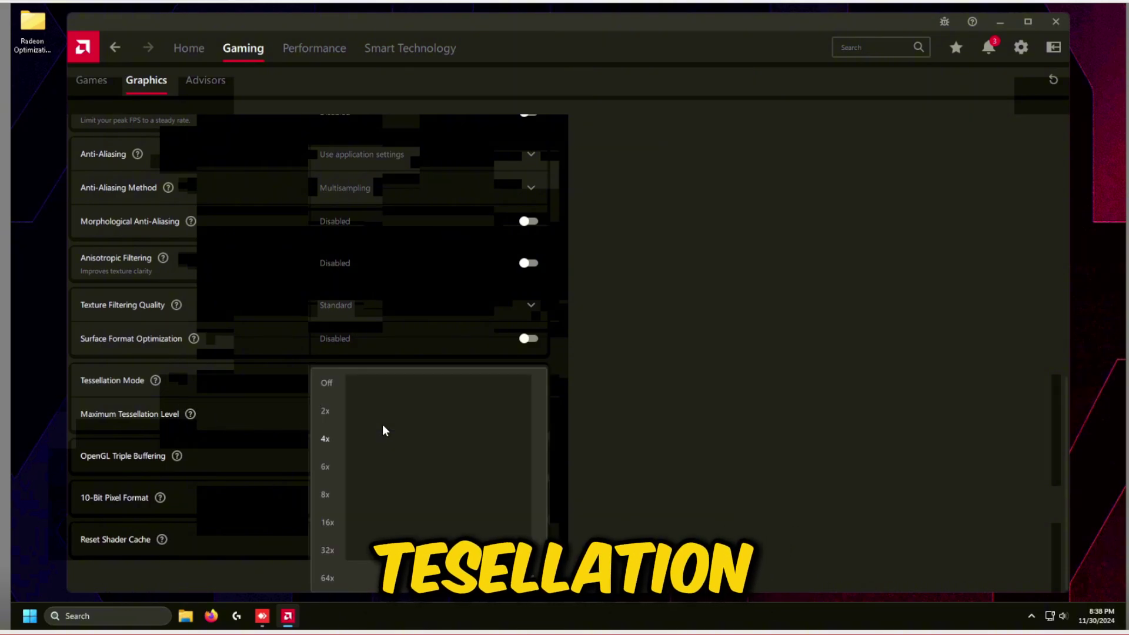
click(354, 380)
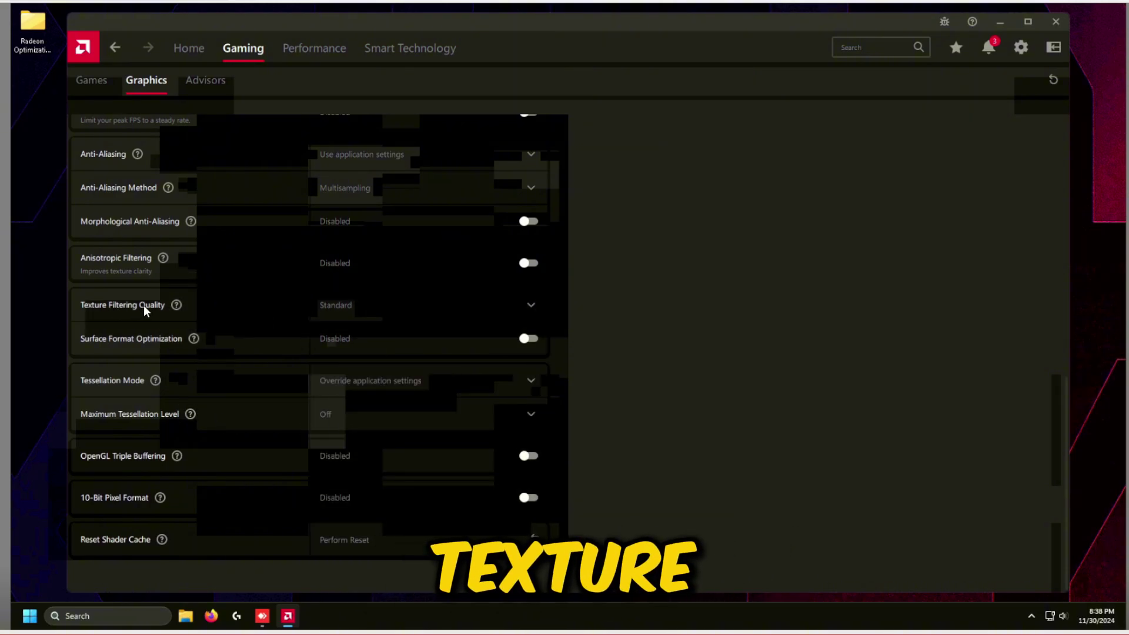
- Set Texture Filtering Quality to Performance and enable Surface Format Optimization
click(352, 315)
click(355, 394)
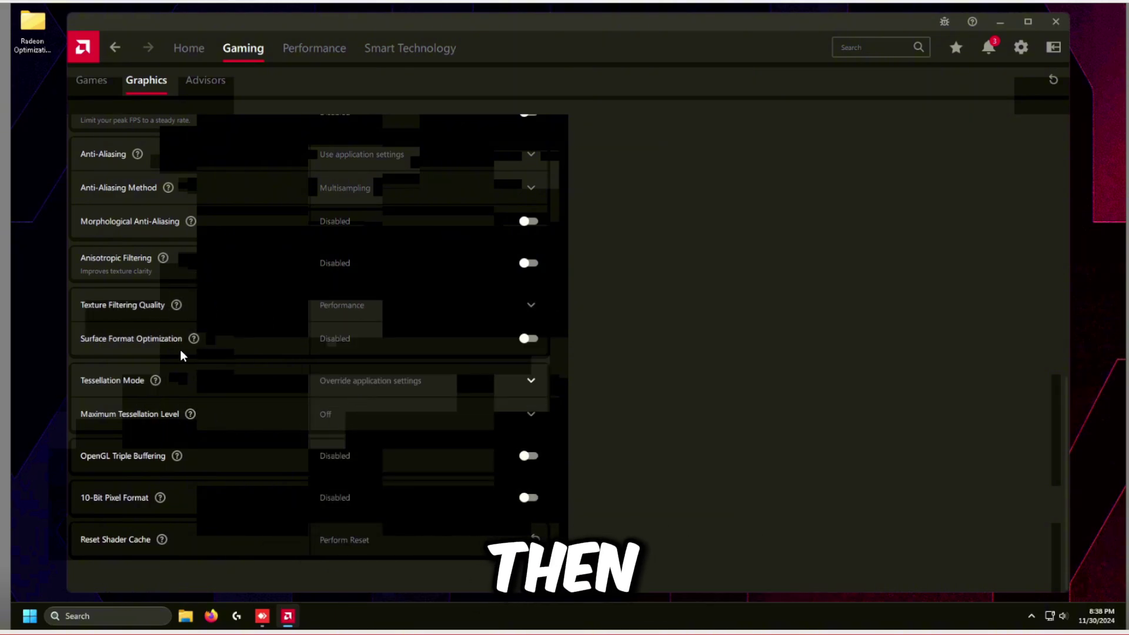
click(360, 347)
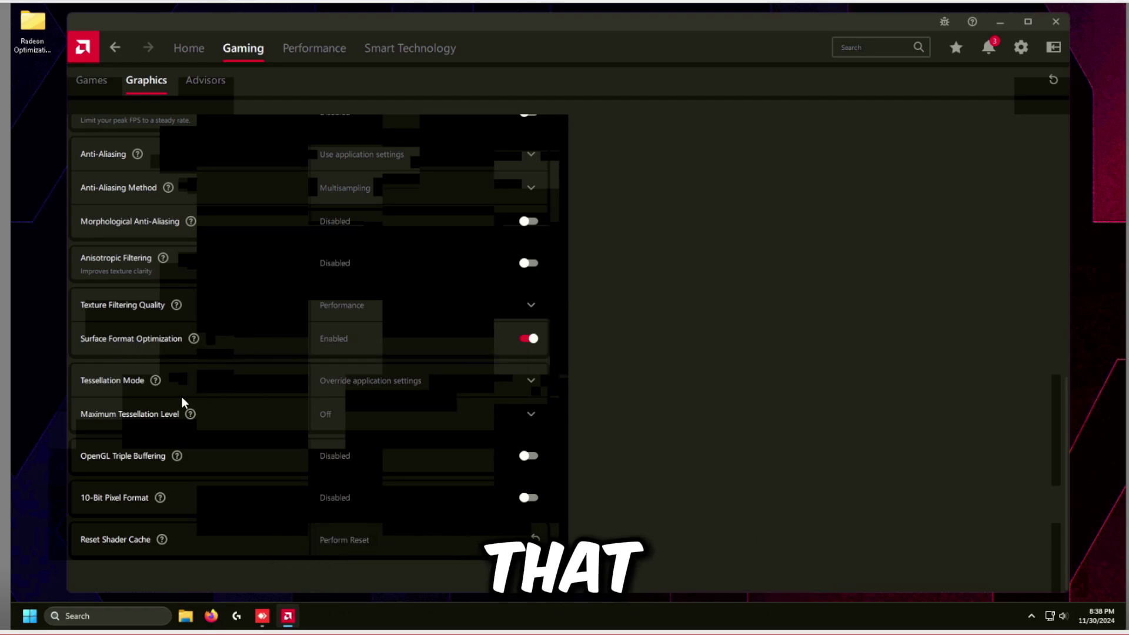
scroll(294, 462, up, 5)
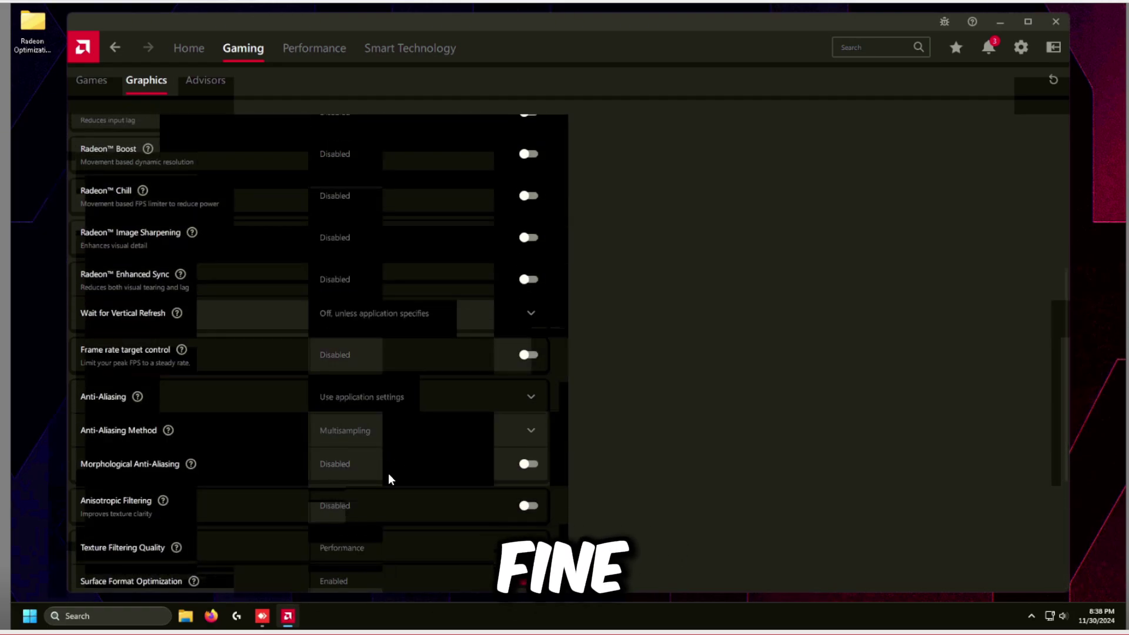
scroll(353, 270, up, 10)
- Choose Custom manual tuning for the GPU and enable Power Tuning with the power limit at its maximum
click(322, 50)
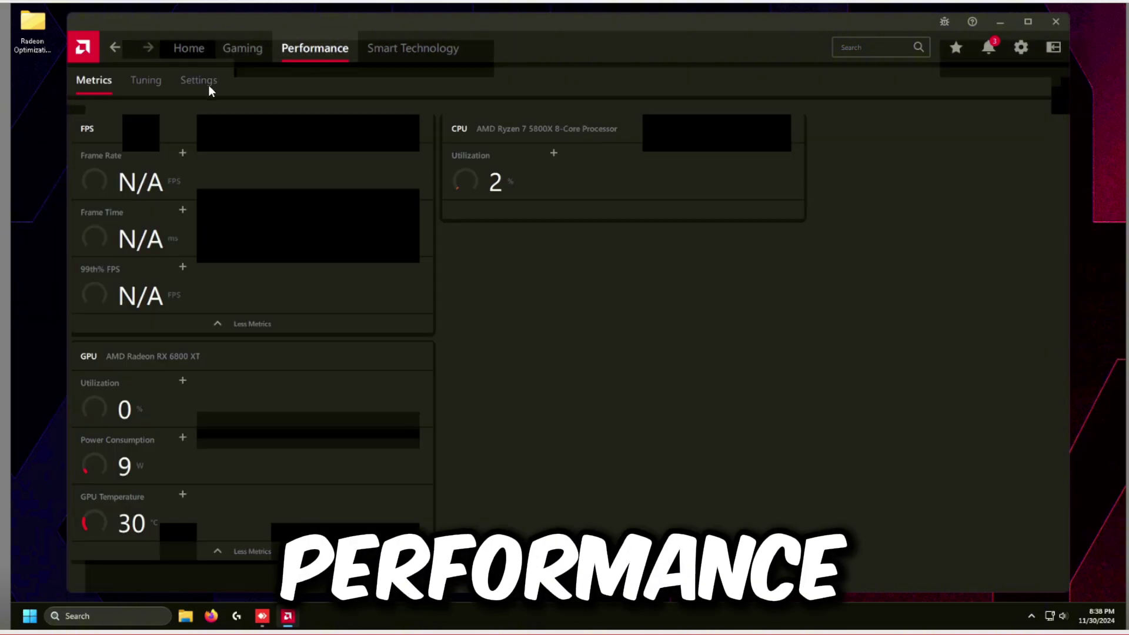
click(144, 80)
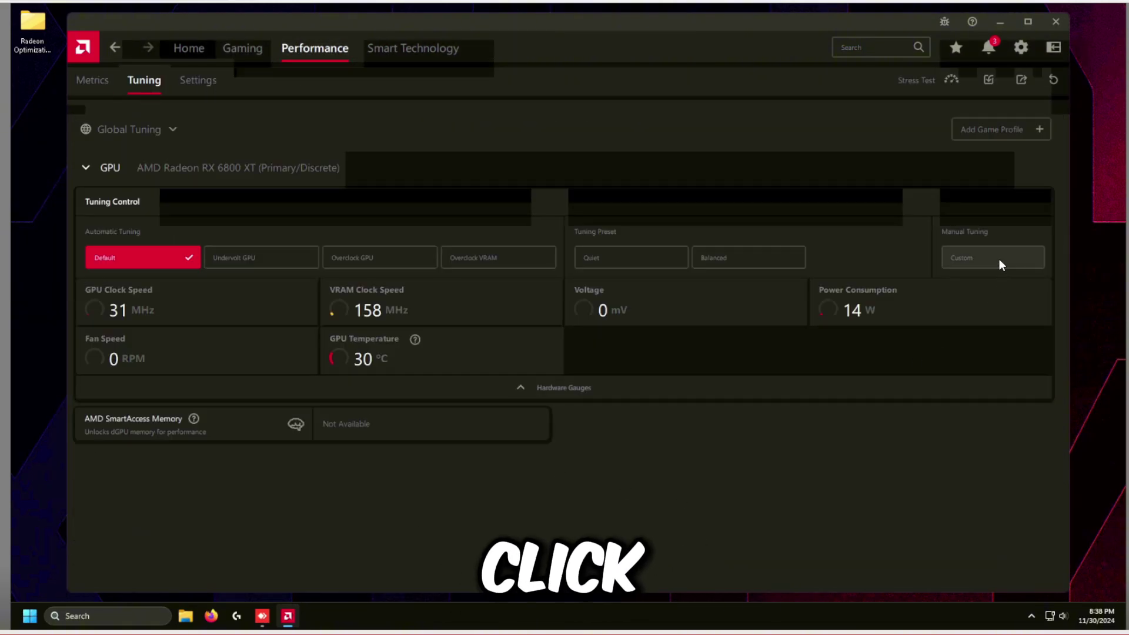
click(1000, 260)
click(729, 417)
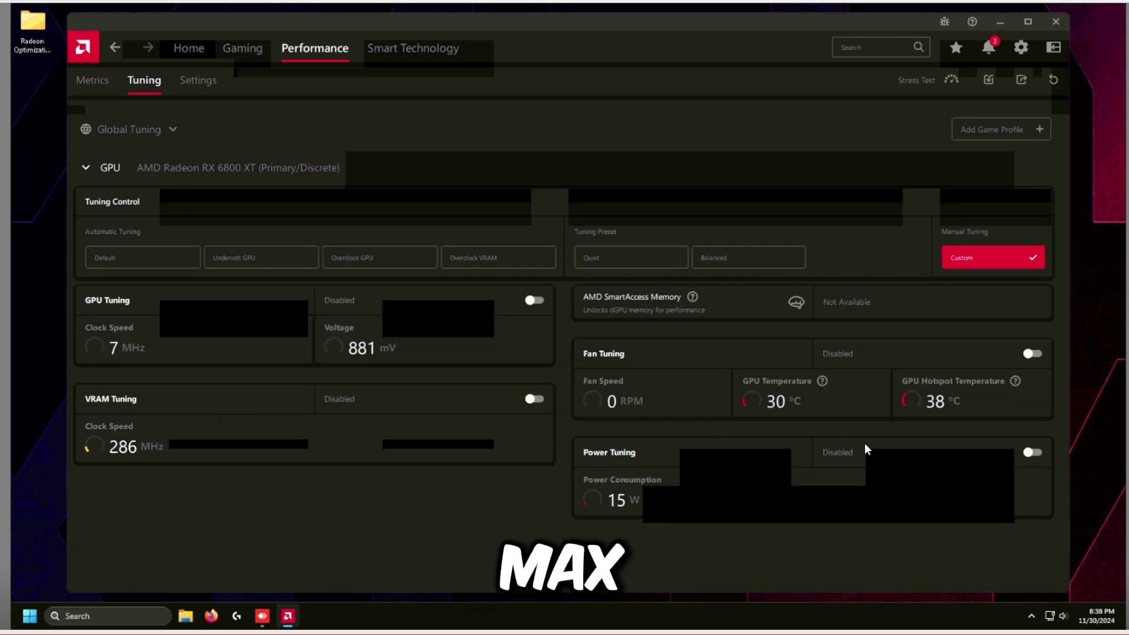
click(1032, 452)
drag(740, 556, 1038, 558)
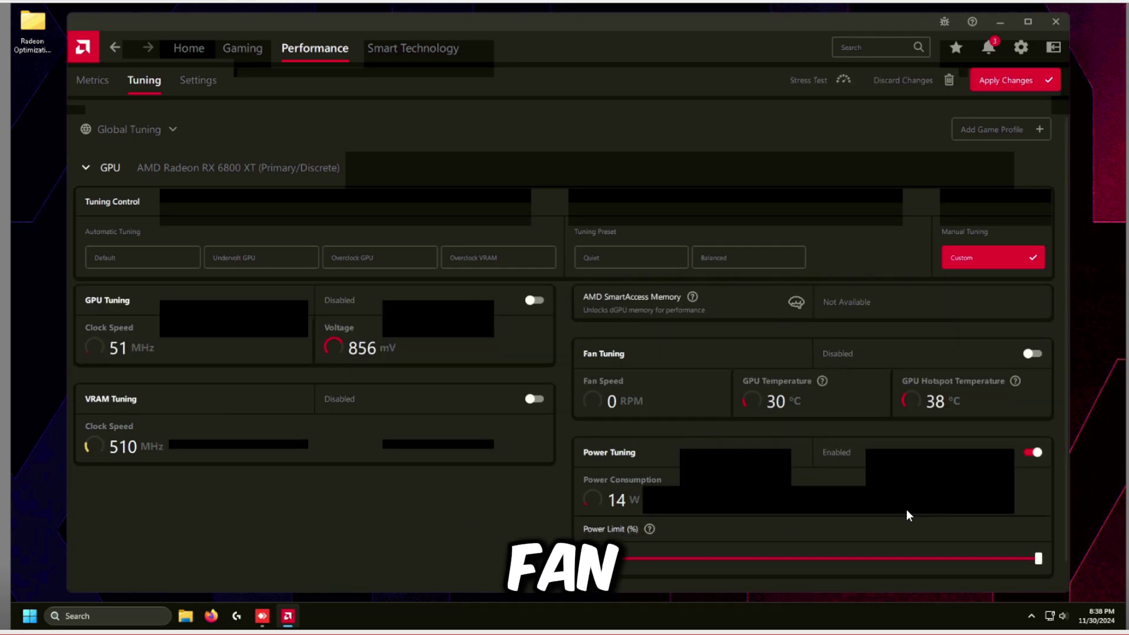
- Enable Fan Tuning, turn off Zero RPM and set Max Fan Speed to 100%
click(965, 347)
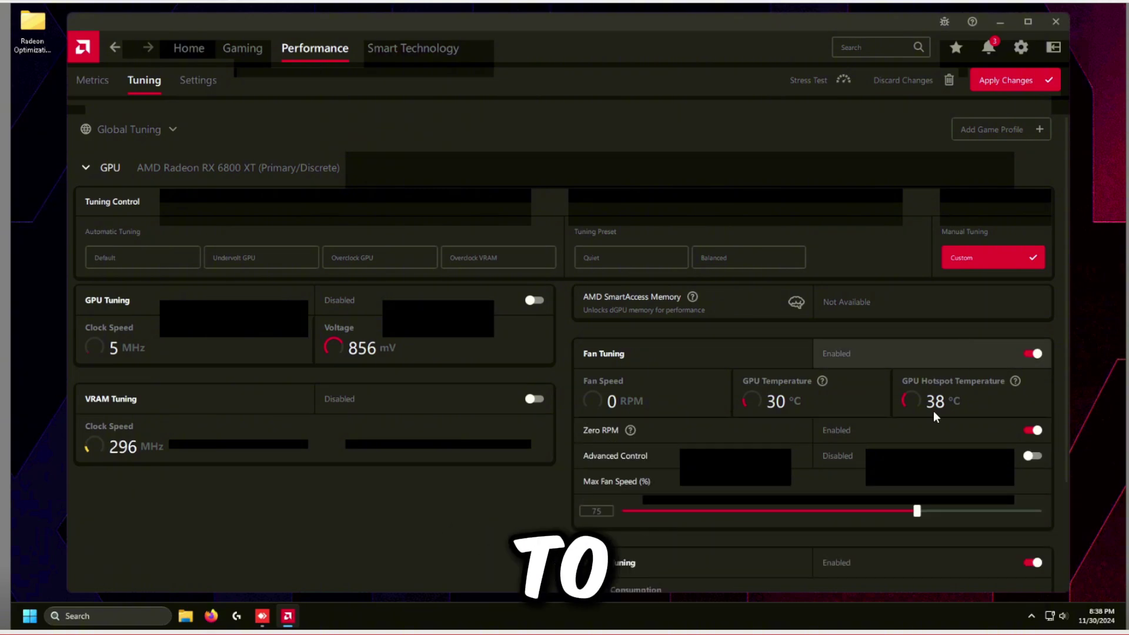
click(852, 427)
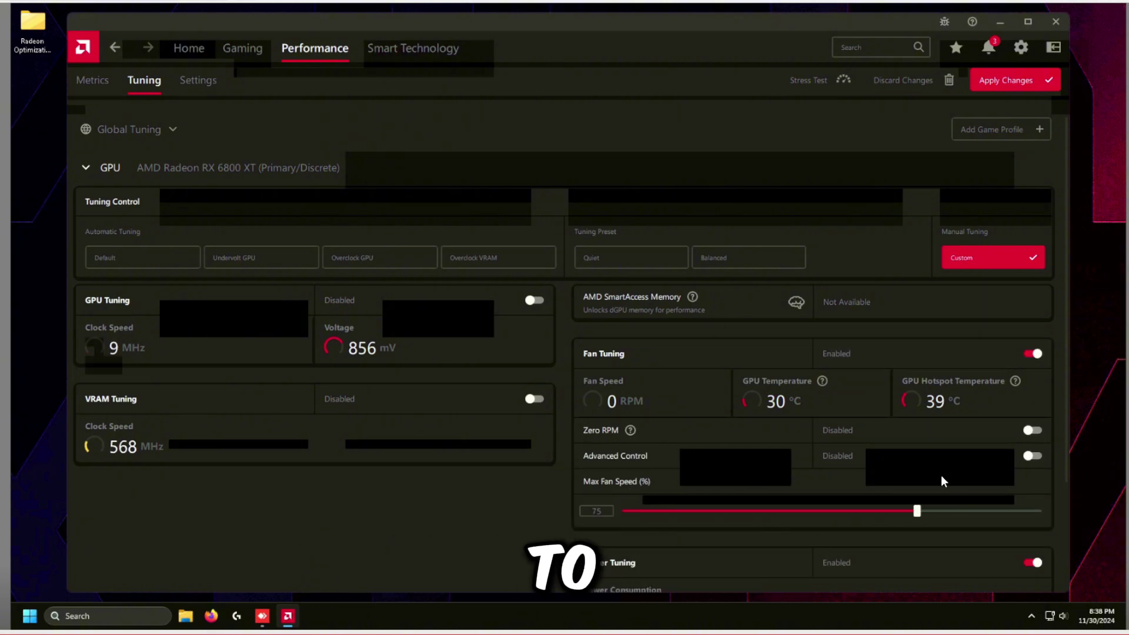
drag(916, 511, 1038, 511)
- Enable VRAM Tuning with Memory Timing set to Fast Timing, and apply the tuning changes
click(368, 401)
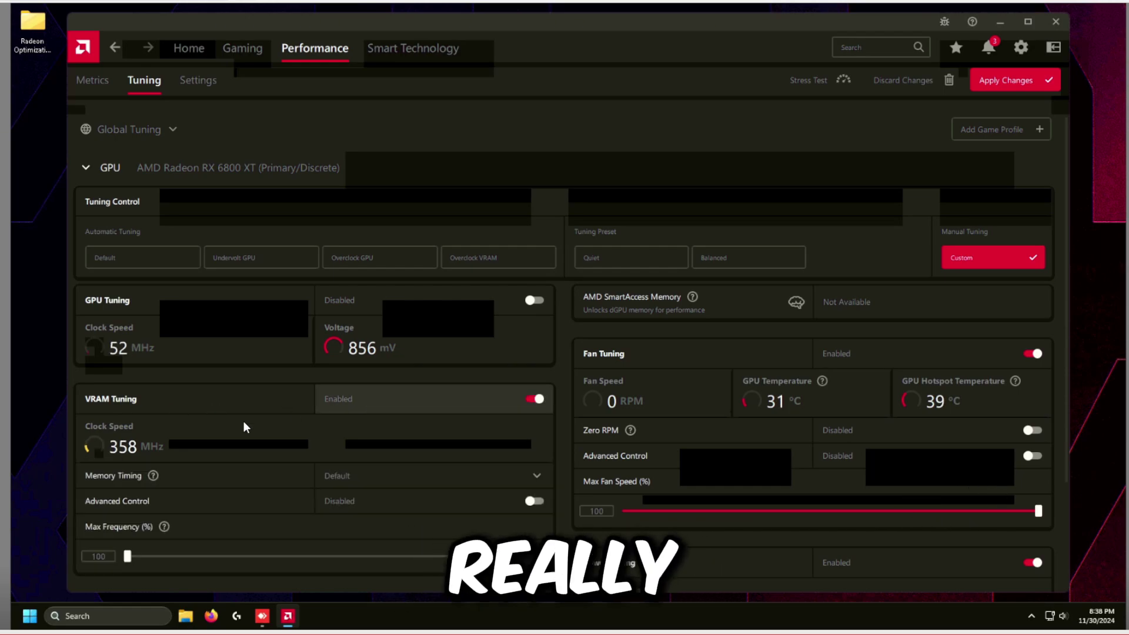
click(386, 477)
click(352, 536)
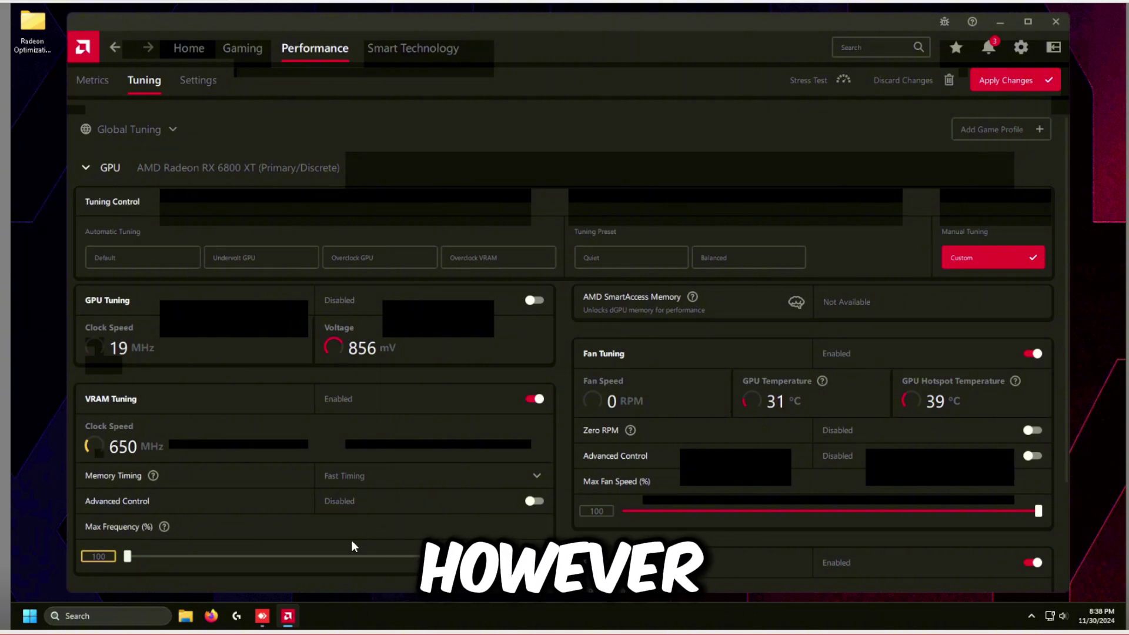
scroll(522, 478, down, 1)
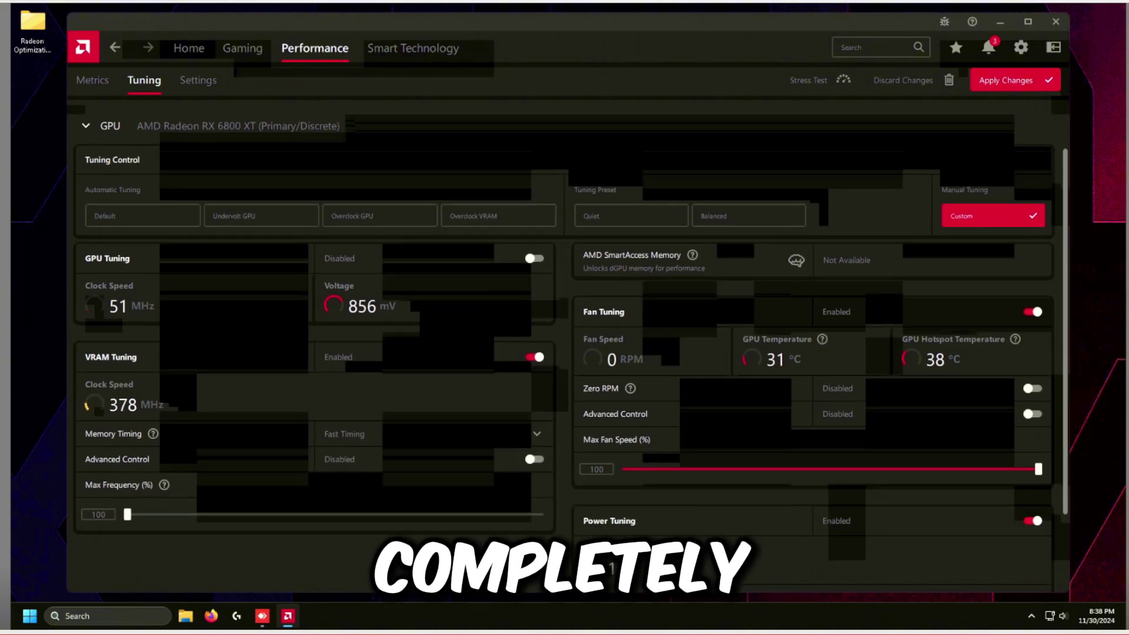
click(1011, 83)
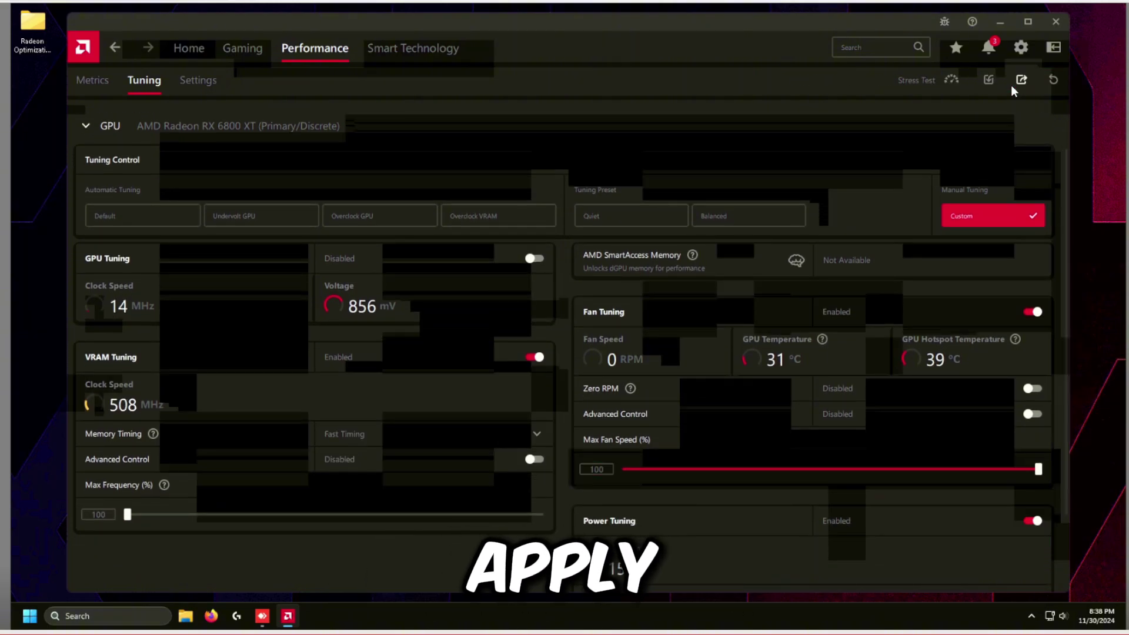
- In the display settings, disable HDCP Support in the overrides of Display 1
click(1021, 51)
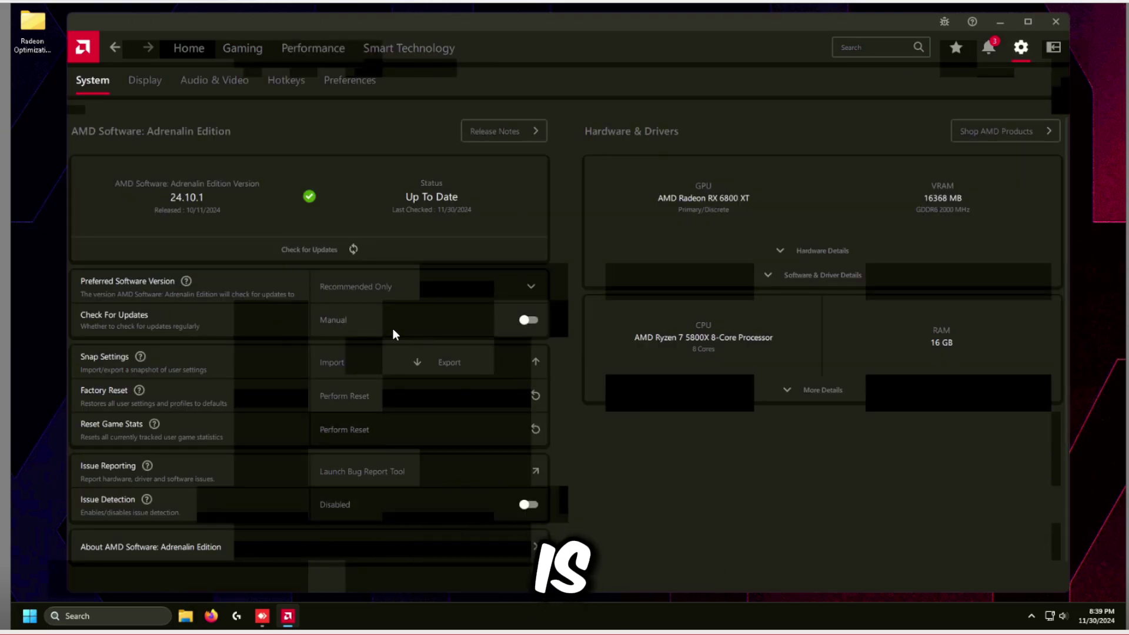
click(152, 85)
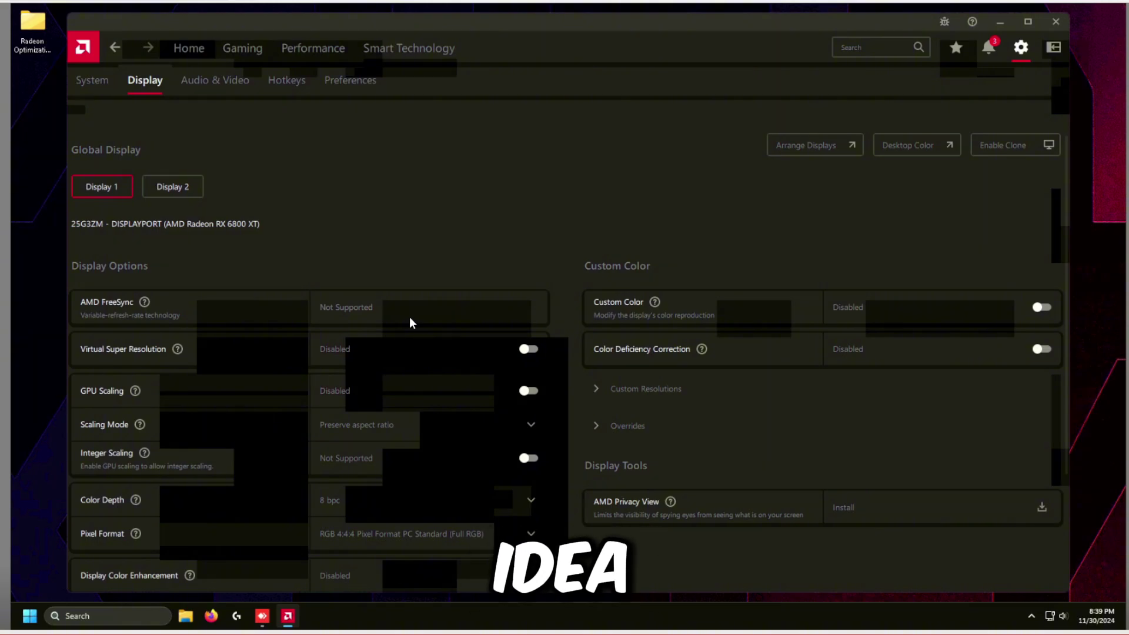
click(625, 425)
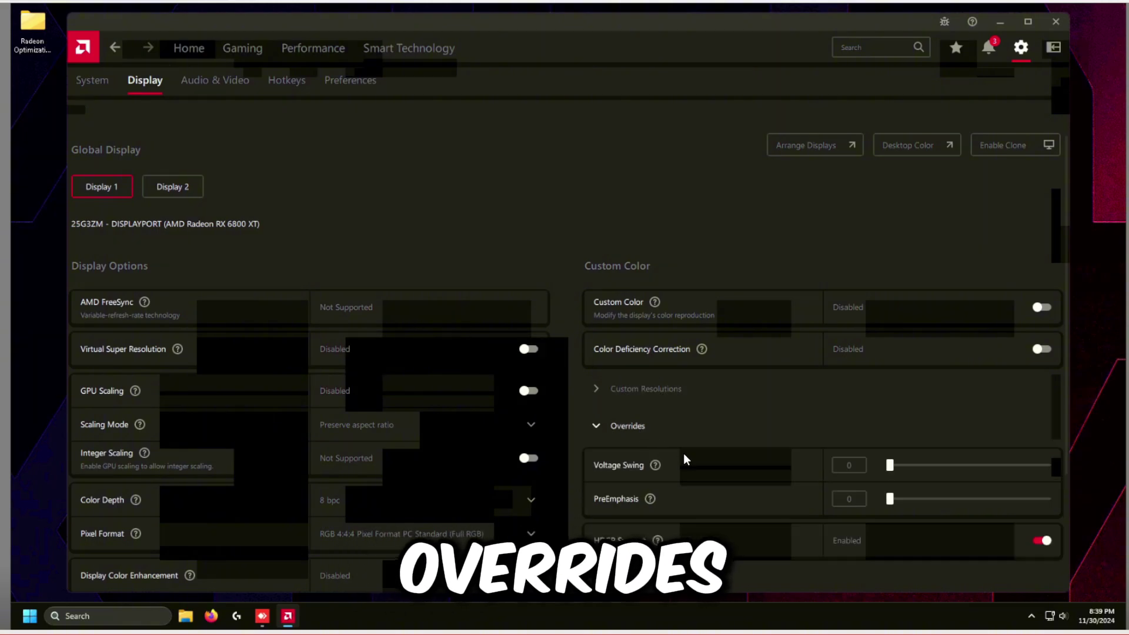
click(880, 547)
click(677, 398)
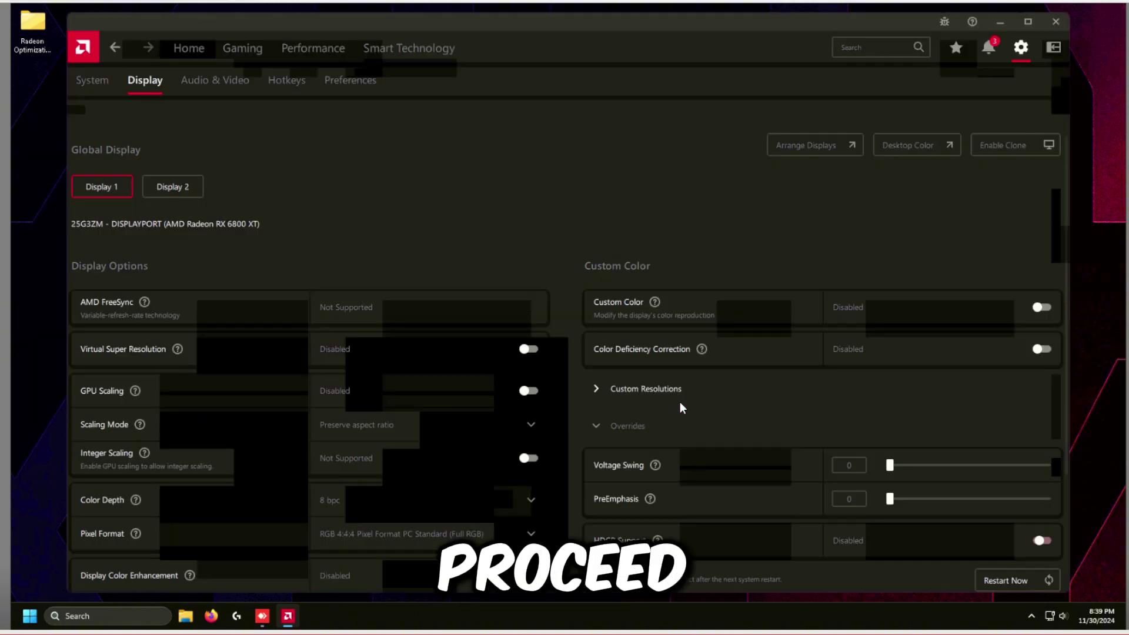
- Disable HDCP Support in the overrides of Display 2
click(157, 197)
click(1041, 465)
click(656, 389)
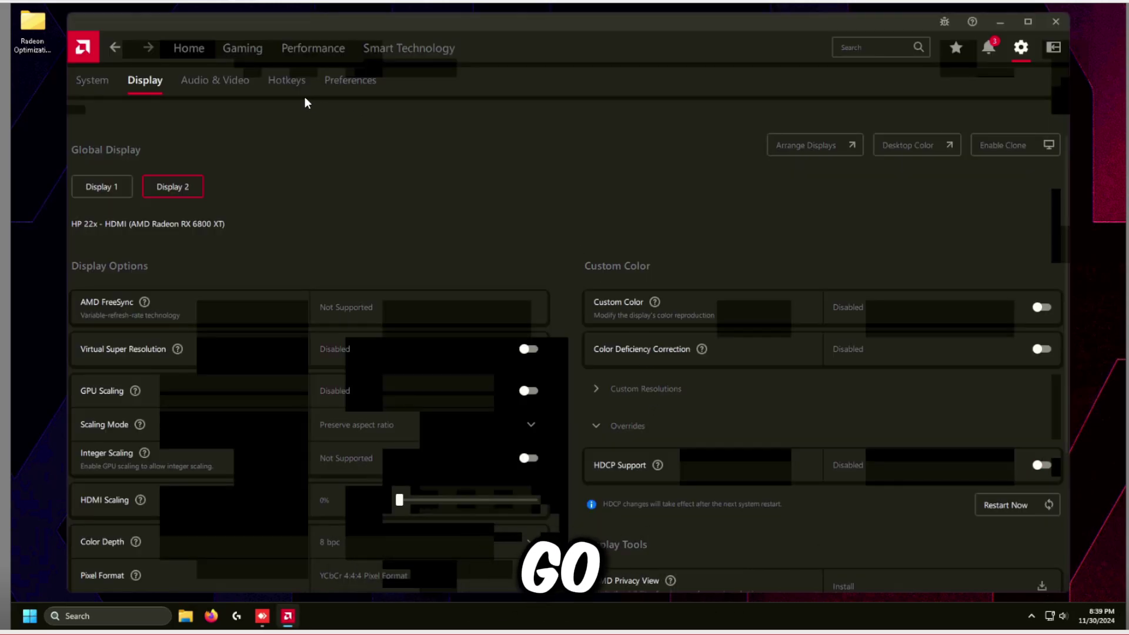
- Disable Use Hotkeys in the hotkey settings and turn off Tutorials in the general preferences
click(291, 82)
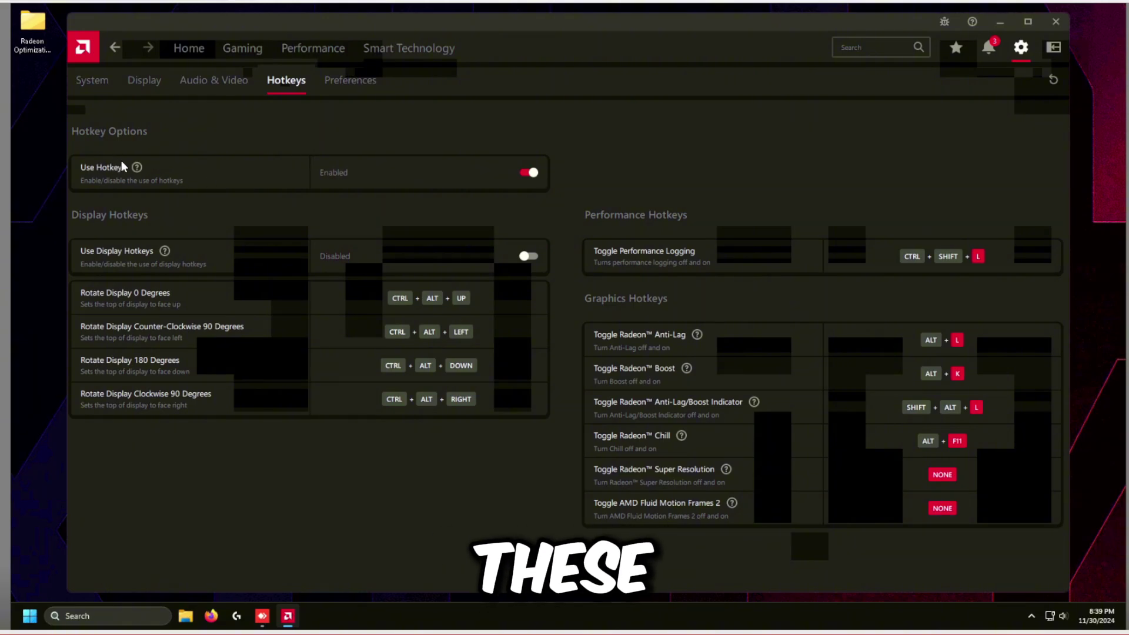
click(387, 174)
click(344, 84)
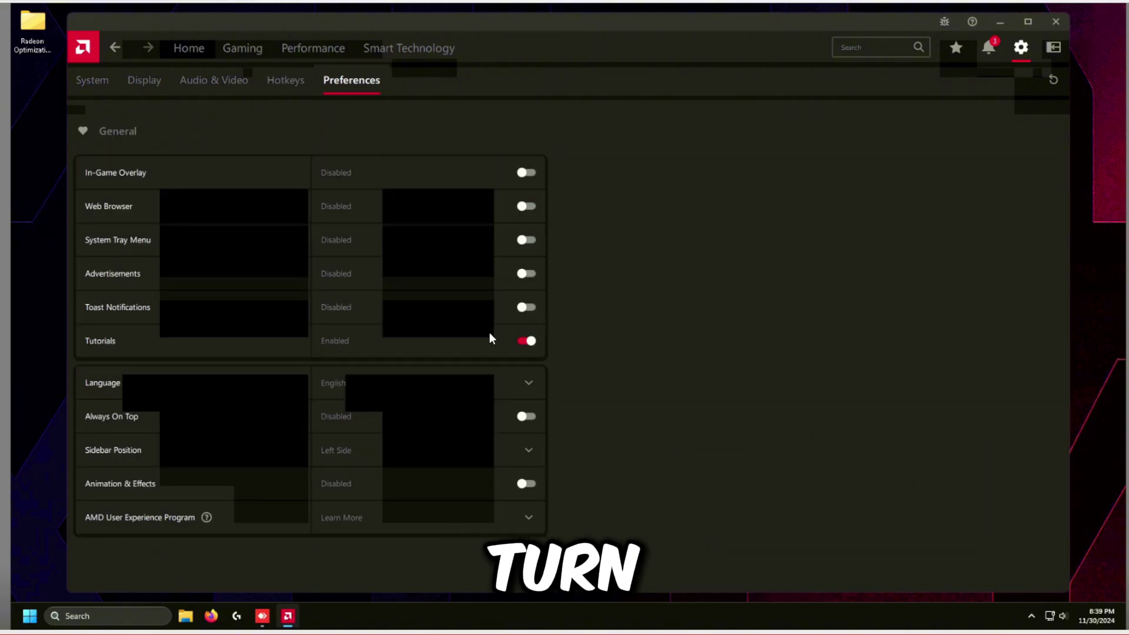
click(488, 335)
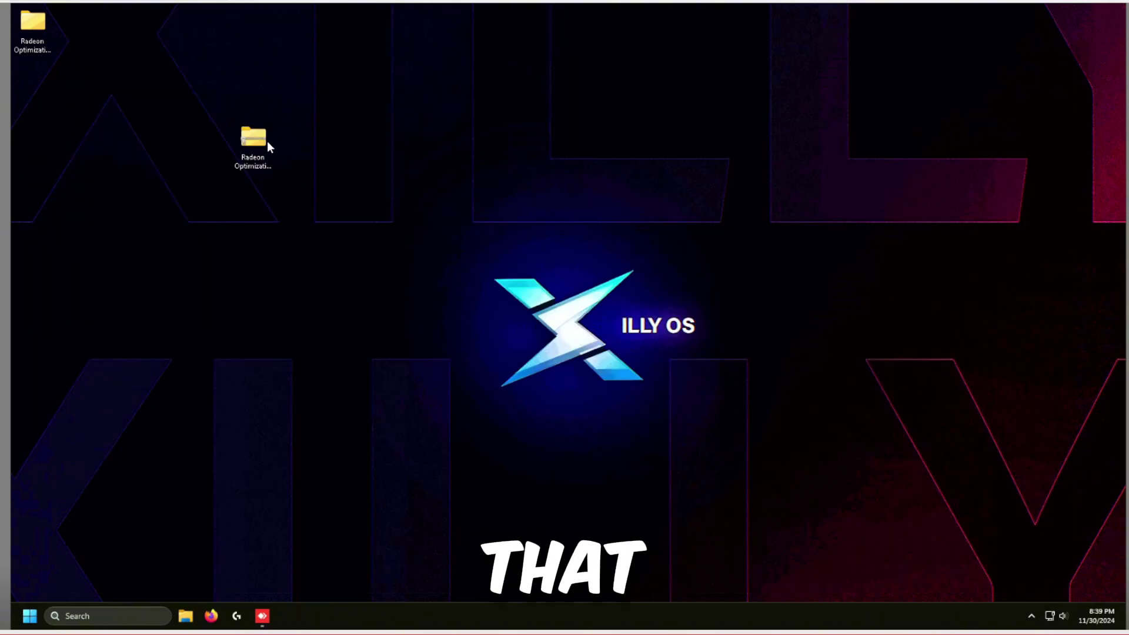
- Open the 3. Radeon Settings Optimization folder in the Radeon Optimization Pack and run AMD Tweaks as administrator
double_click(30, 52)
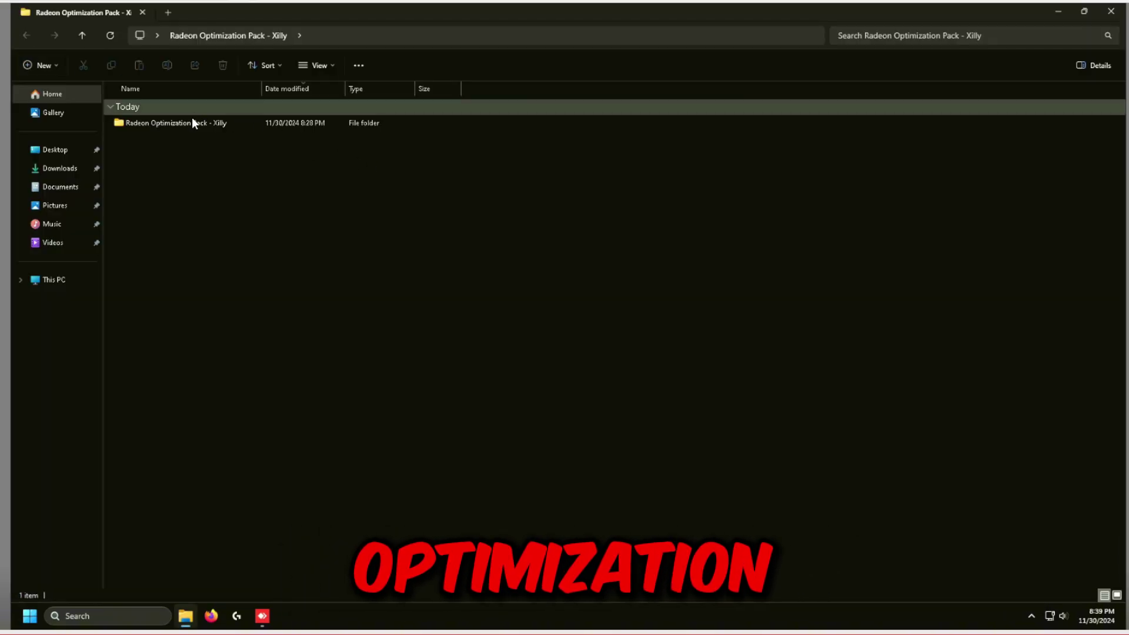
double_click(190, 118)
double_click(159, 139)
click(131, 125)
right_click(128, 126)
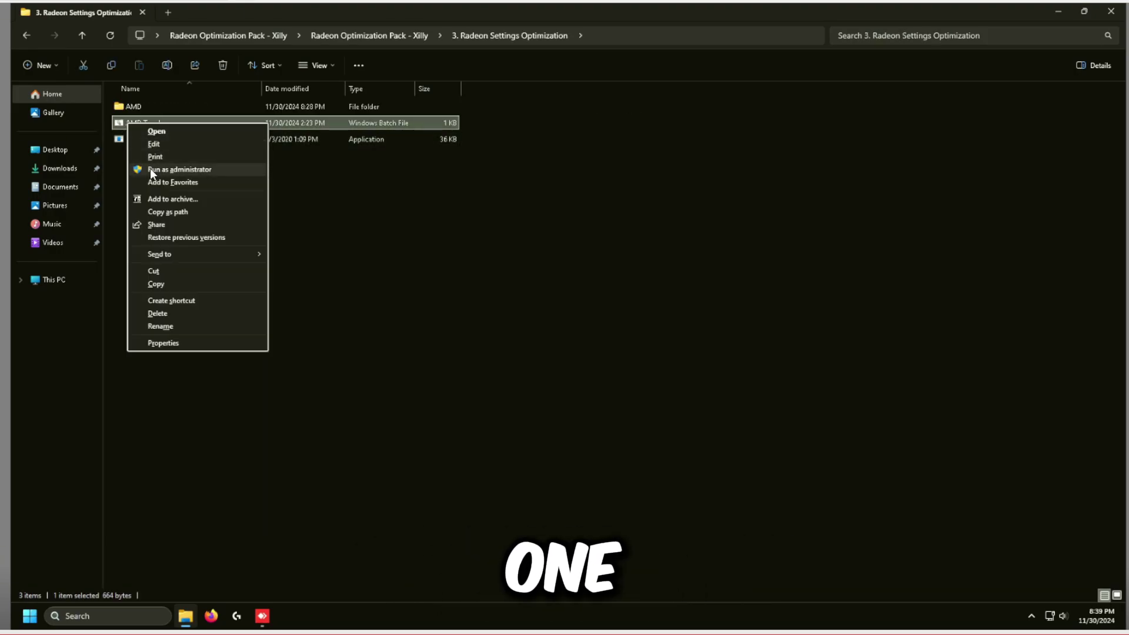
click(150, 169)
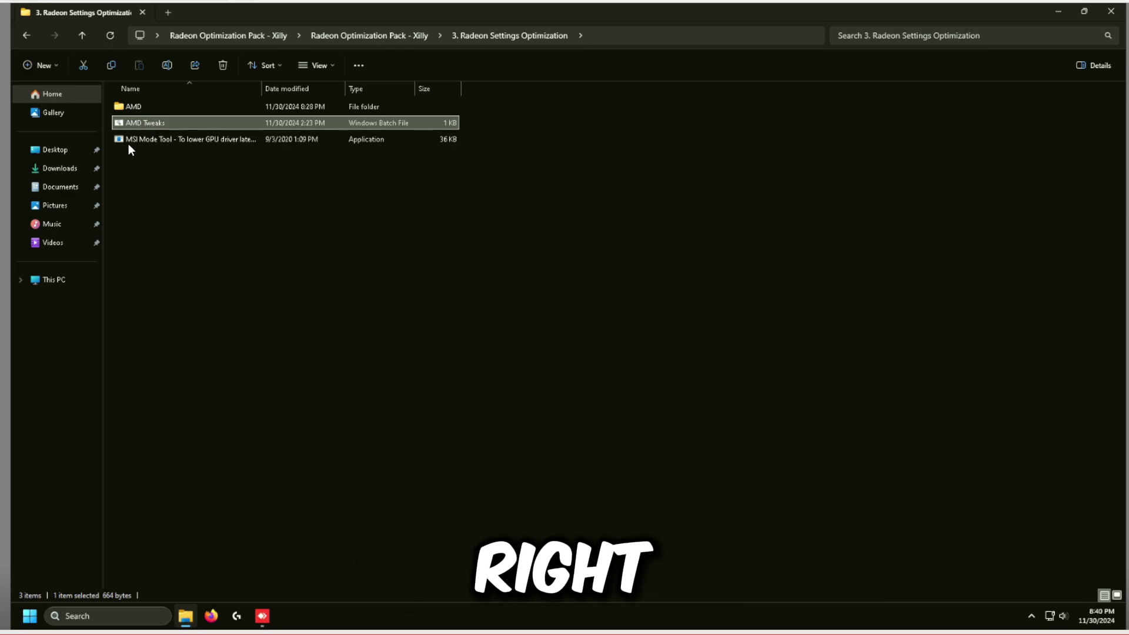
- Run the MSI Mode Tool as administrator and check the MSI mode and interrupt priority of the AMD Radeon RX 6800 XT
right_click(133, 140)
click(147, 163)
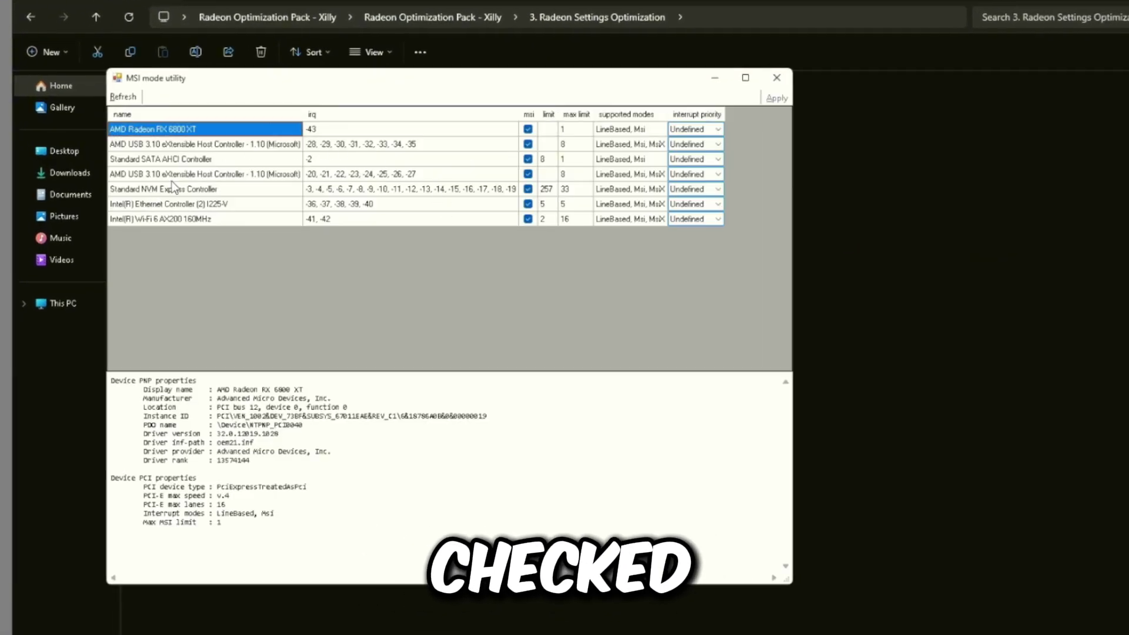
click(693, 130)
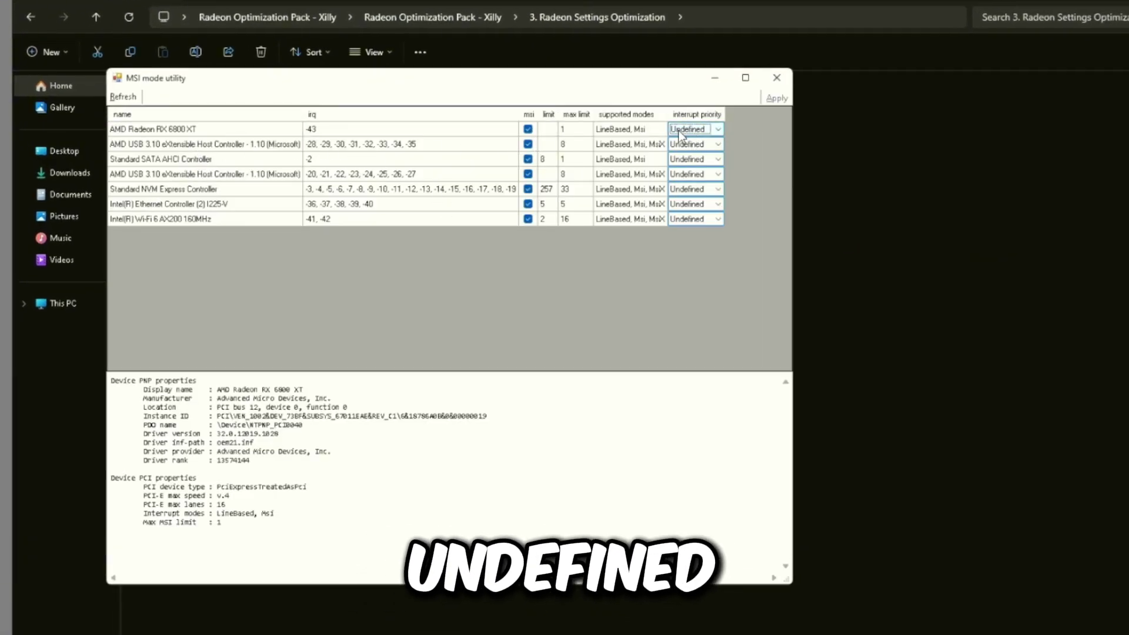
click(364, 131)
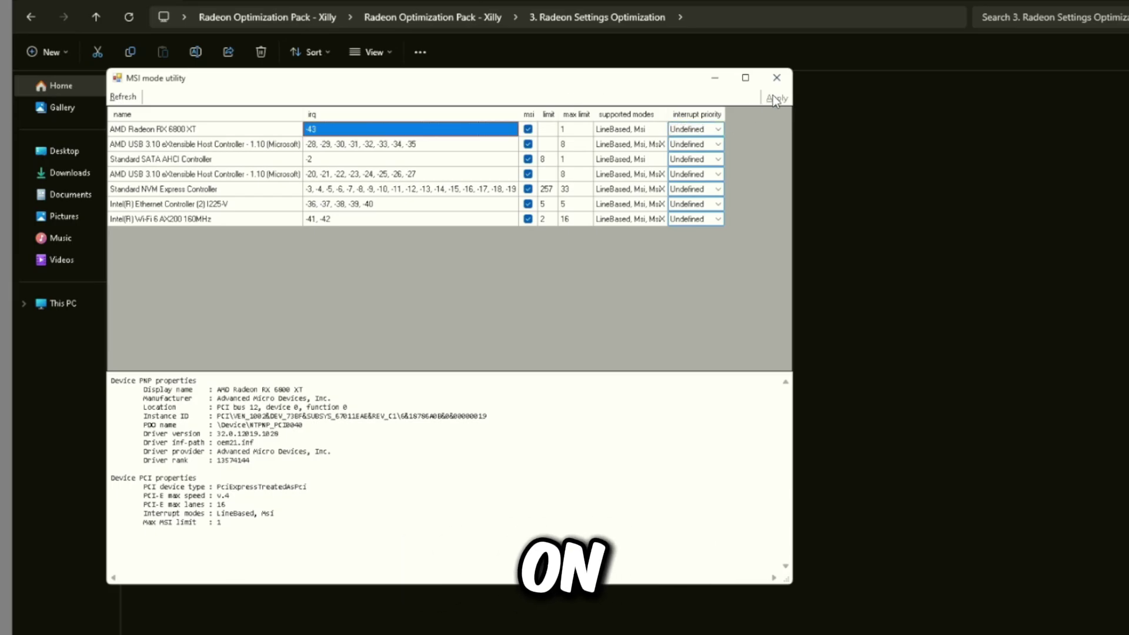
click(776, 78)
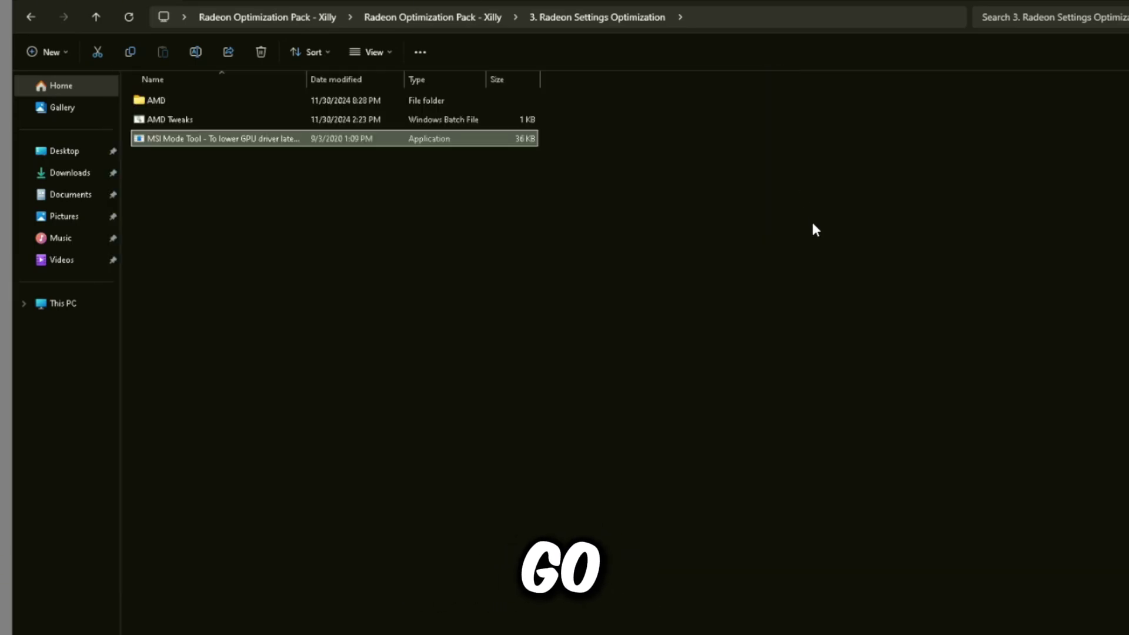
- Launch MoreClockTool from the RX 6000 or RX 5000 folder inside 4. Specific GPU Optimizations
click(415, 16)
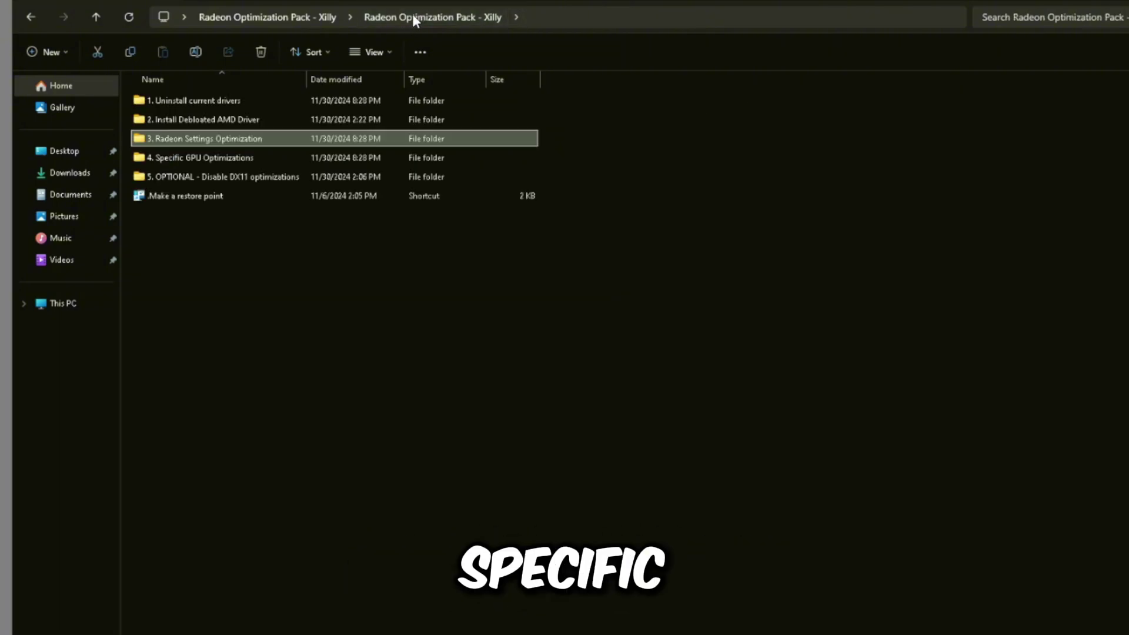
double_click(224, 158)
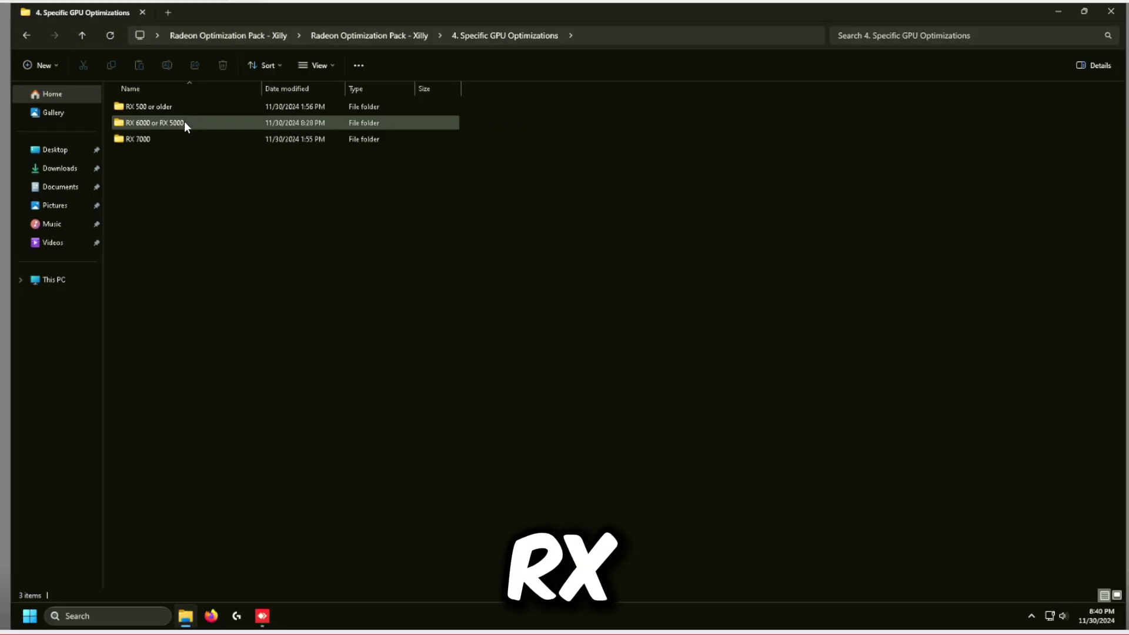
double_click(185, 121)
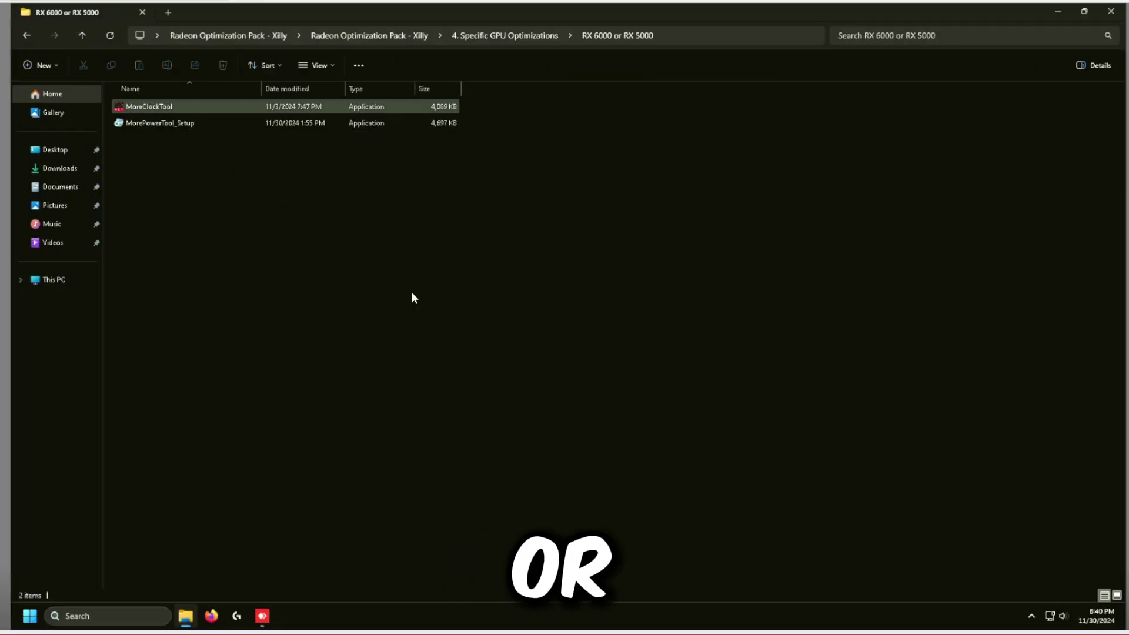
double_click(168, 110)
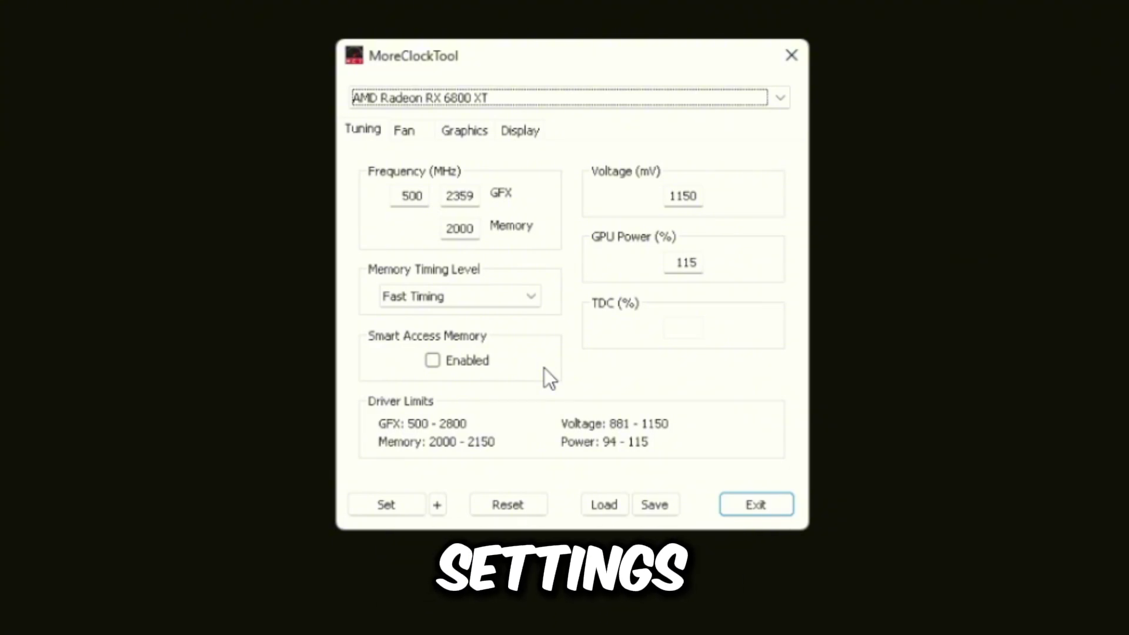
- Set the minimum GFX frequency to 1900 MHz in the tuning settings
click(416, 194)
double_click(416, 194)
text(1900)
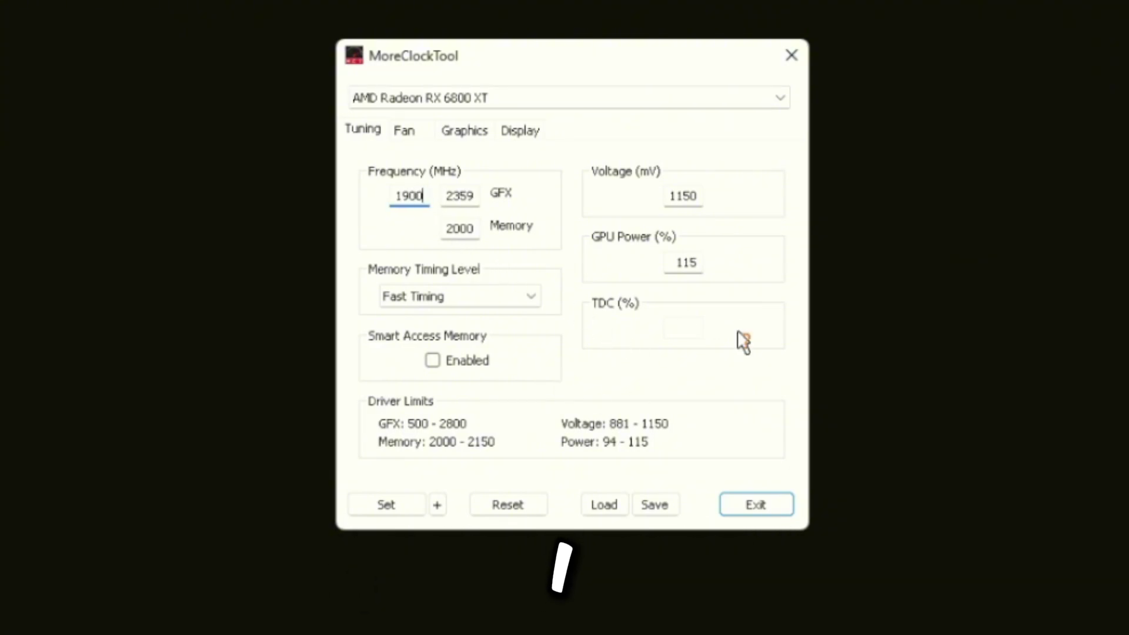
key(Tab)
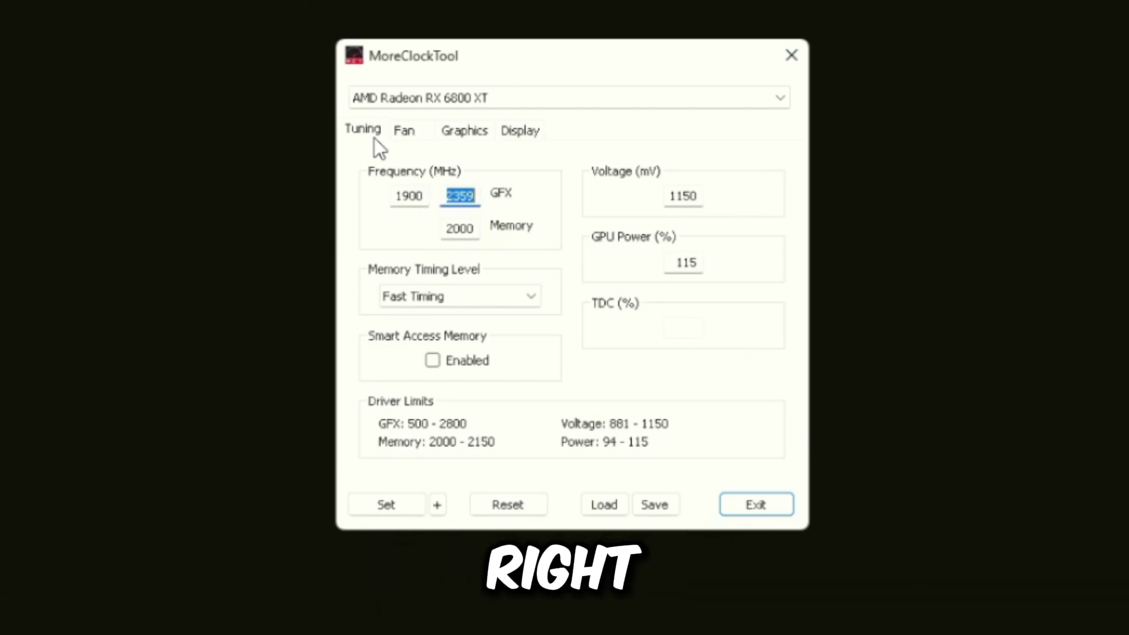
- Set the fan curve to 55% at 50 °C, 60% at 65 °C and 75% at 80 °C, apply the settings and exit MoreClockTool
click(412, 130)
double_click(435, 307)
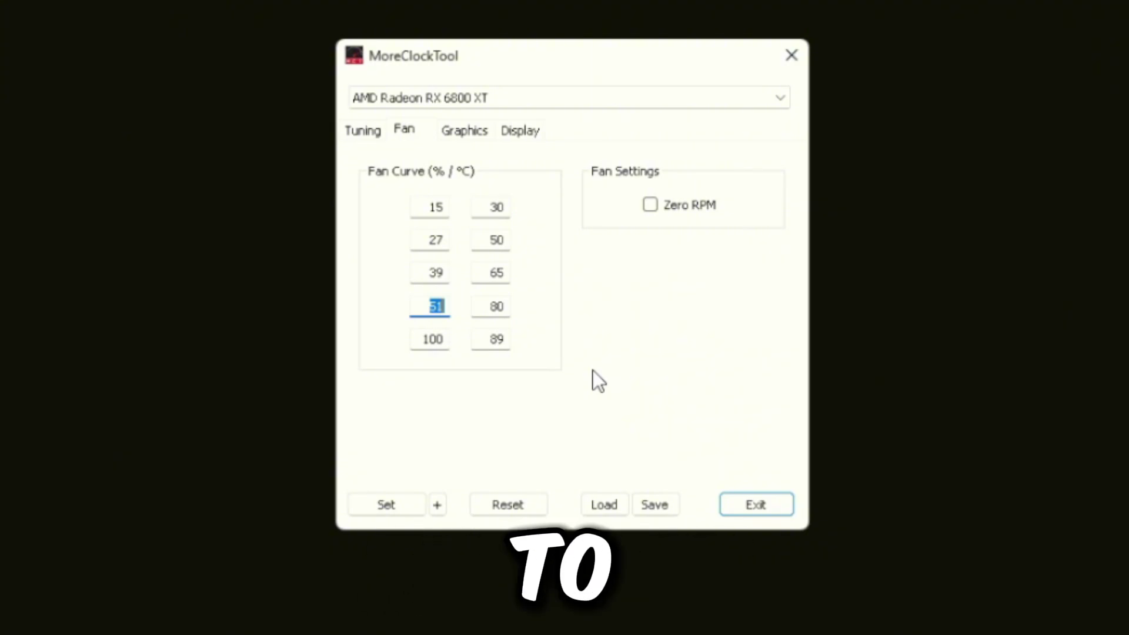
text(75)
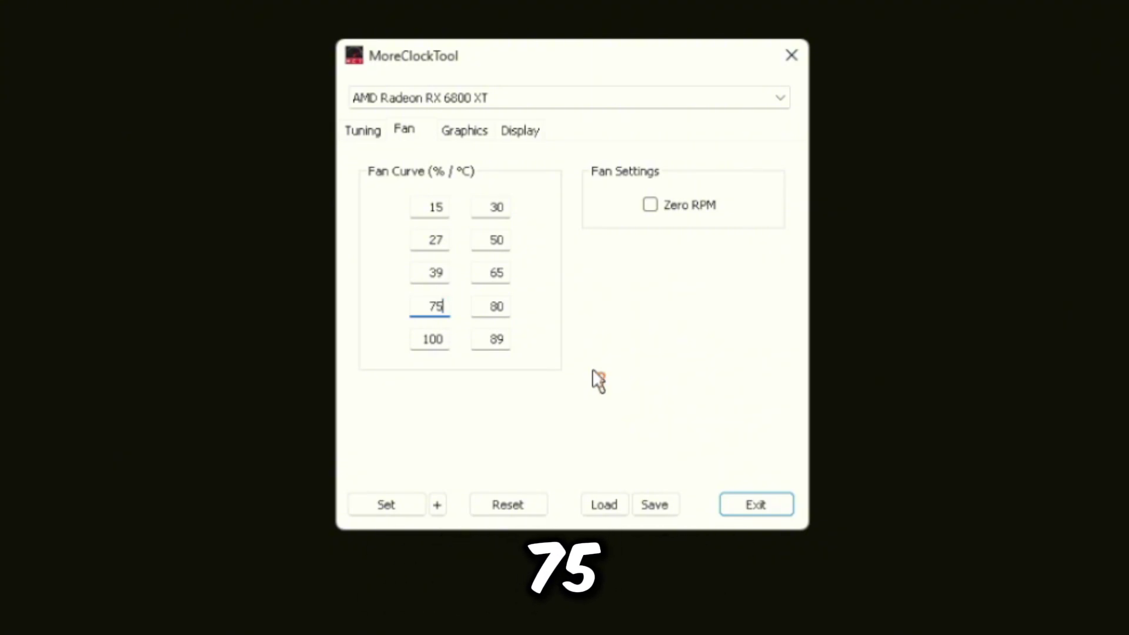
double_click(443, 276)
text(60)
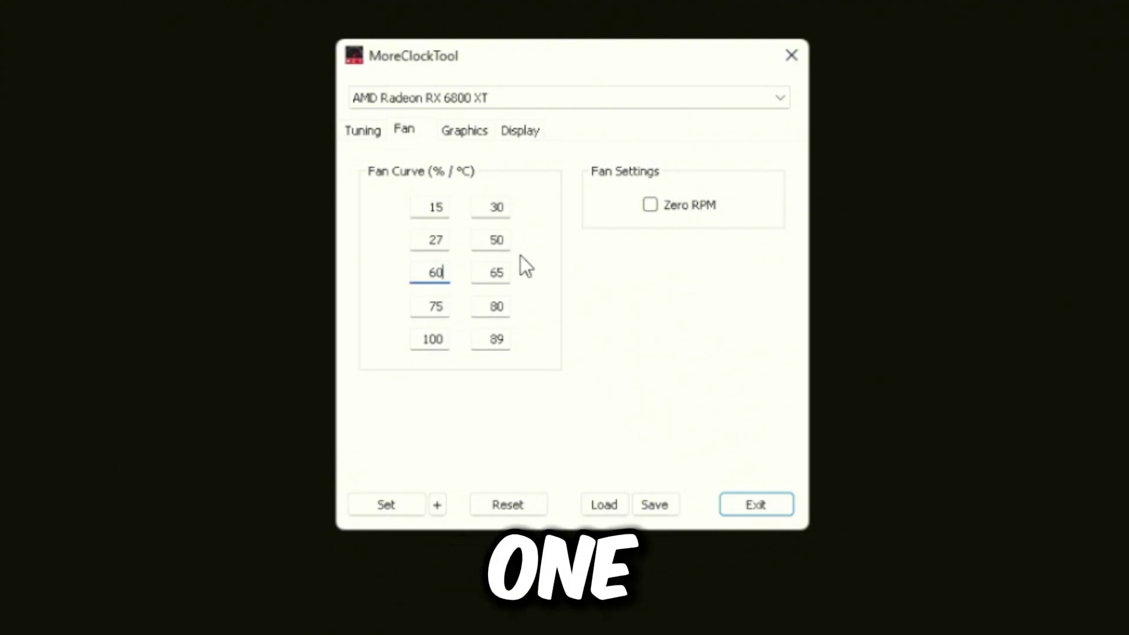
double_click(440, 241)
text(55)
double_click(436, 207)
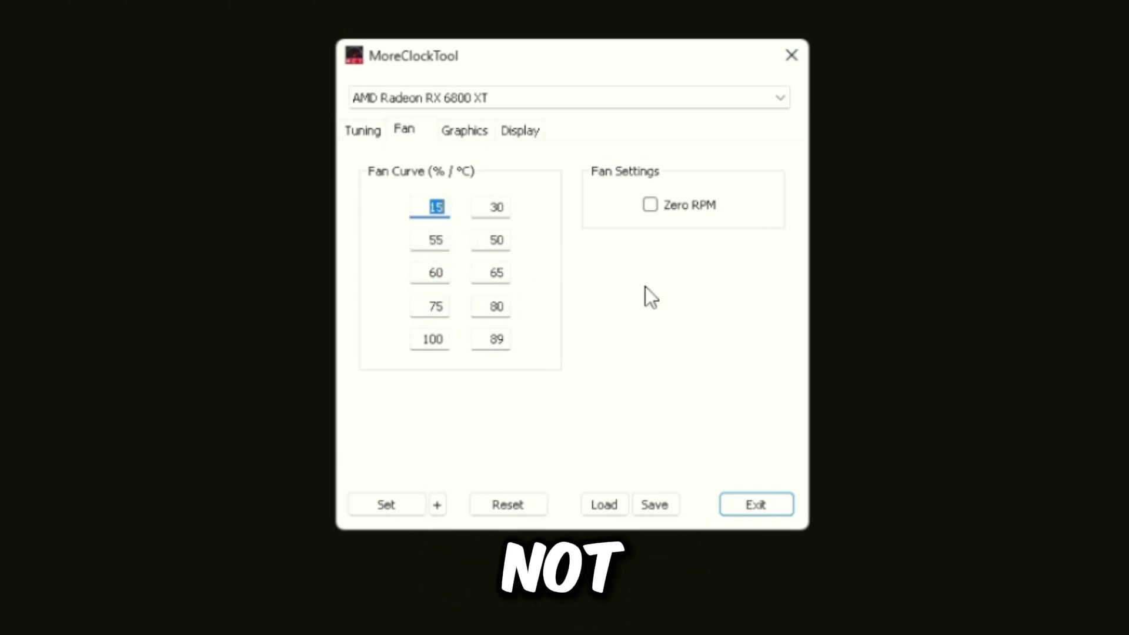
click(390, 511)
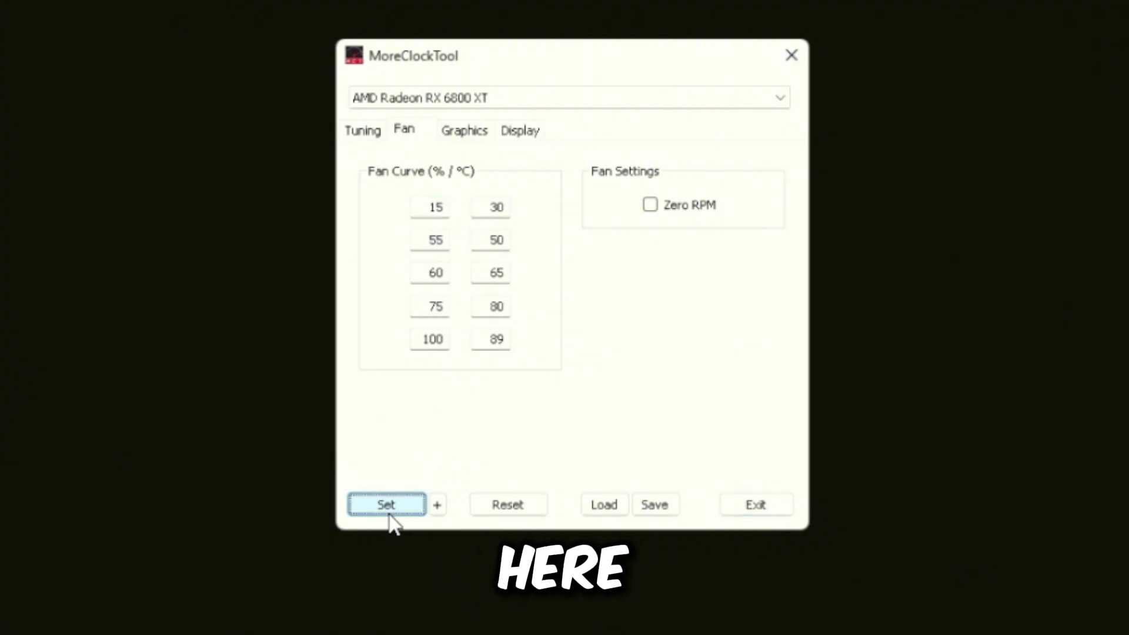
click(787, 509)
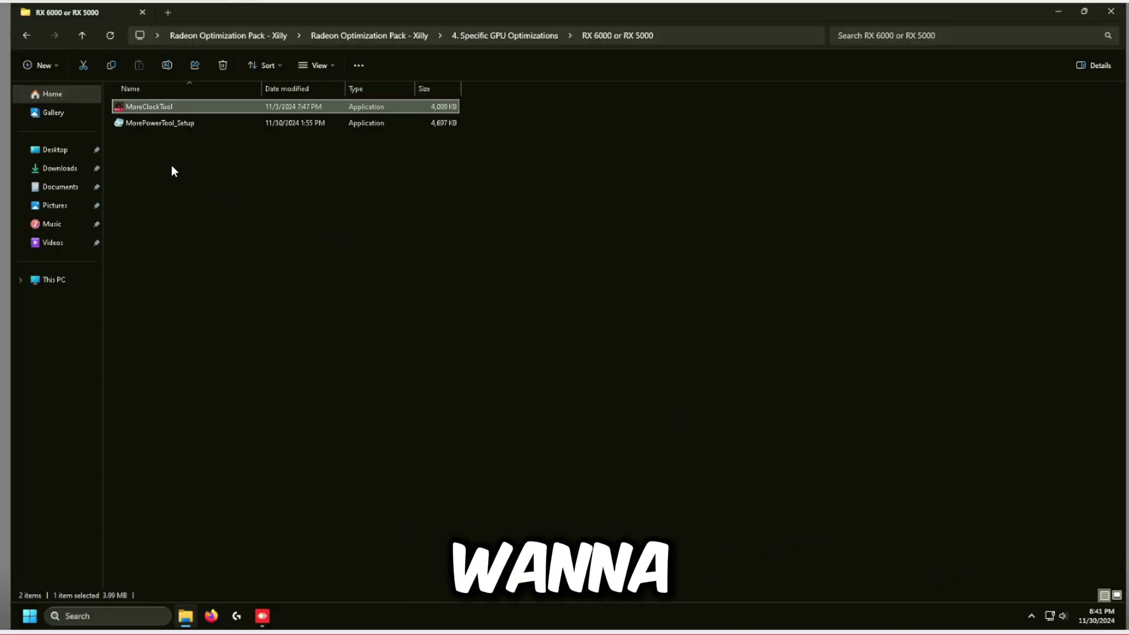
- Run MorePowerTool_Setup and remove the existing MorePowerTool 1.3.19 installation
double_click(187, 125)
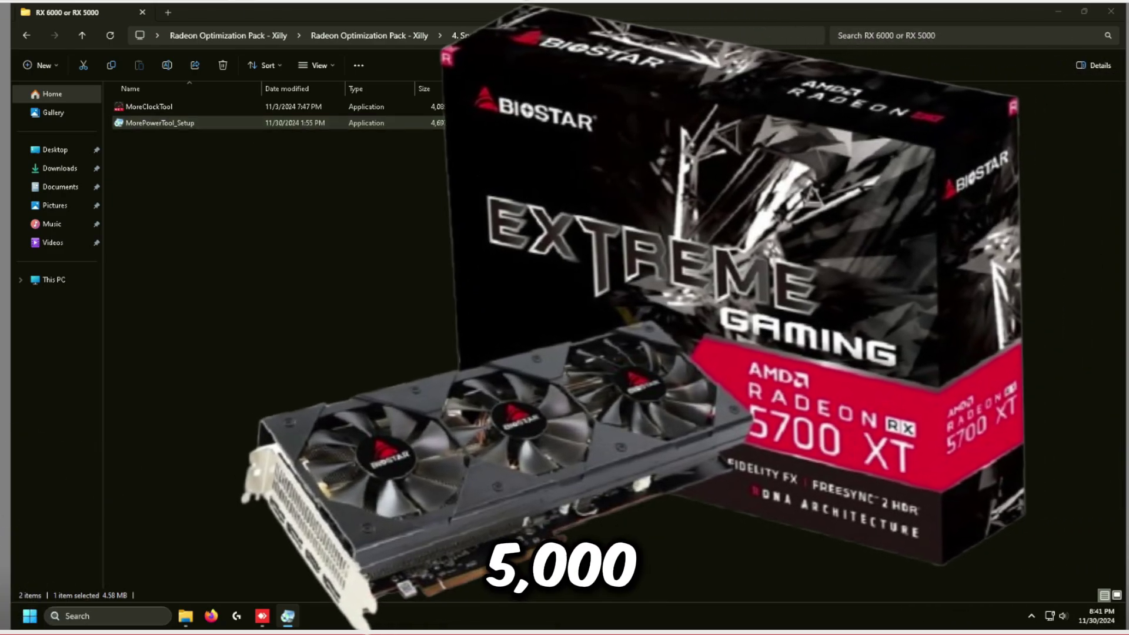
click(601, 352)
click(607, 347)
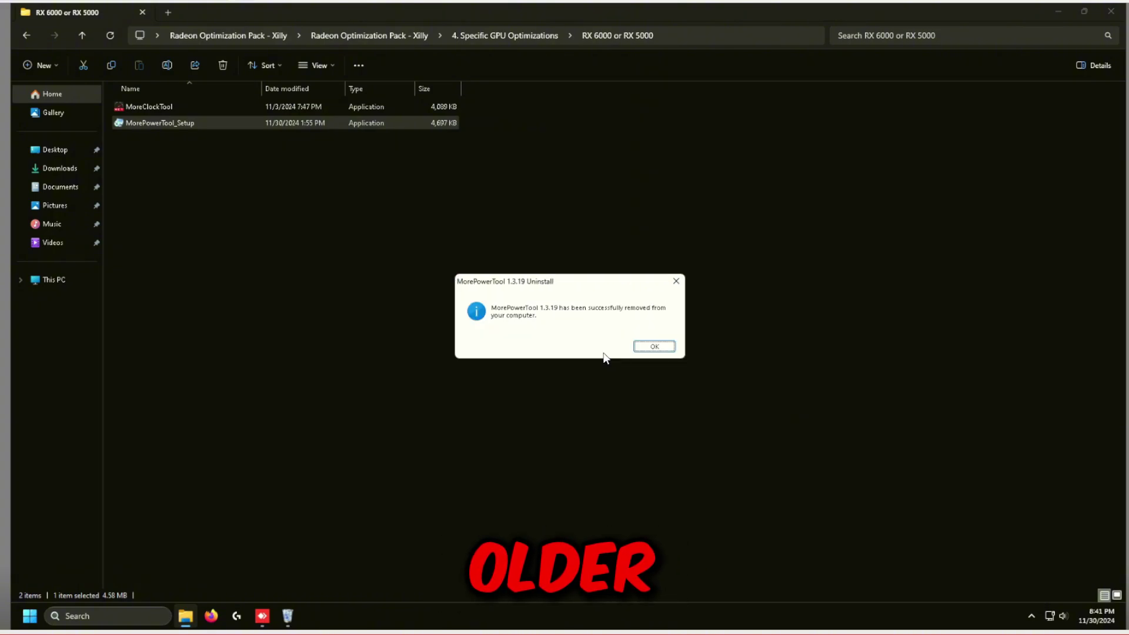
click(655, 346)
- Install MorePowerTool 1.3.19 with a desktop shortcut and select AMD Radeon RX 6800 XT in the launched tool
double_click(149, 121)
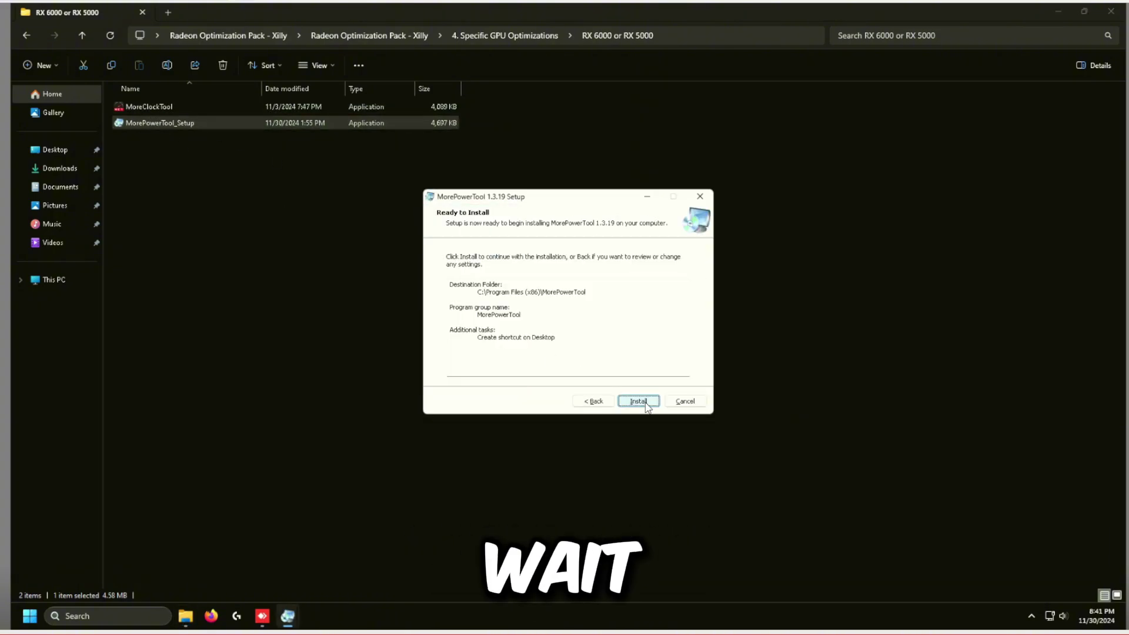
click(647, 403)
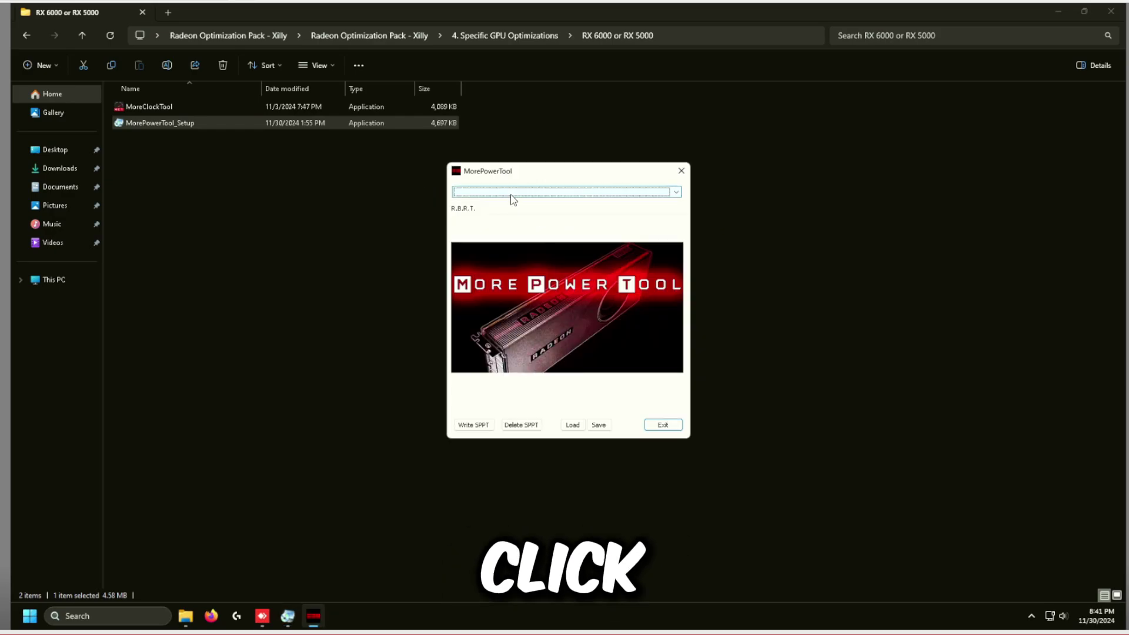
click(510, 196)
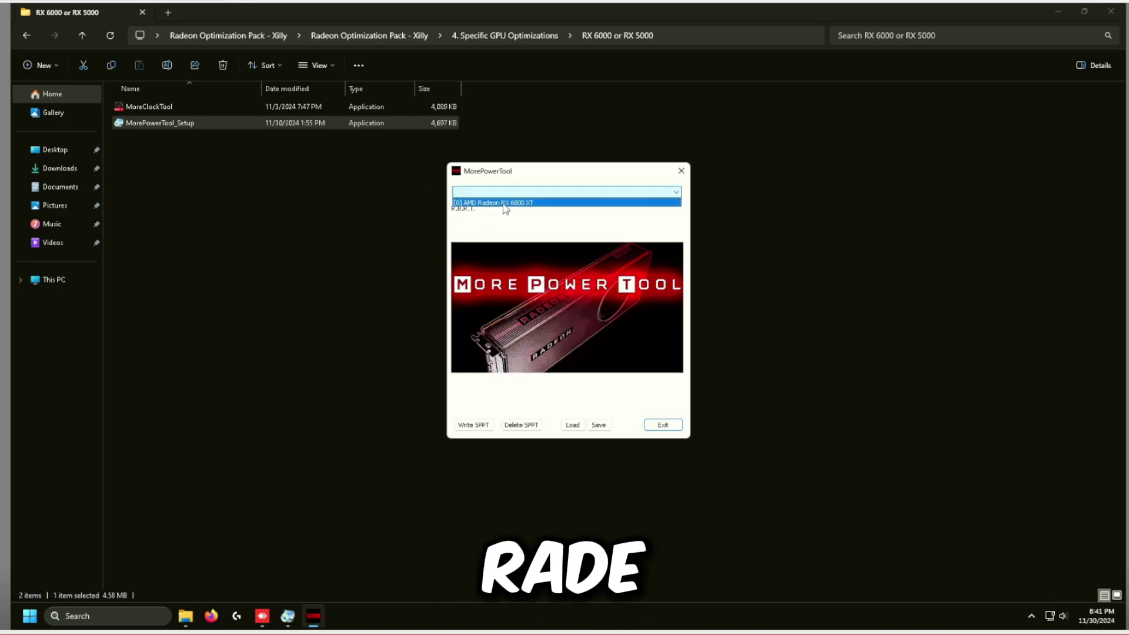
click(505, 203)
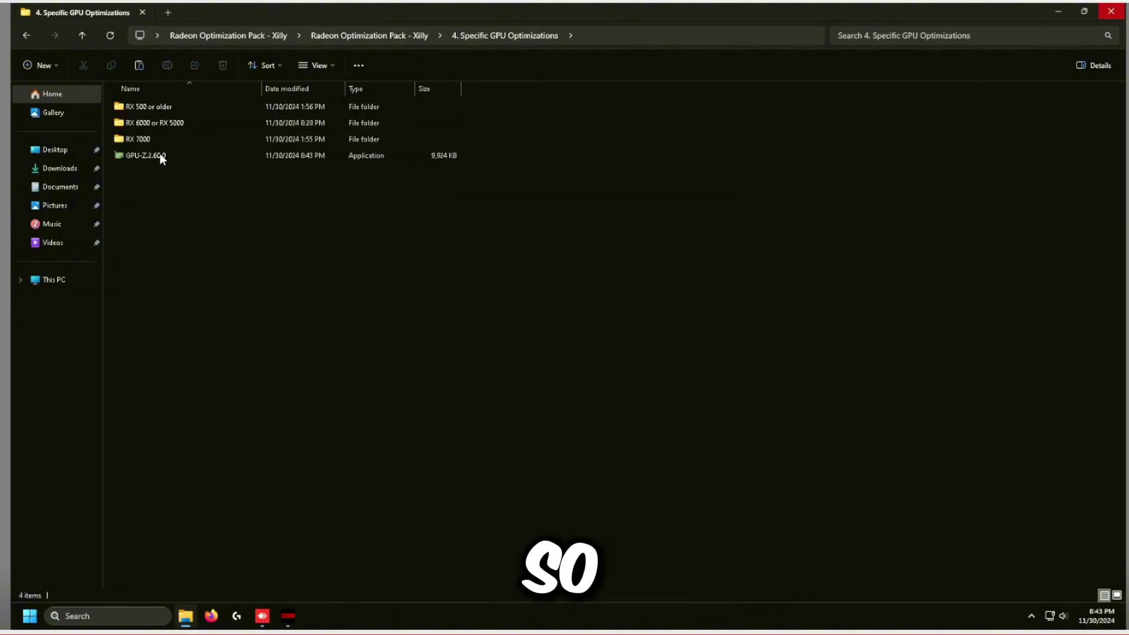
- Run GPU-Z without installing it, save the graphics card BIOS to the Desktop as Navi 21.rom, and close GPU-Z
double_click(157, 156)
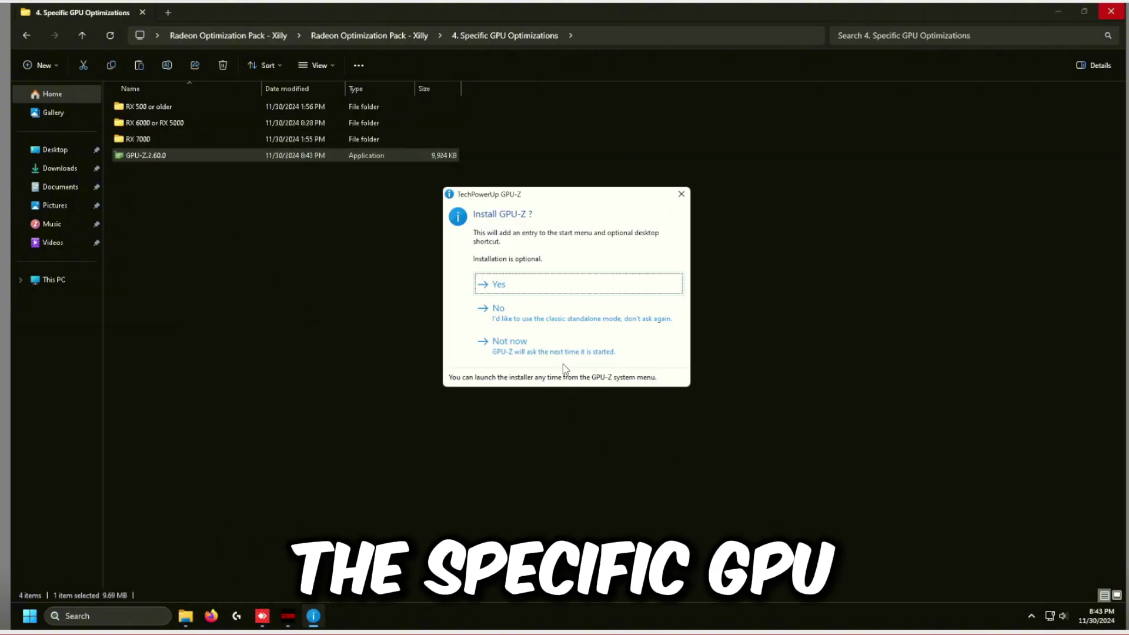
click(493, 328)
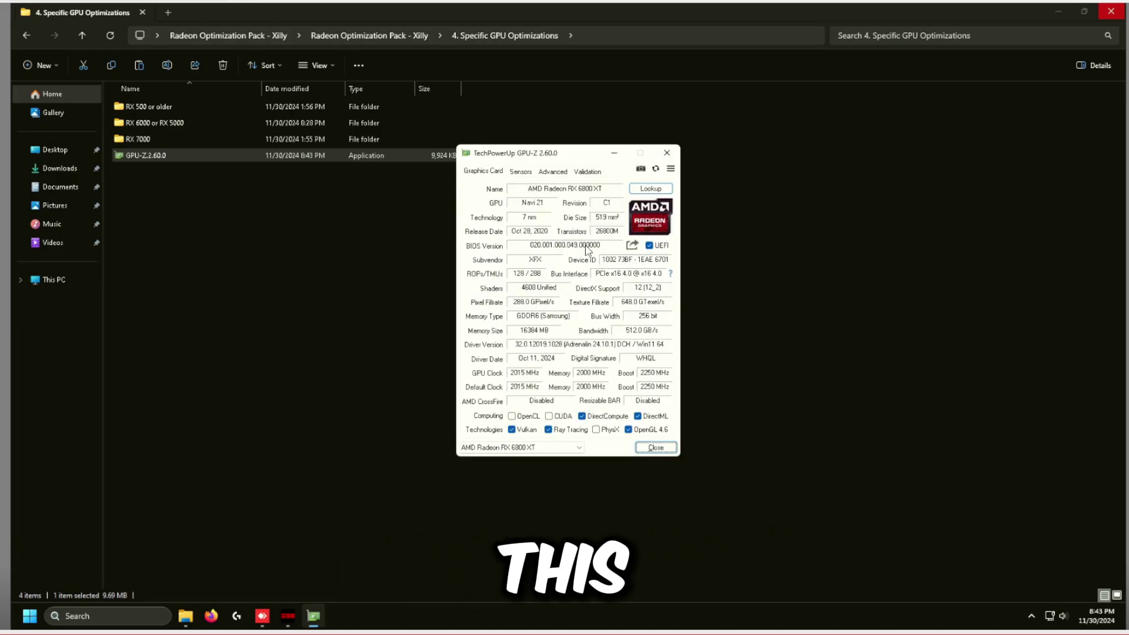
click(634, 246)
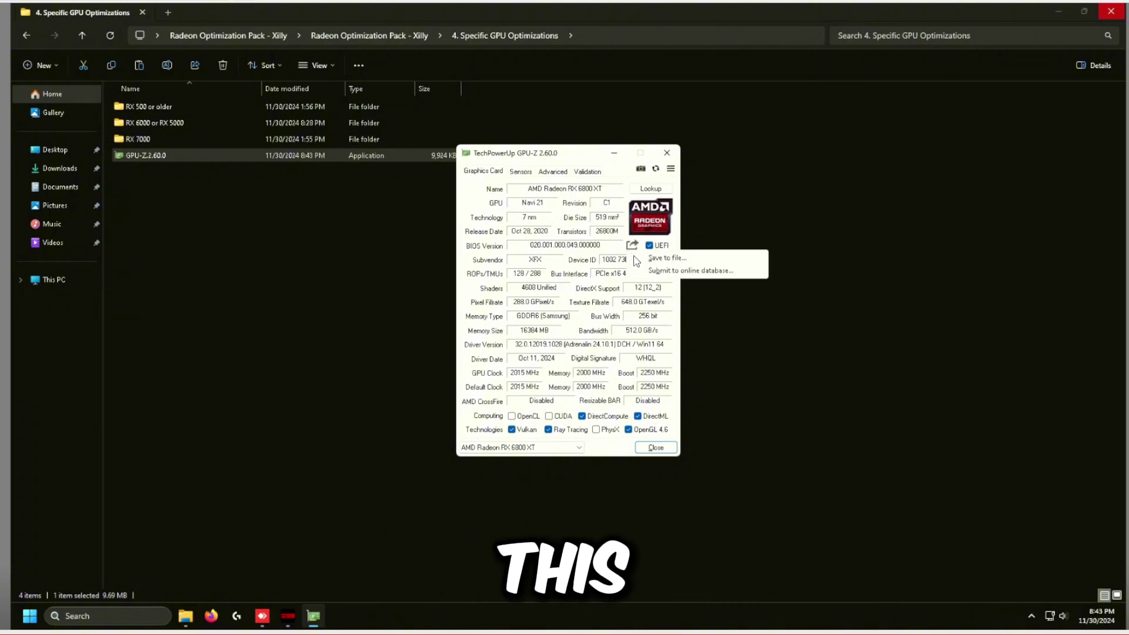
click(637, 258)
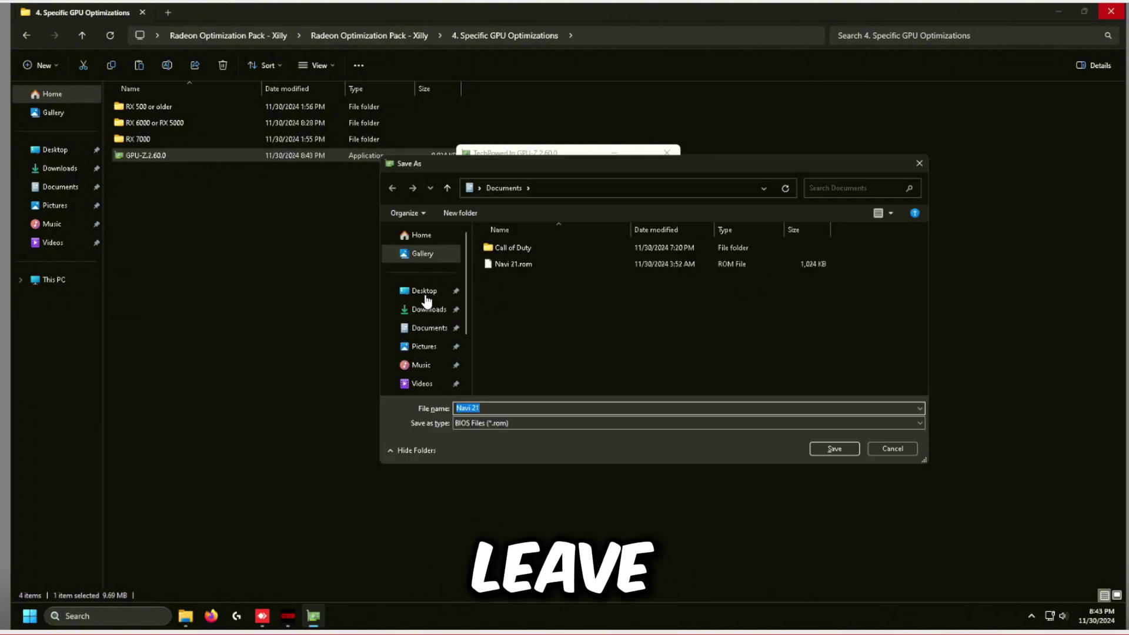
click(427, 299)
click(834, 449)
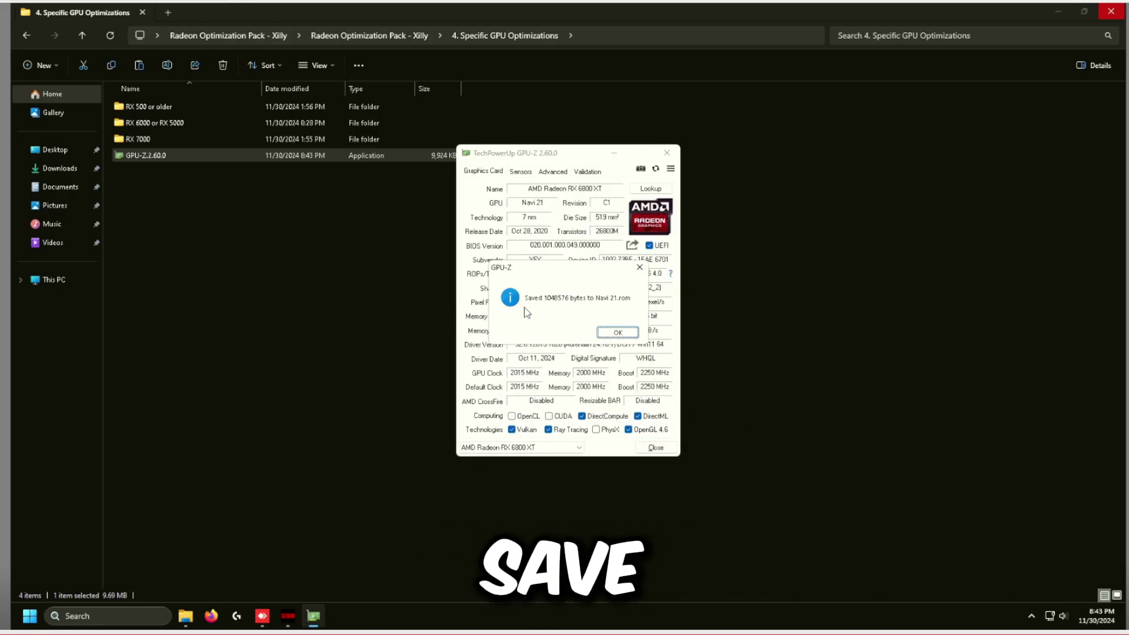
click(618, 333)
click(655, 447)
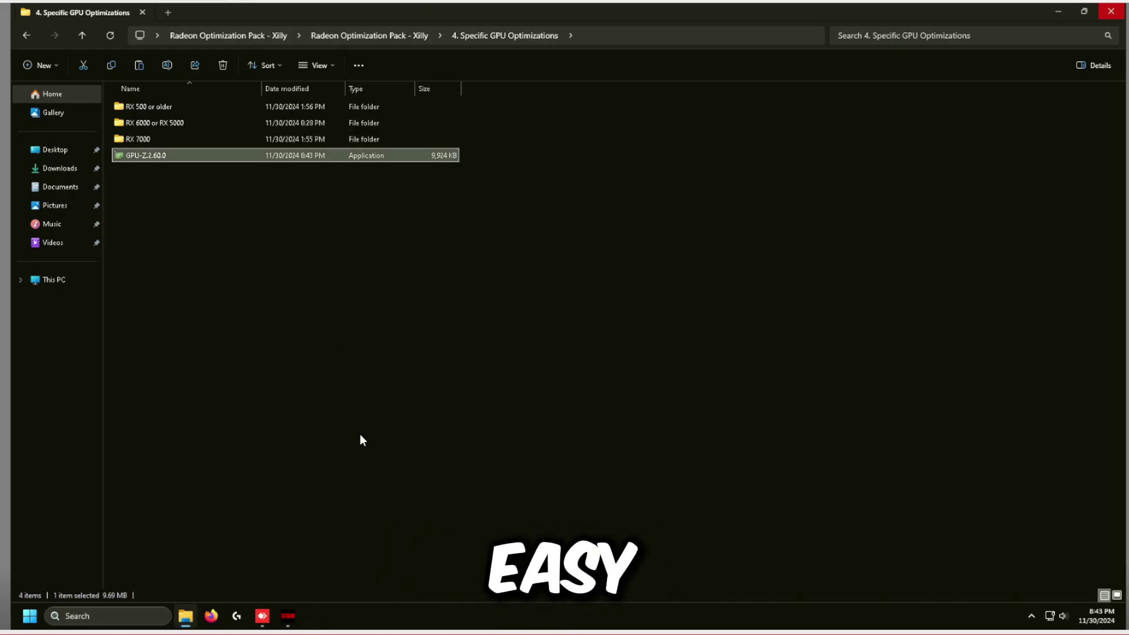
- Load the Navi 21.rom BIOS file from the Desktop into MorePowerTool
click(297, 614)
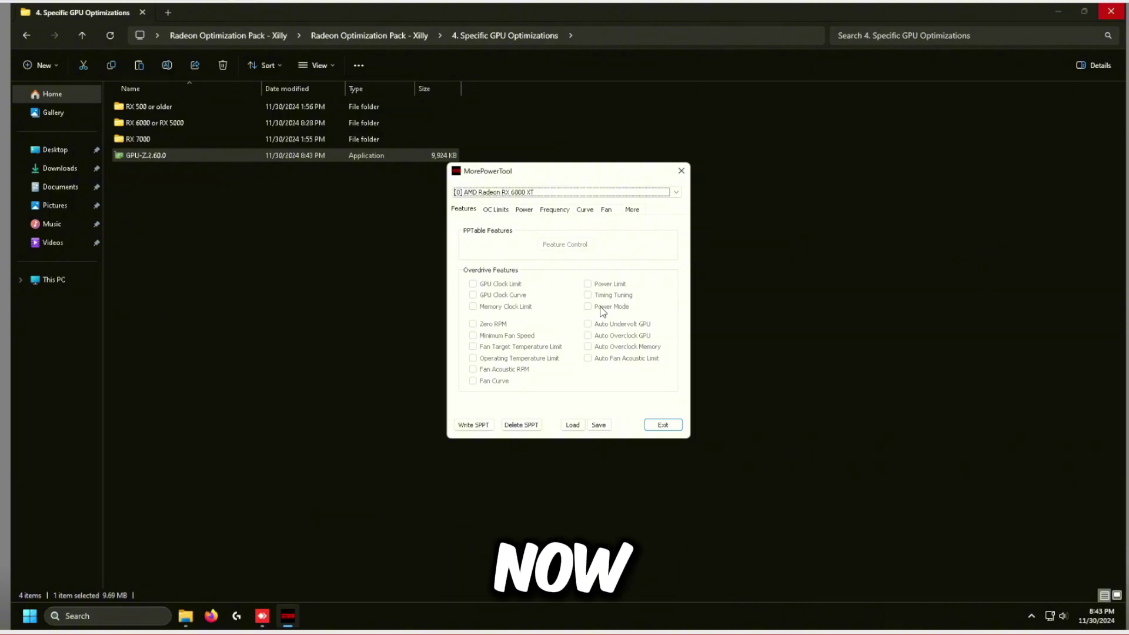
click(573, 426)
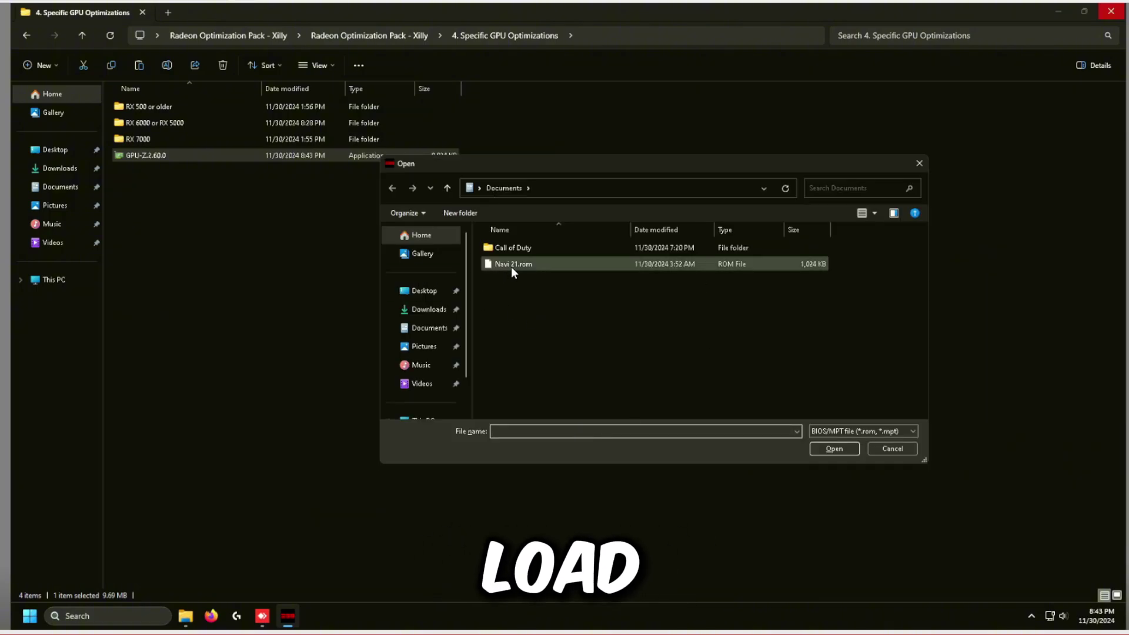
click(428, 288)
double_click(513, 312)
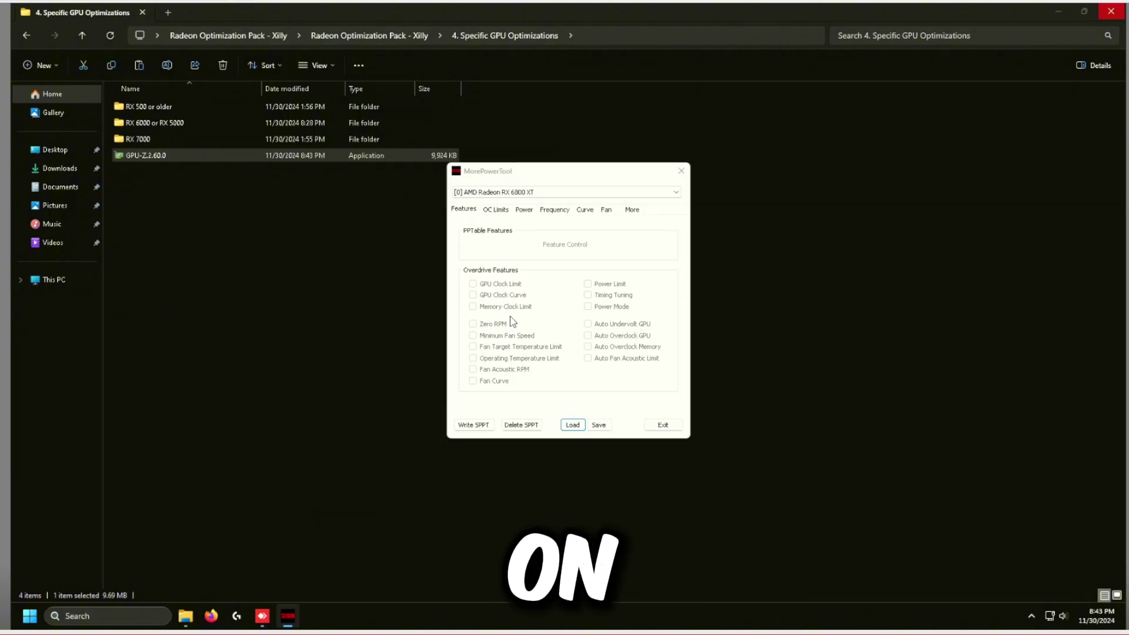
- Disable the PPTable features DS_GFXCLK through DS_UCLK, GFX_ULV, FW_DSTATE, GFXOFF, BACO and DF_CSTATE, and accept the feature changes
click(571, 244)
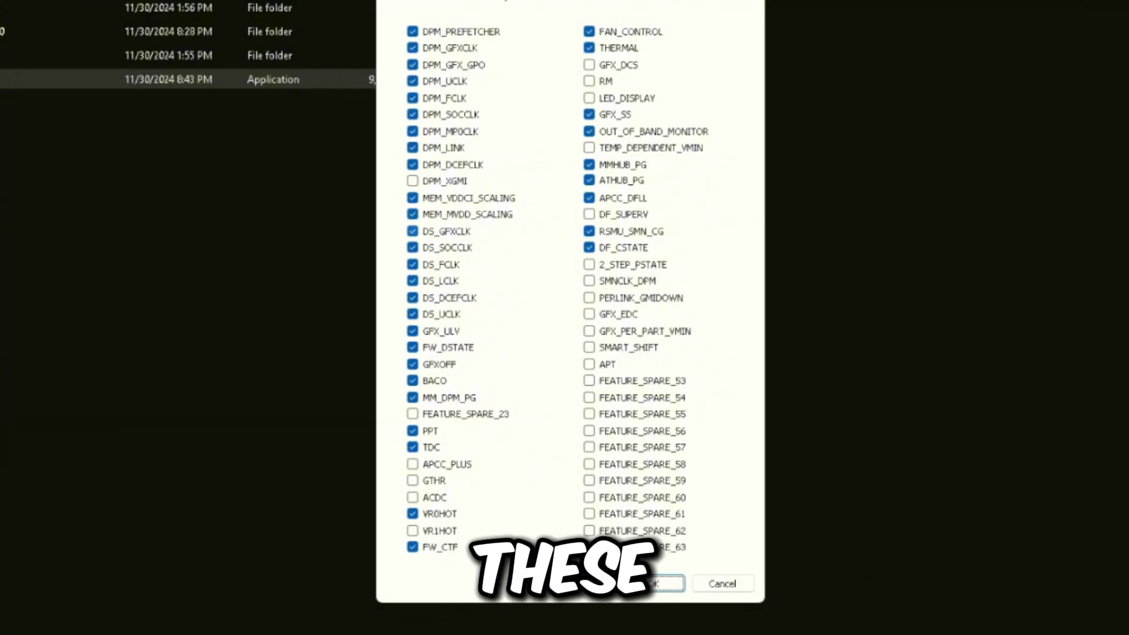
click(429, 265)
click(429, 281)
click(430, 297)
click(430, 314)
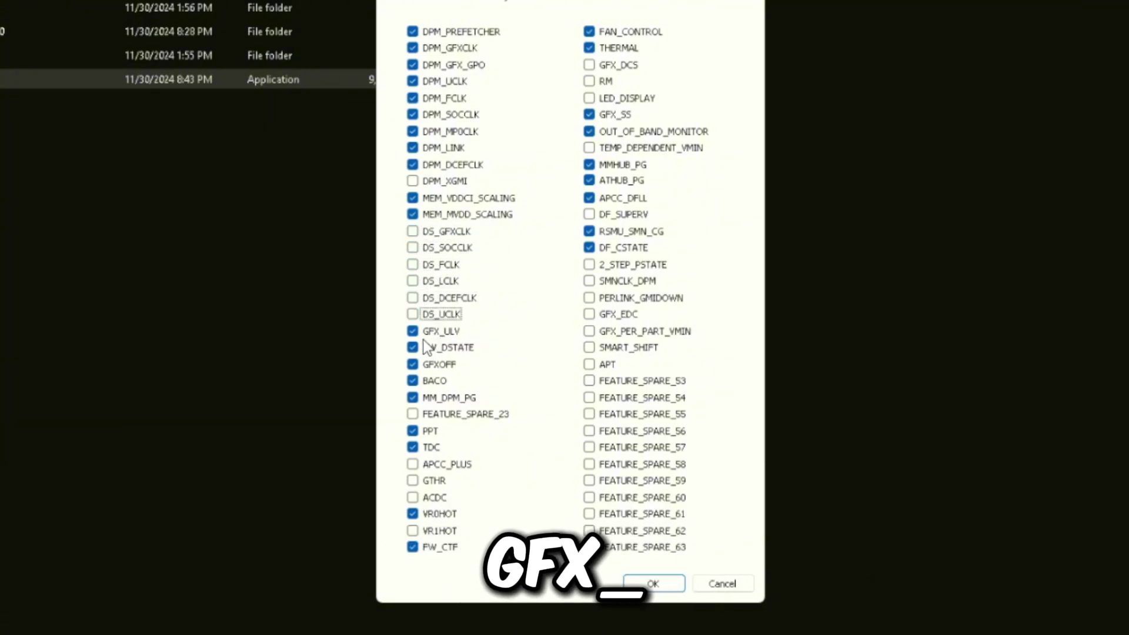
click(447, 350)
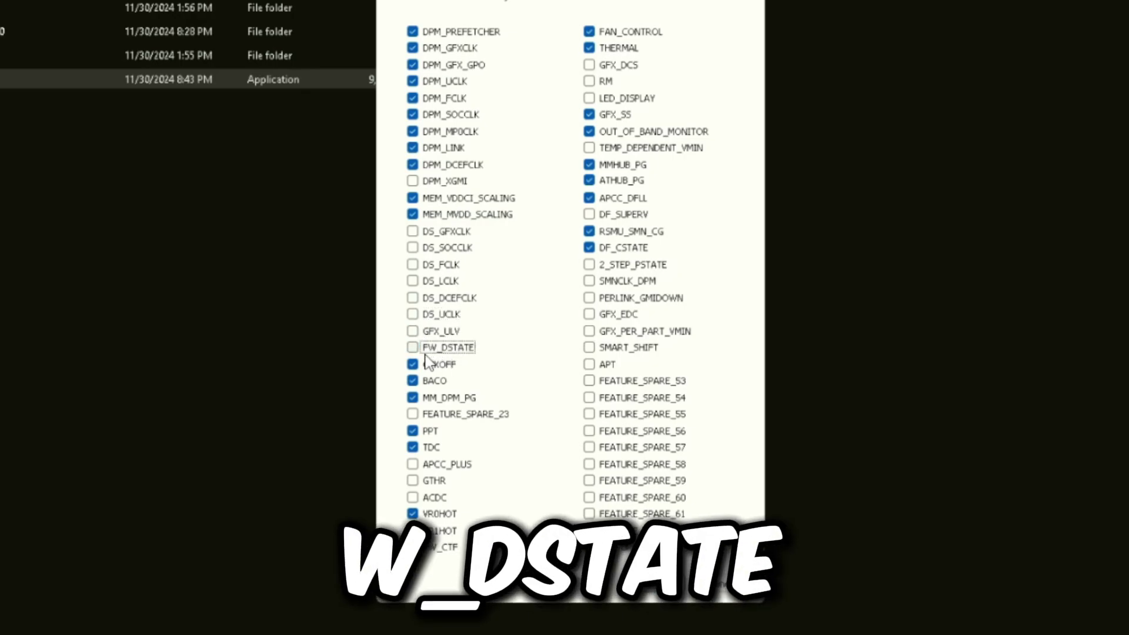
click(442, 365)
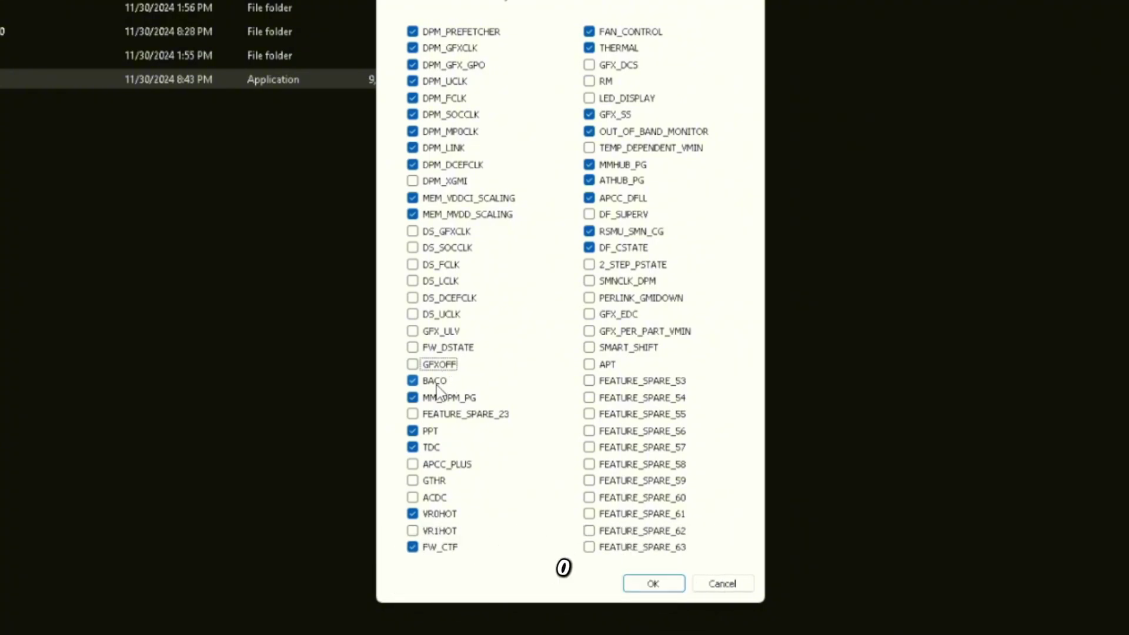
click(437, 383)
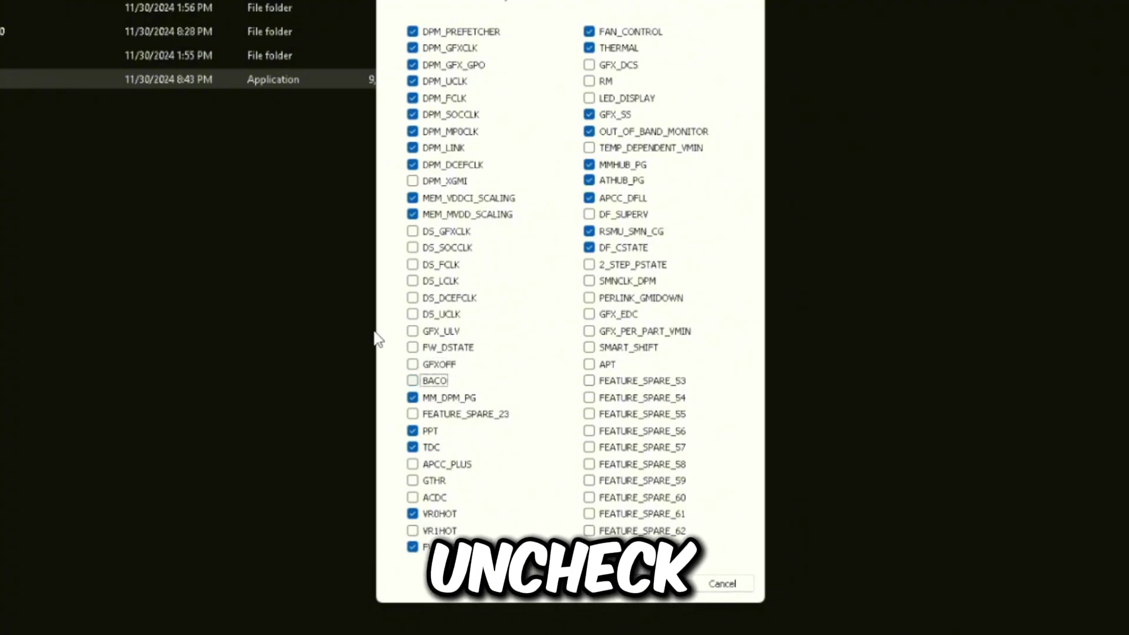
click(600, 261)
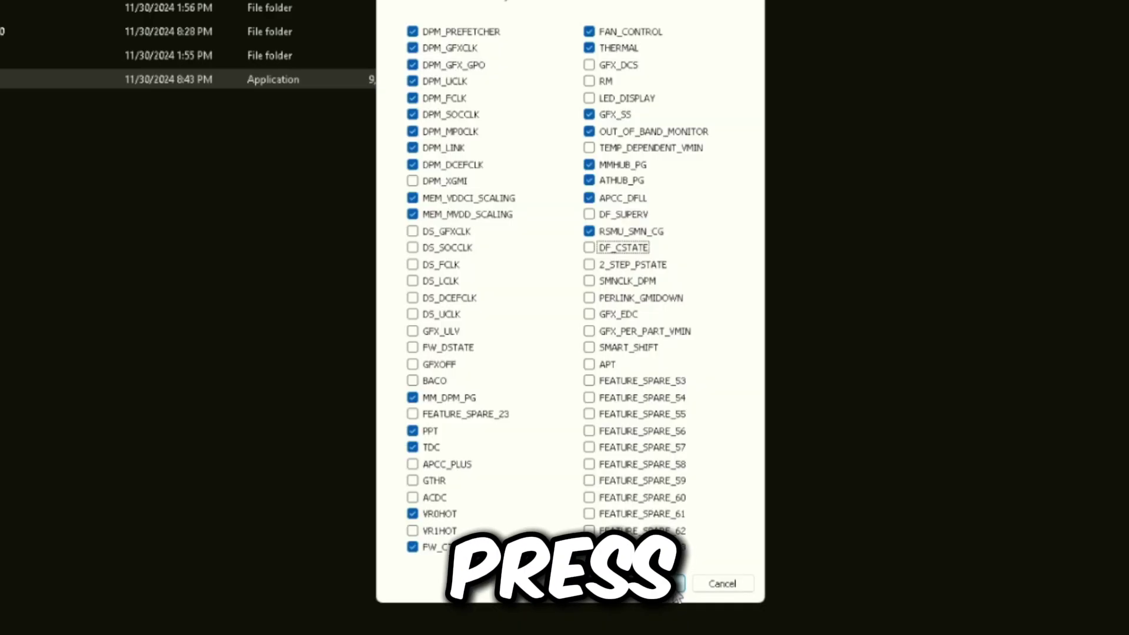
click(673, 588)
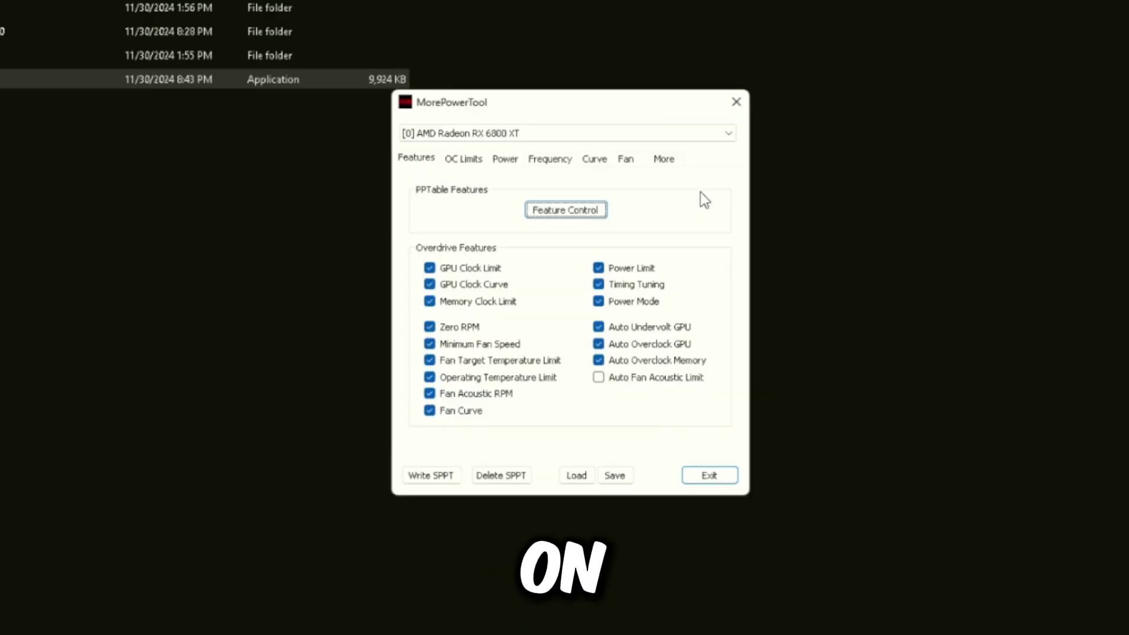
- Disable Zero RPM in the fan table, write the SPPT and exit MorePowerTool
click(627, 160)
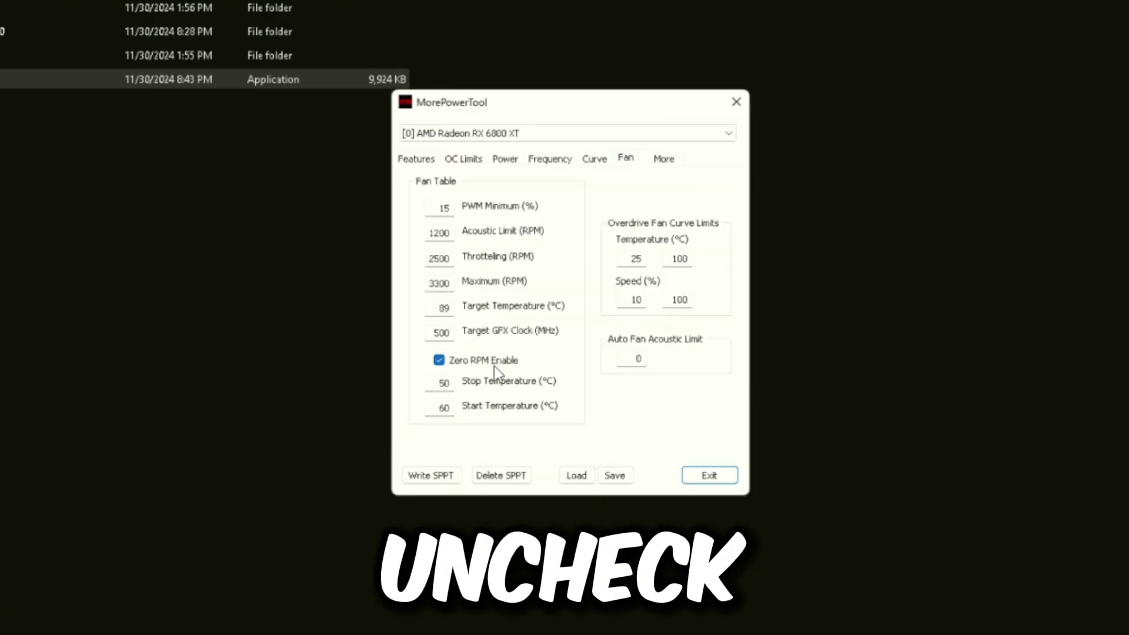
click(470, 363)
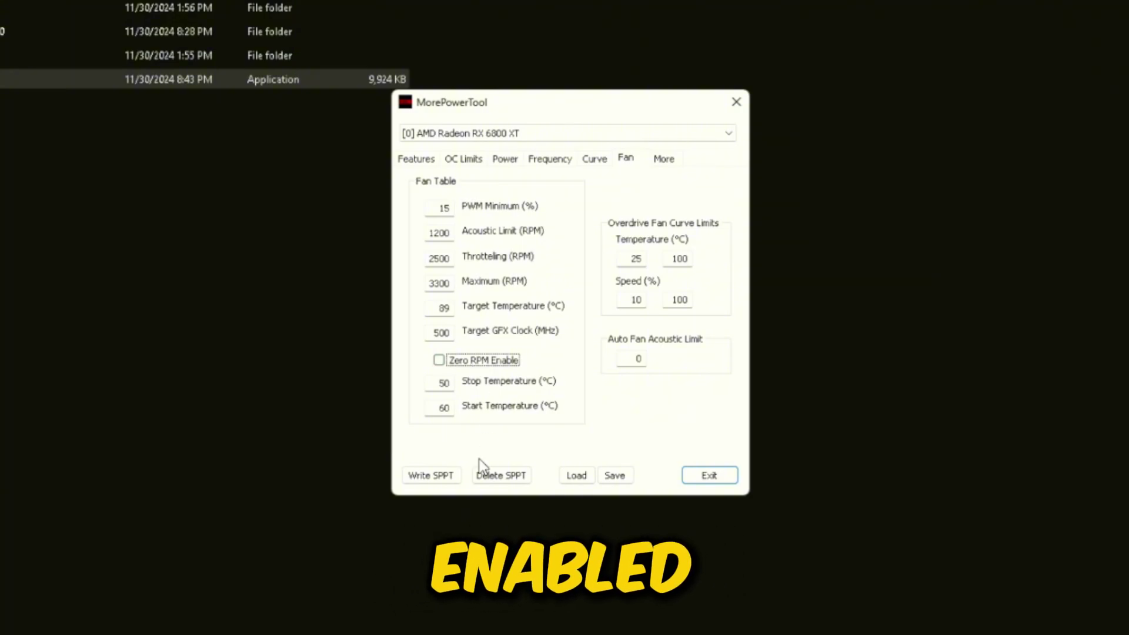
click(438, 477)
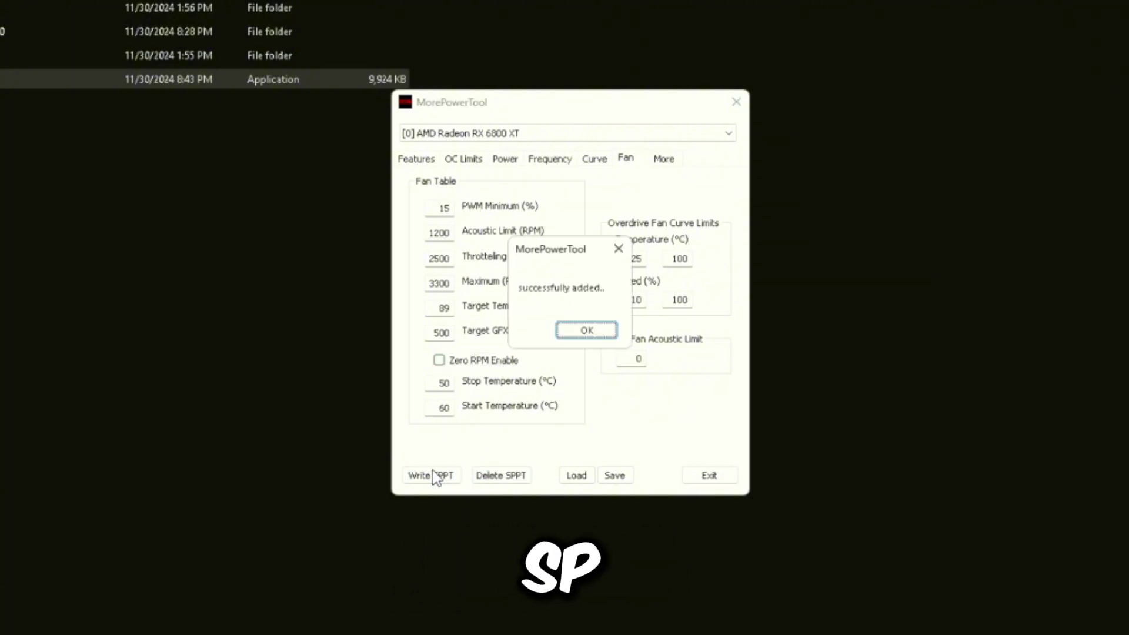
click(584, 331)
click(692, 477)
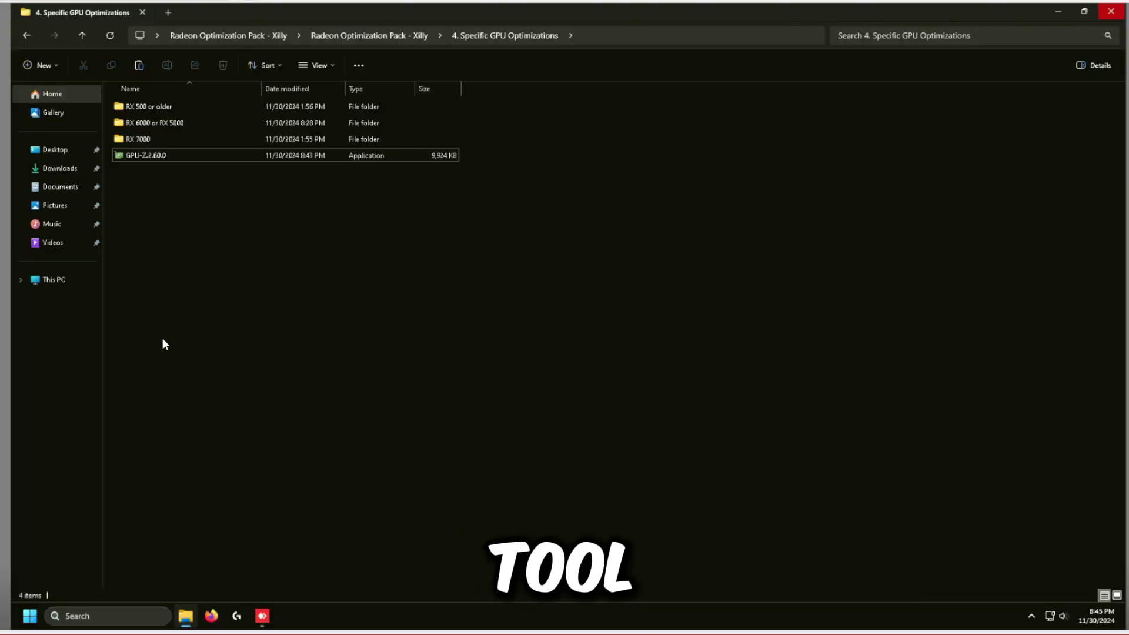
- Run OverdriveNTool from the RX 500 or older folder, apply its settings for the RX 6800 XT and close it
double_click(157, 111)
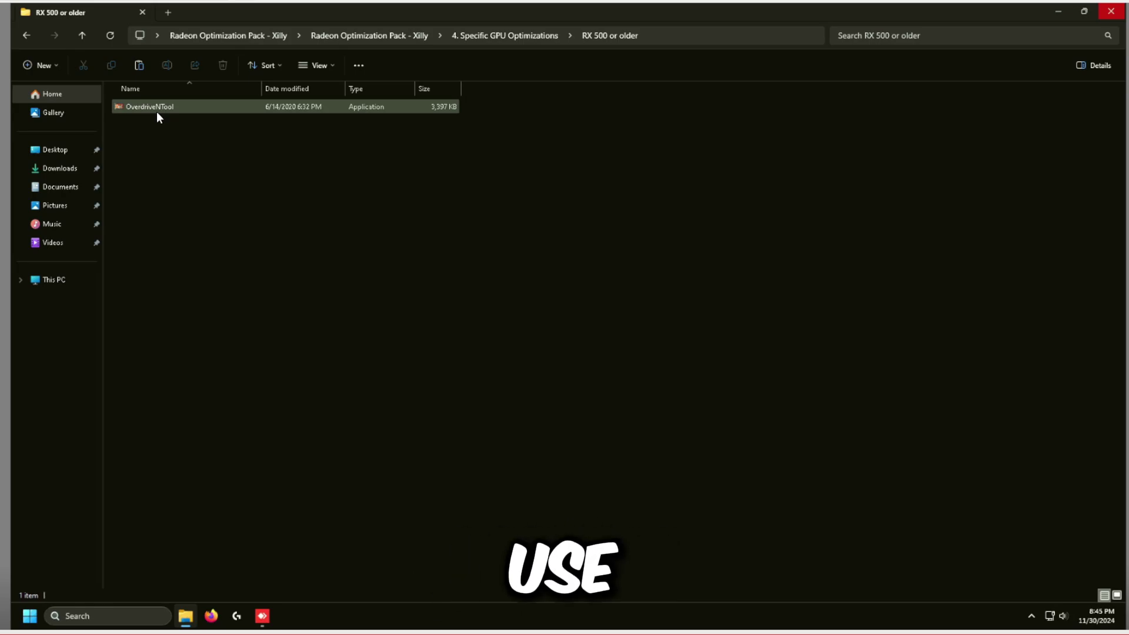
double_click(157, 111)
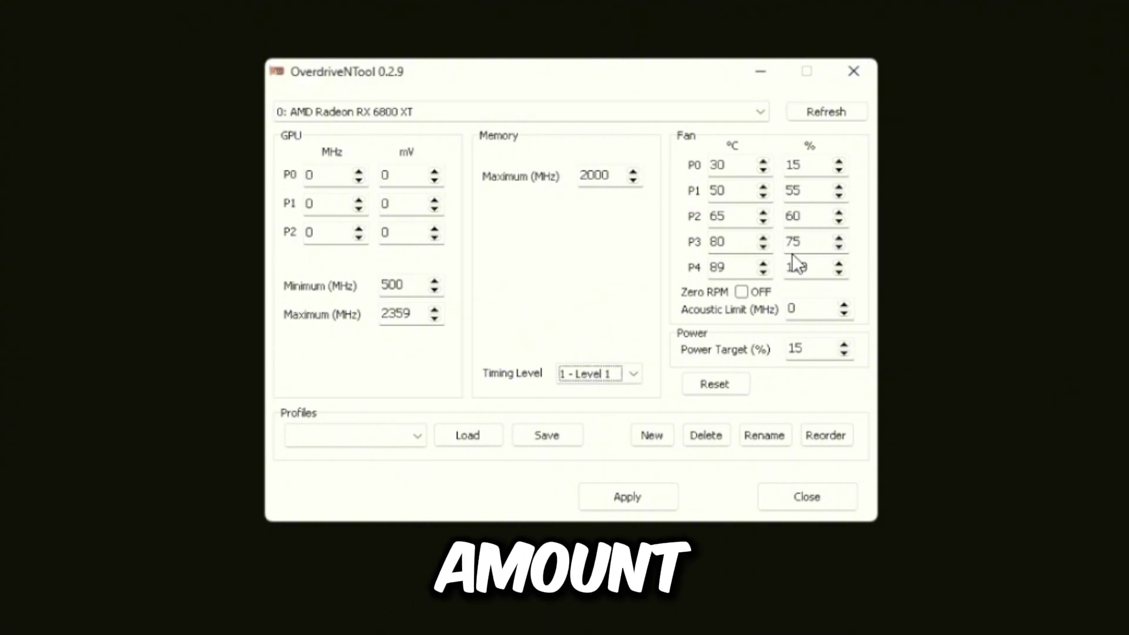
click(646, 495)
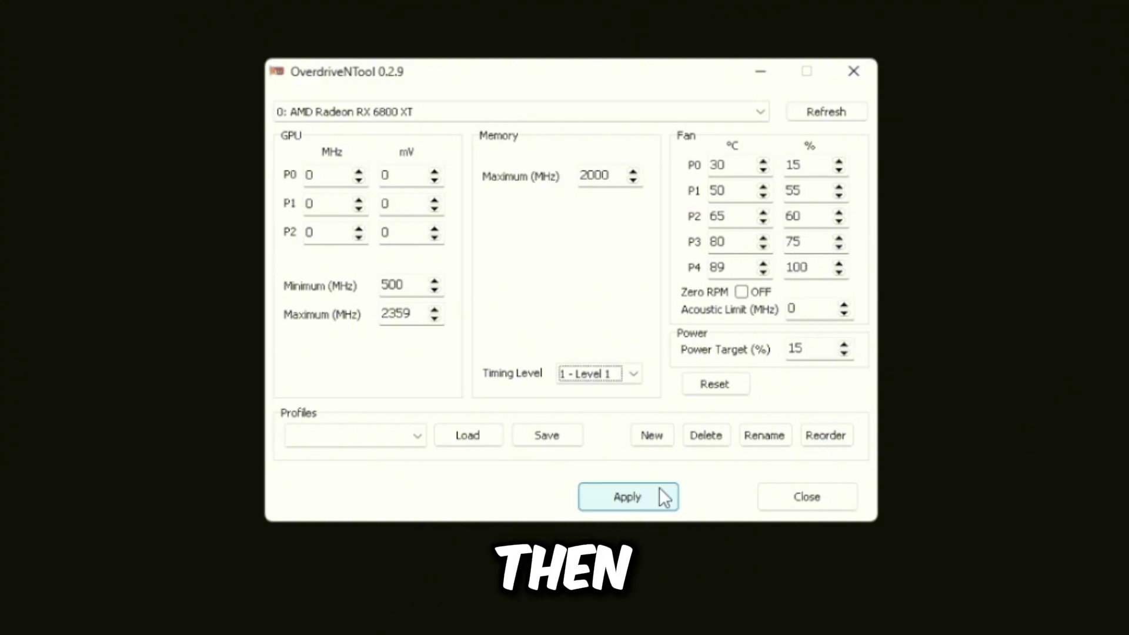
click(832, 504)
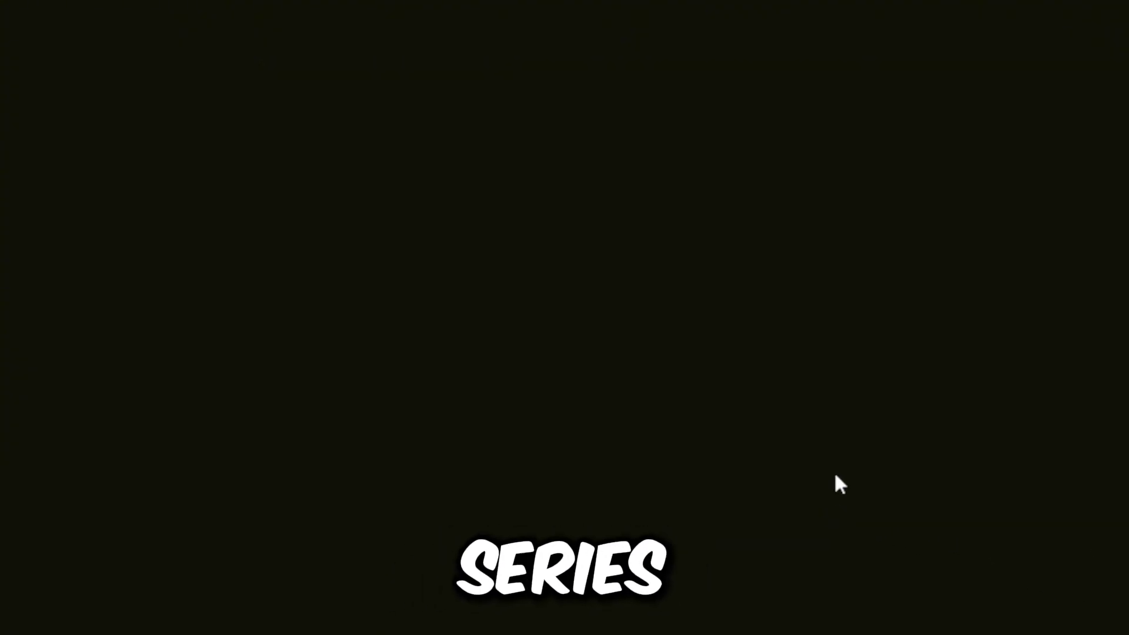
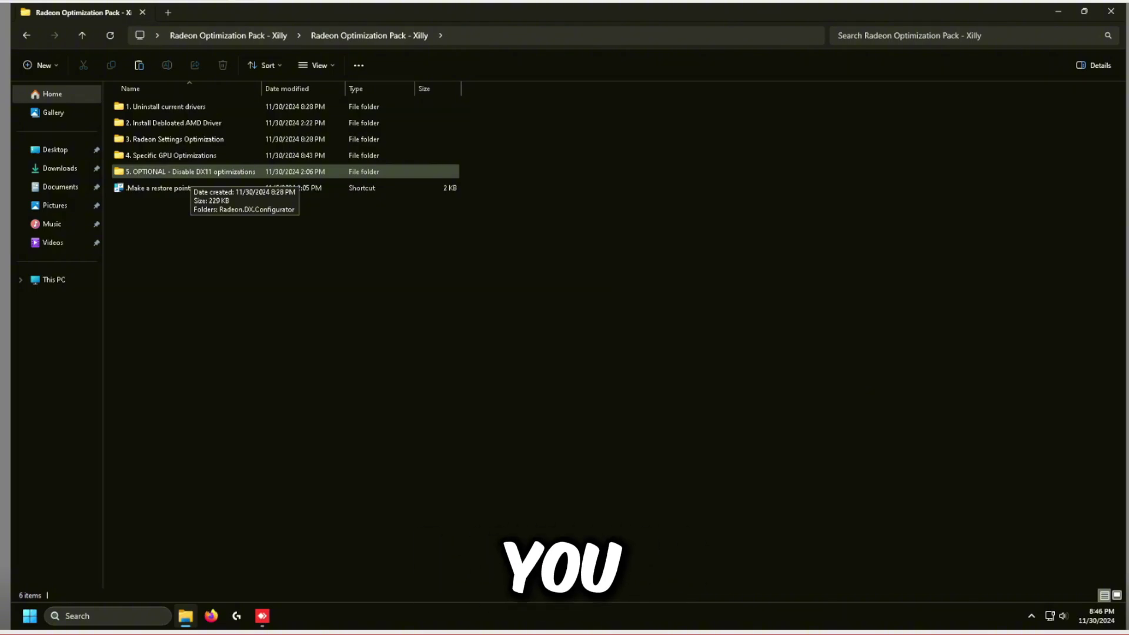
- Run Radeon DX Configurator from the optional Disable DX11 optimizations folder and create a new backup file
double_click(189, 172)
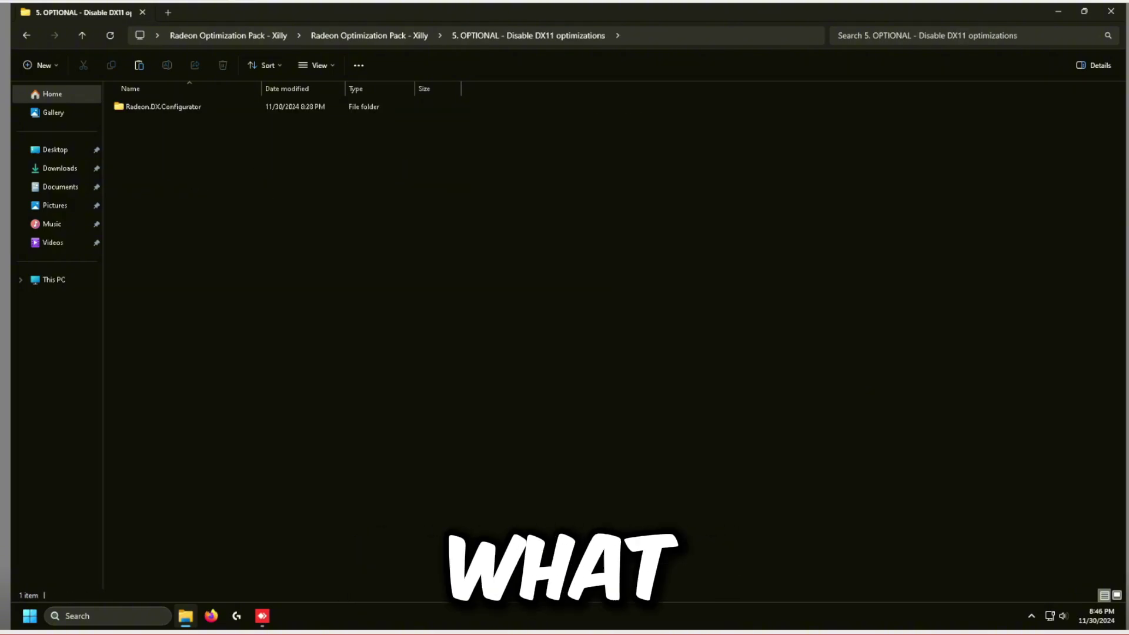
double_click(171, 108)
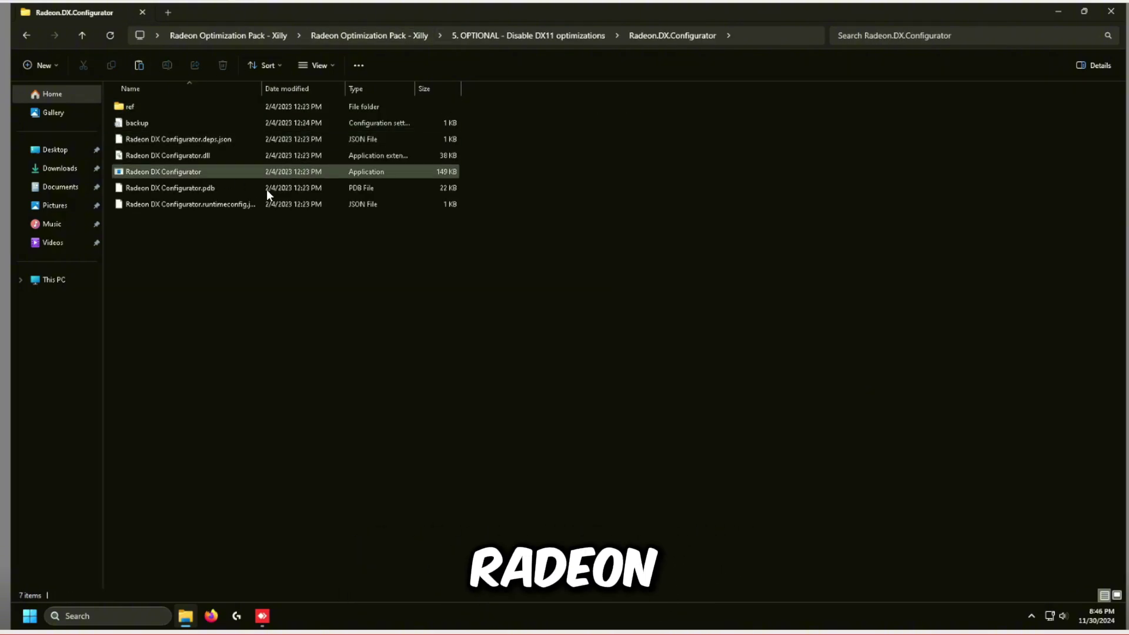
double_click(157, 173)
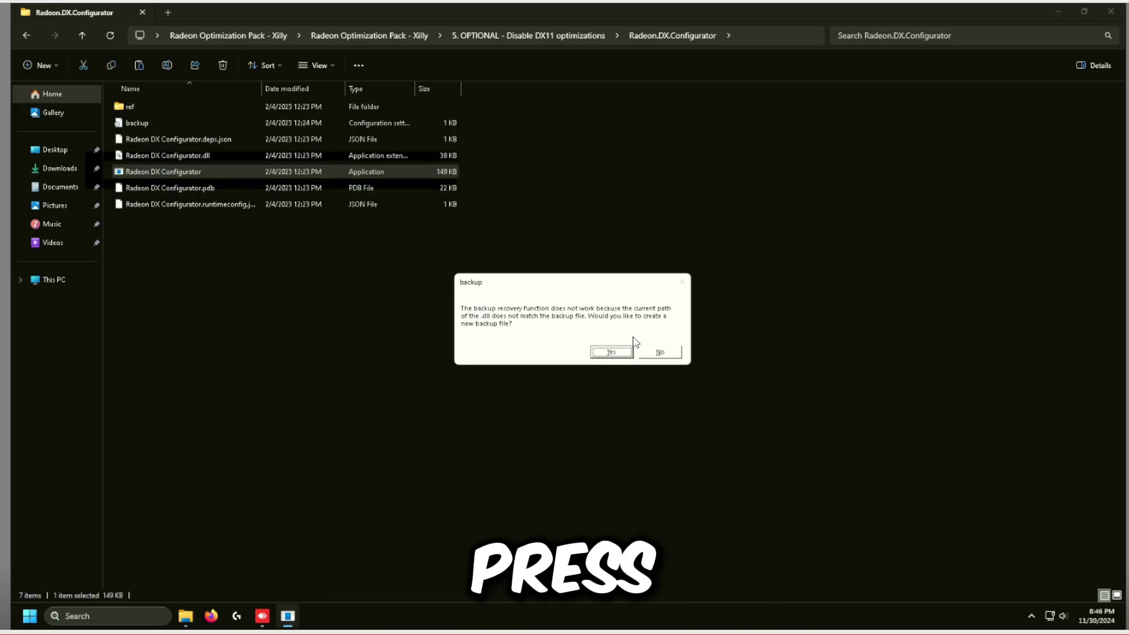
click(611, 351)
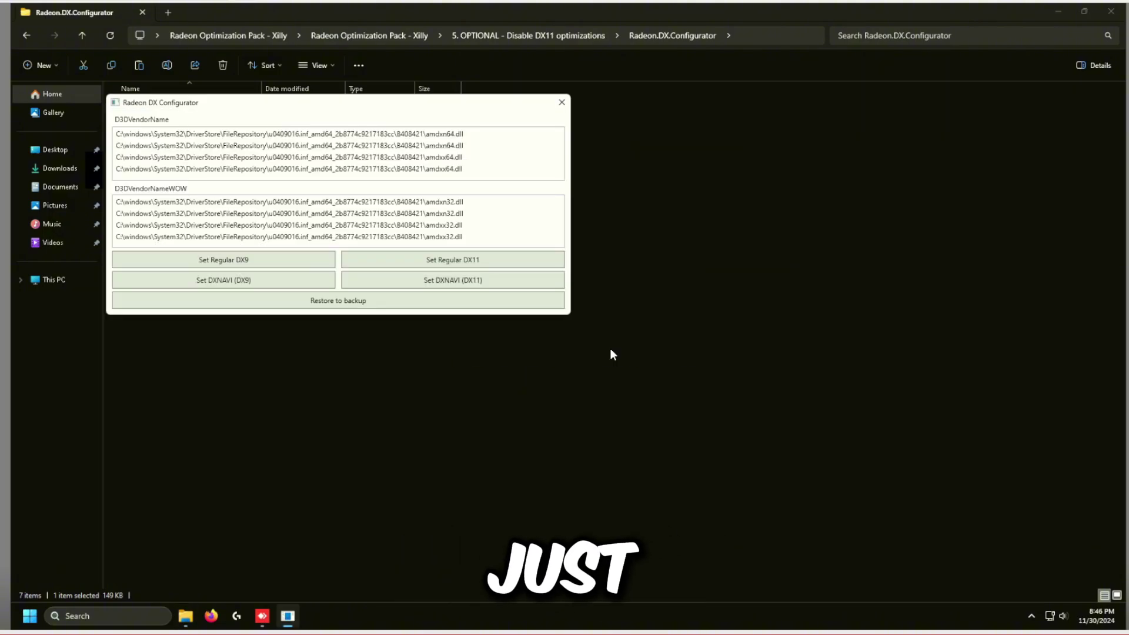
- Try the regular DX11 driver, set it back to DXNAVI (DX11), close the configurator and return to the Radeon Optimization Pack folder
drag(276, 113, 542, 211)
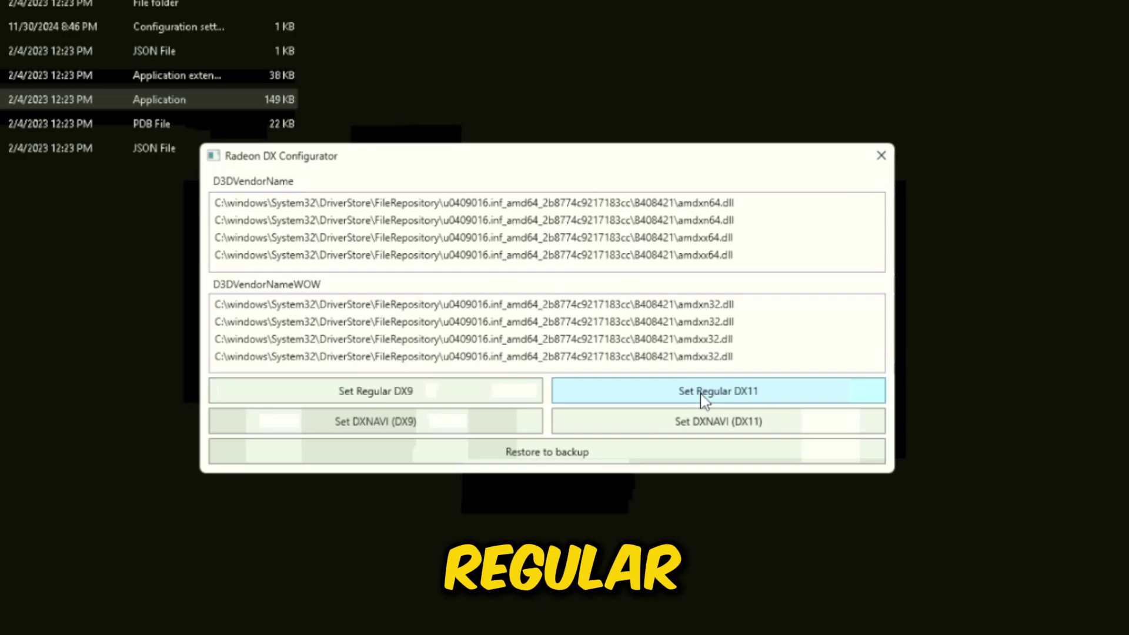
click(704, 401)
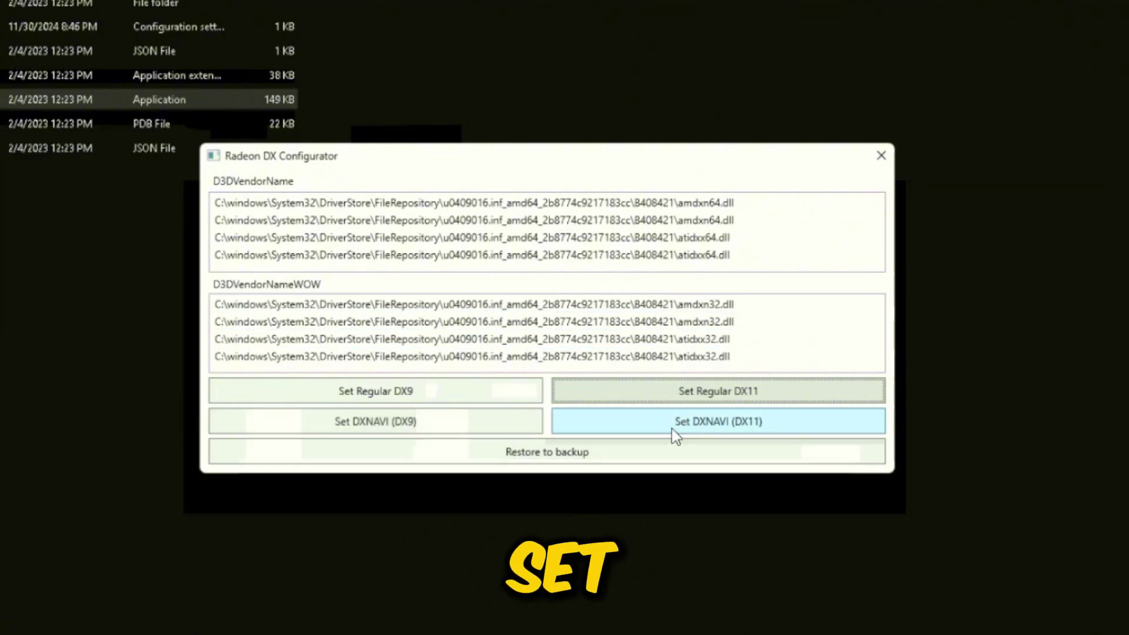
click(709, 429)
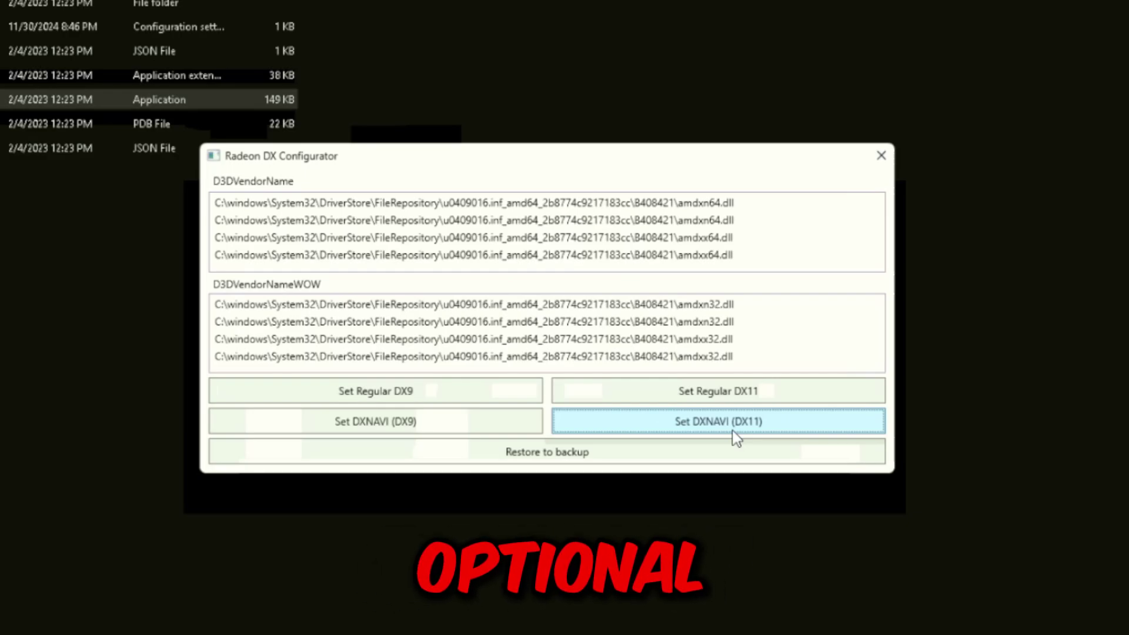
click(885, 161)
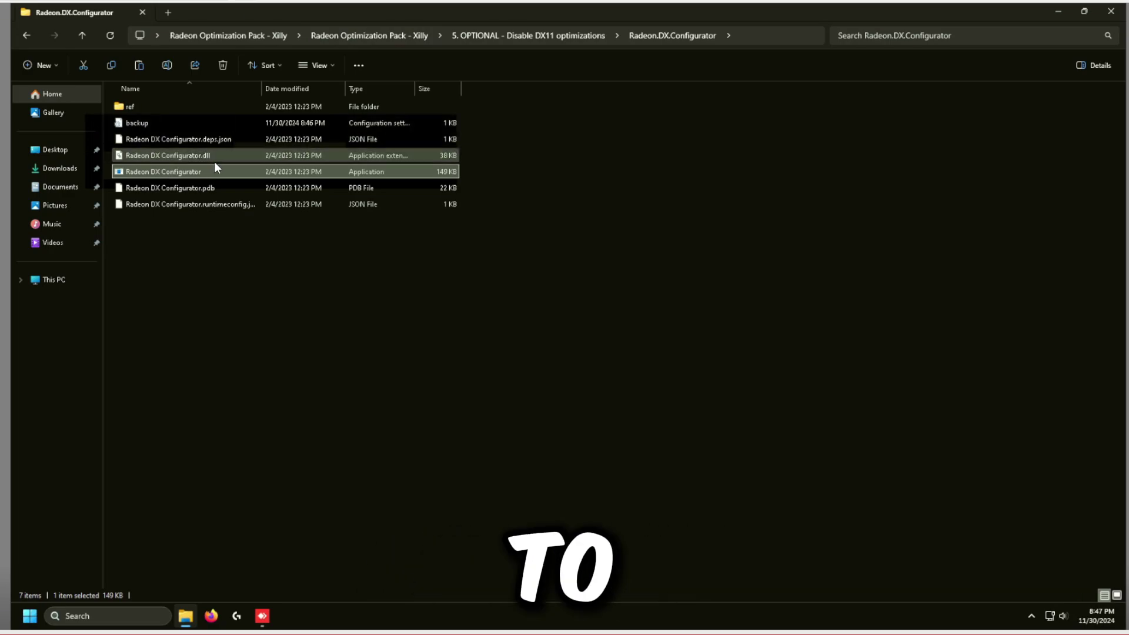
click(333, 36)
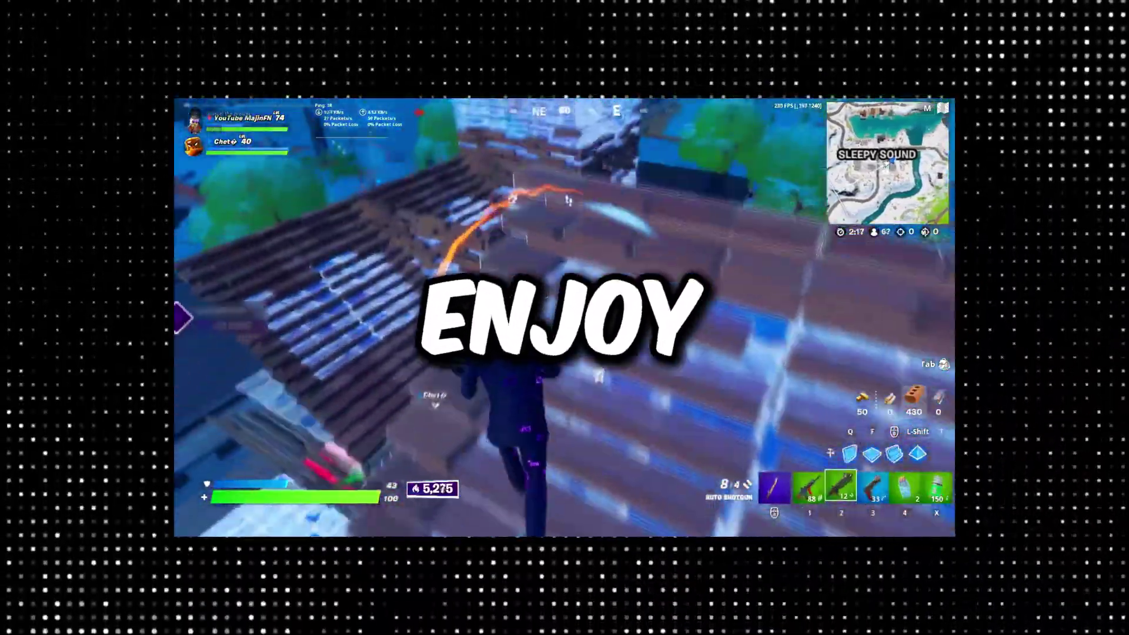